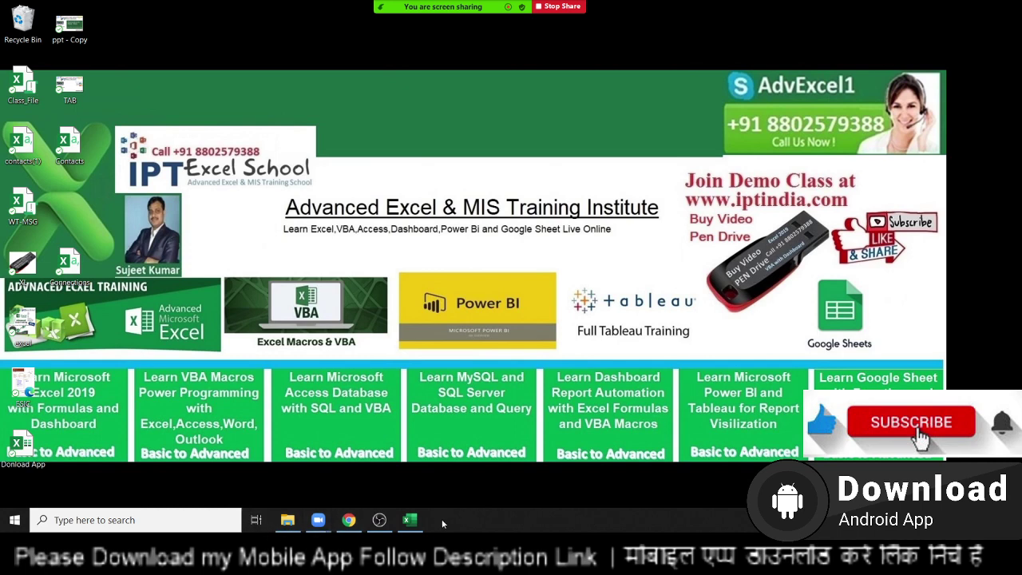
# Step: Open Book1's Visual Basic editor from the Developer tab and insert a new Module1
pyautogui.click(409, 520)
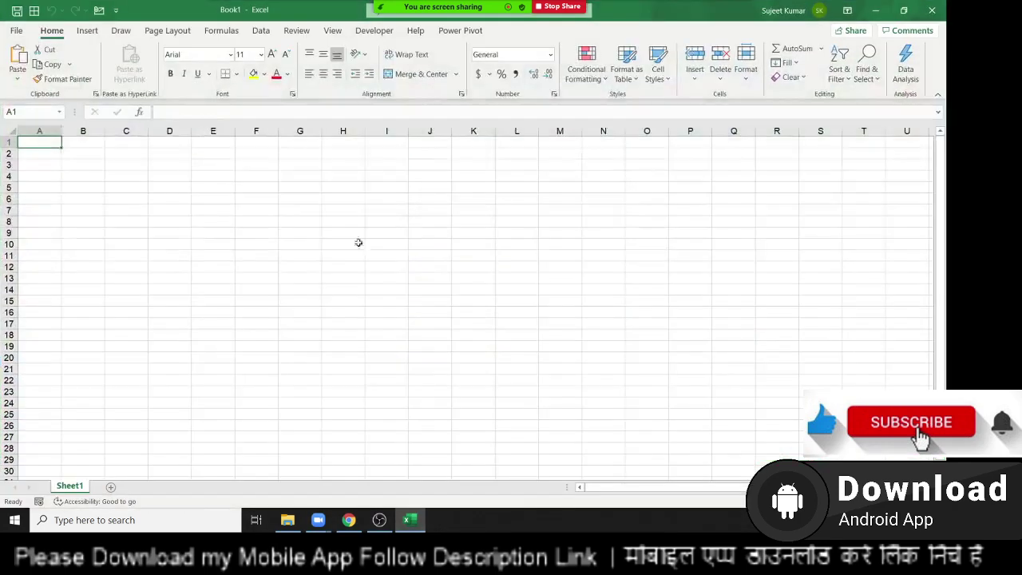
pyautogui.click(361, 32)
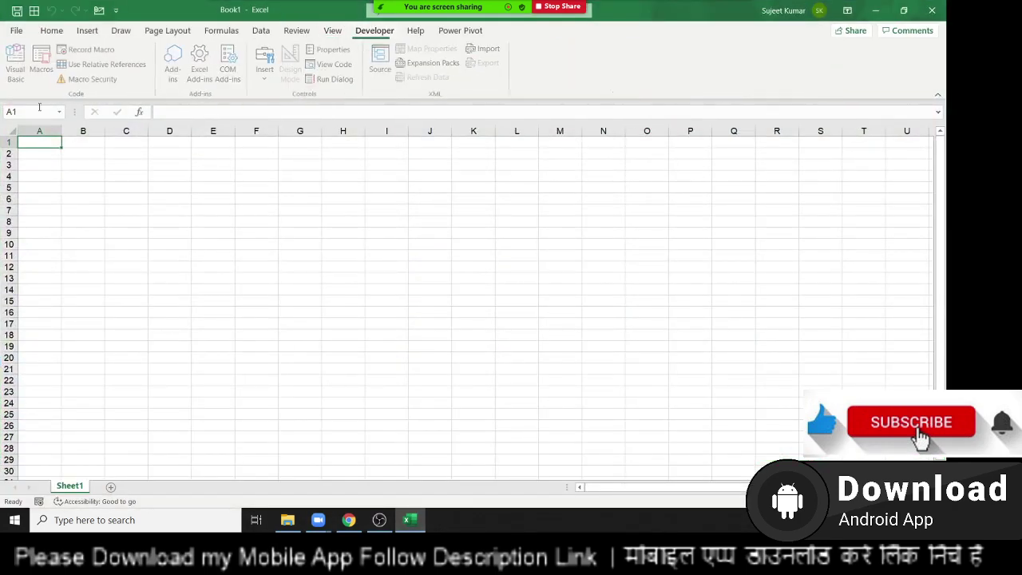
pyautogui.click(15, 64)
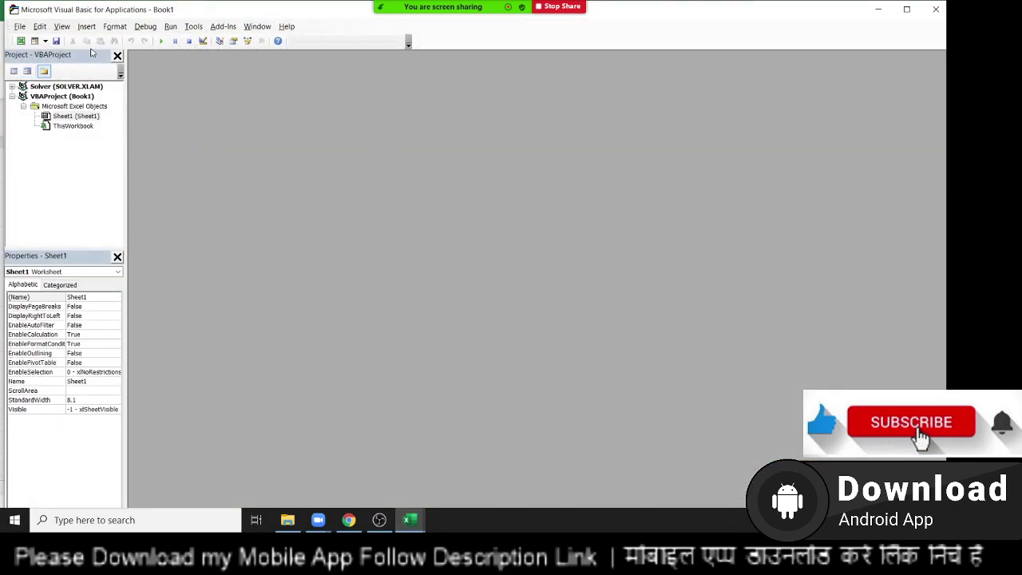
pyautogui.click(86, 26)
pyautogui.click(97, 69)
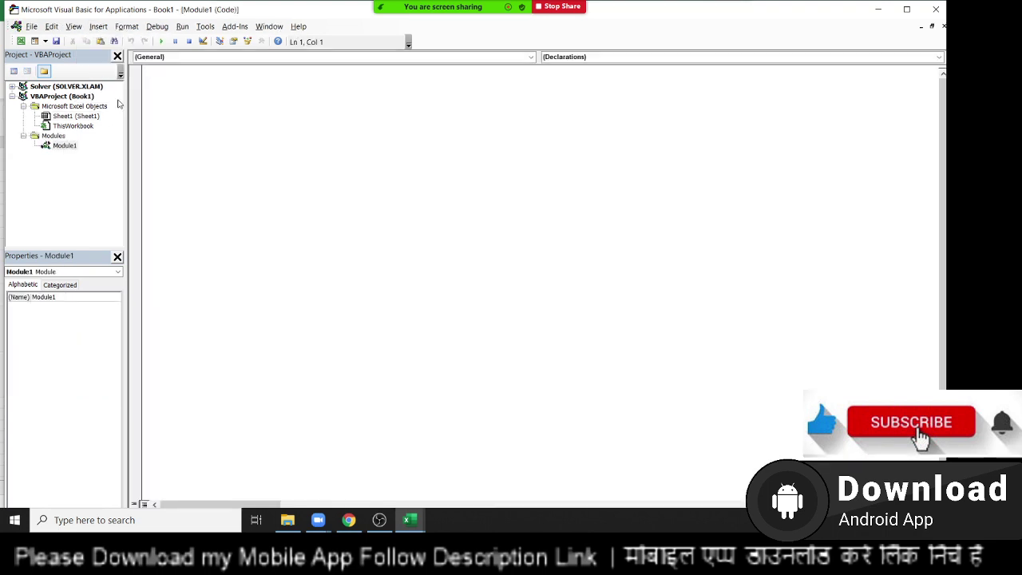
# Step: List Application, Workbooks, Sheets and Range on separate lines in Module1
pyautogui.write('app')
pyautogui.write('lication')
pyautogui.press('Return')
pyautogui.write('workbo')
pyautogui.write('oks')
pyautogui.press('Return')
pyautogui.write('sjee')
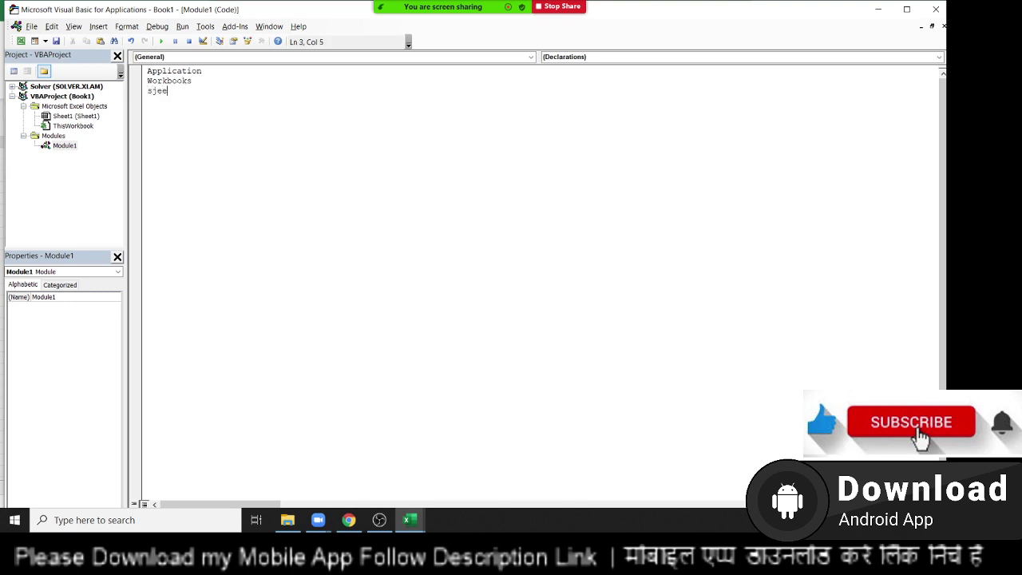
pyautogui.press('BackSpace')
pyautogui.press('BackSpace')
pyautogui.press('BackSpace')
pyautogui.write('hee')
pyautogui.write('ts')
pyautogui.press('Return')
pyautogui.write('ran')
pyautogui.write('ge')
pyautogui.press('Return')
# Step: Highlight the listed object lines one by one to explain each of them
pyautogui.click(147, 81)
pyautogui.hotkey('shift', 'Down')
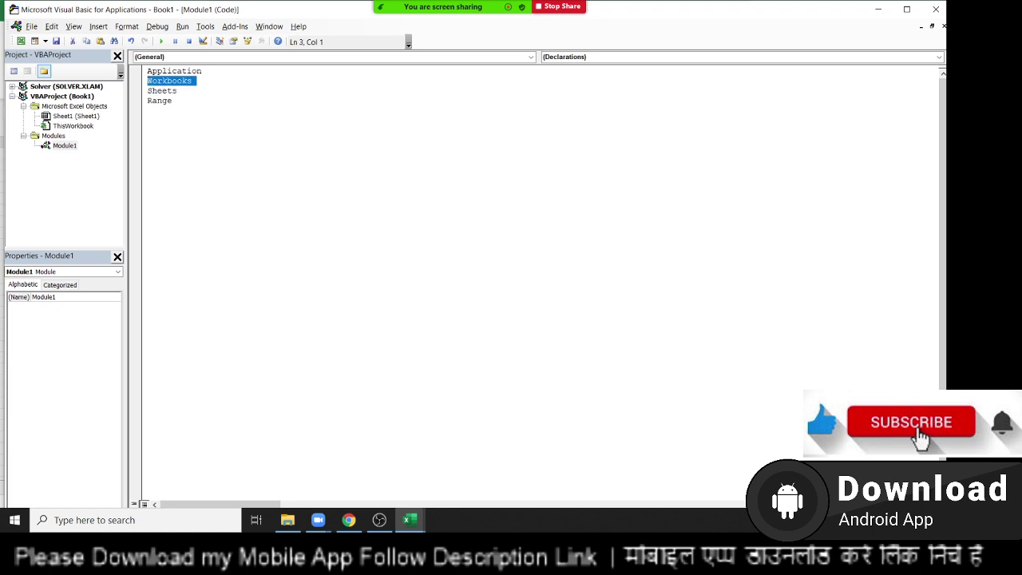
pyautogui.press('Up')
pyautogui.press('Up')
pyautogui.hotkey('shift', 'Down')
pyautogui.press('Down')
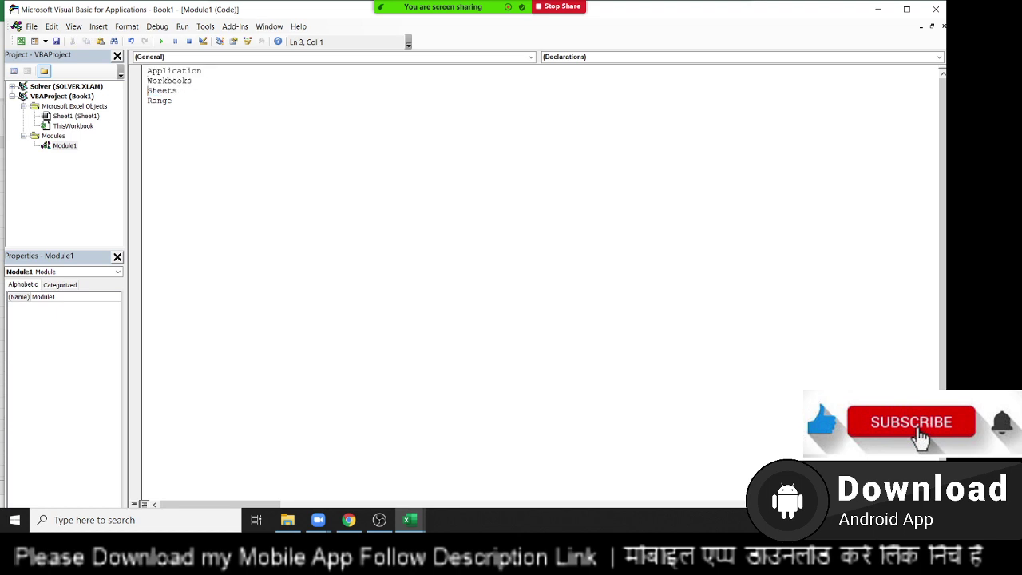
pyautogui.press('Down')
pyautogui.hotkey('shift', 'Down')
pyautogui.press('Down')
# Step: Create an empty Sub rr() procedure below the list, then switch back to Excel
pyautogui.write('su')
pyautogui.write('b rr()')
pyautogui.press('Return')
pyautogui.press('Return')
pyautogui.press('Return')
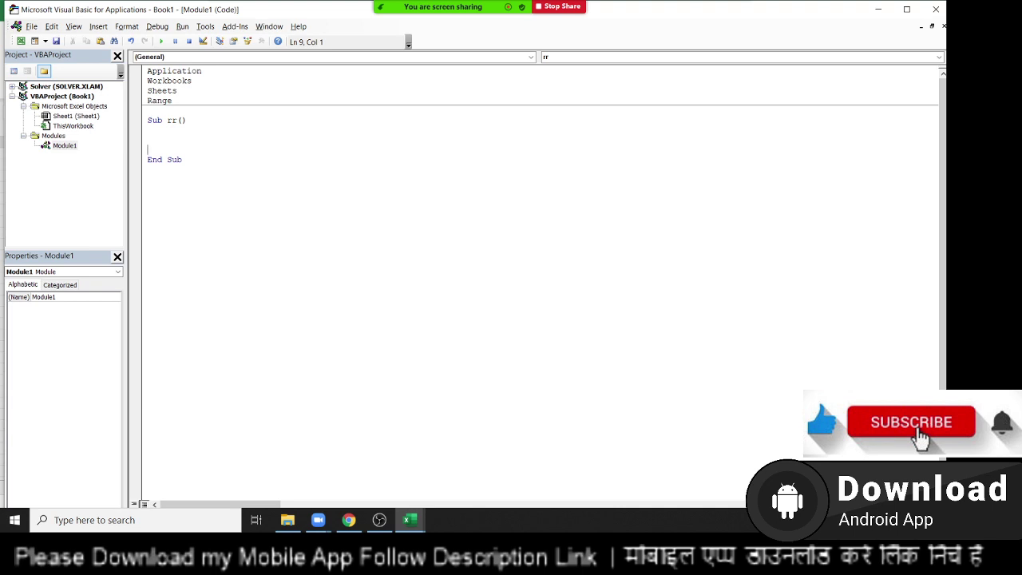
pyautogui.hotkey('alt', 'F11')
# Step: Select cells C1, B5 and B3 on the blank Sheet1, then return to the VBA editor
pyautogui.click(126, 142)
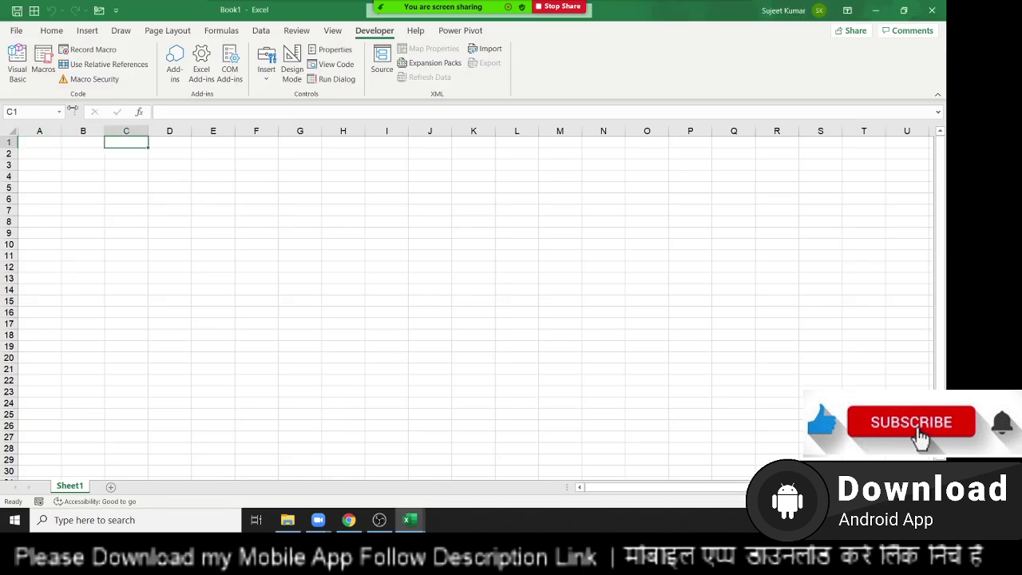
pyautogui.click(80, 183)
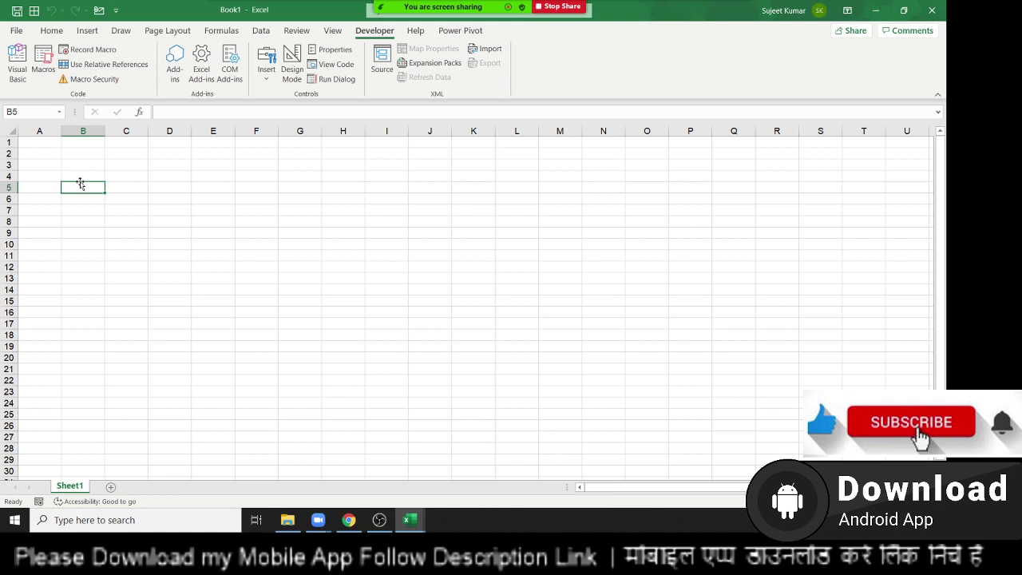
pyautogui.click(80, 178)
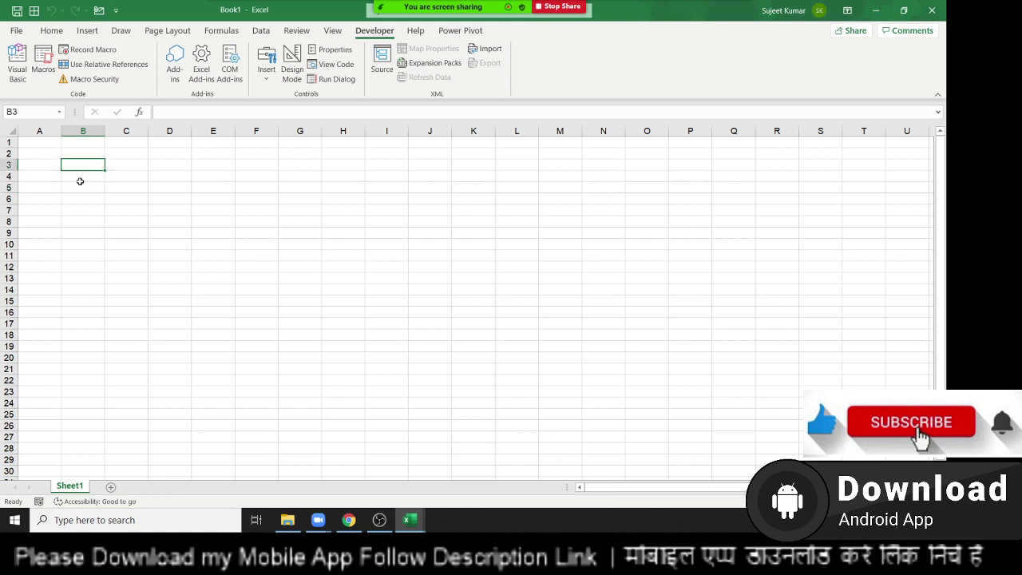
pyautogui.hotkey('alt', 'F11')
# Step: Add blank lines in Sub rr, then note activewotkbook after Workbooks and activesheet after Sheets
pyautogui.press('Return')
pyautogui.press('Return')
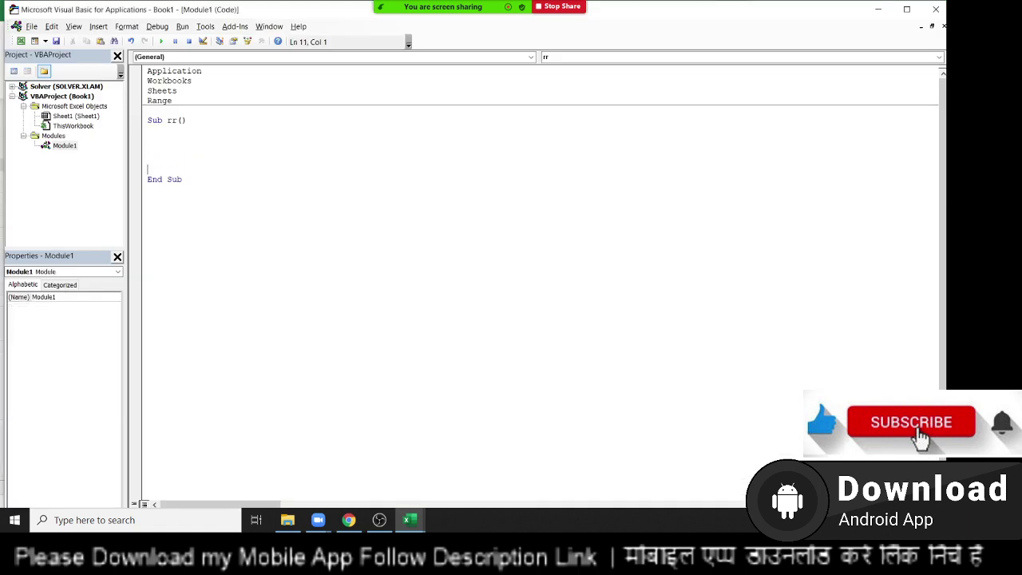
pyautogui.press('Up')
pyautogui.press('Up')
pyautogui.press('Up')
pyautogui.click(193, 81)
pyautogui.write('act')
pyautogui.write('ivewot')
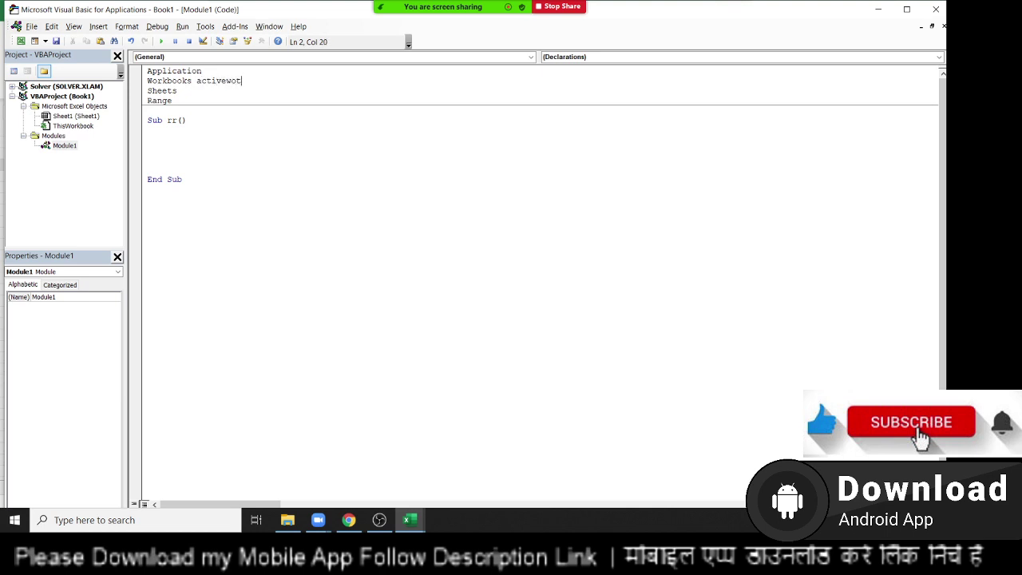
pyautogui.write('kk')
pyautogui.press('BackSpace')
pyautogui.write('b')
pyautogui.write('ook')
pyautogui.moveTo(185, 80); pyautogui.dragTo(212, 93)
pyautogui.click(213, 93)
pyautogui.write('a')
pyautogui.write('ctive')
pyautogui.write('shee')
pyautogui.write('t')
# Step: Note 'cells selection activecell' after Range, fixing the typo and dismissing compile errors, then return to Excel
pyautogui.click(173, 100)
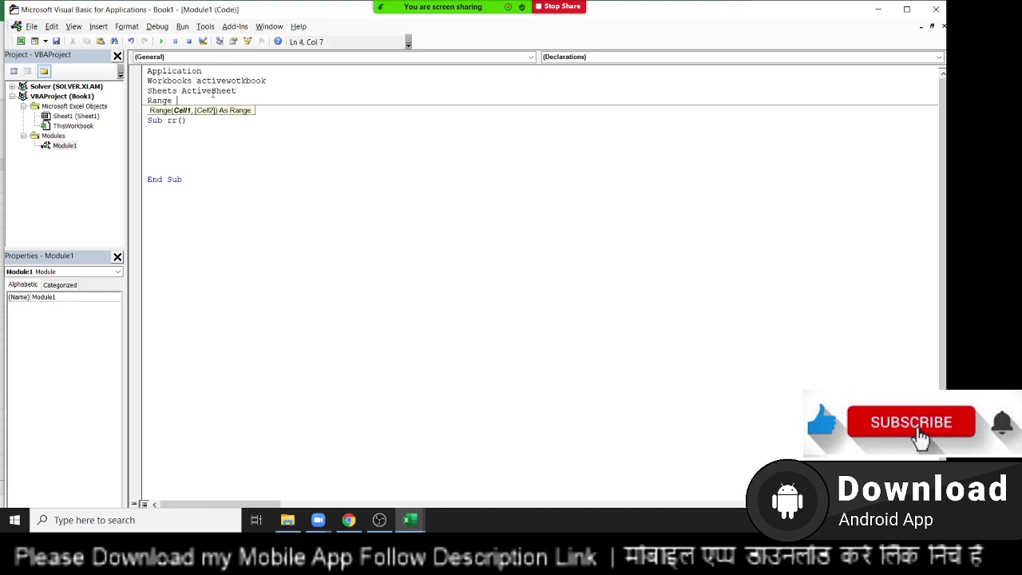
pyautogui.write('ce')
pyautogui.write('lls ')
pyautogui.write('select')
pyautogui.write('ion a')
pyautogui.write('ctice')
pyautogui.write('cell')
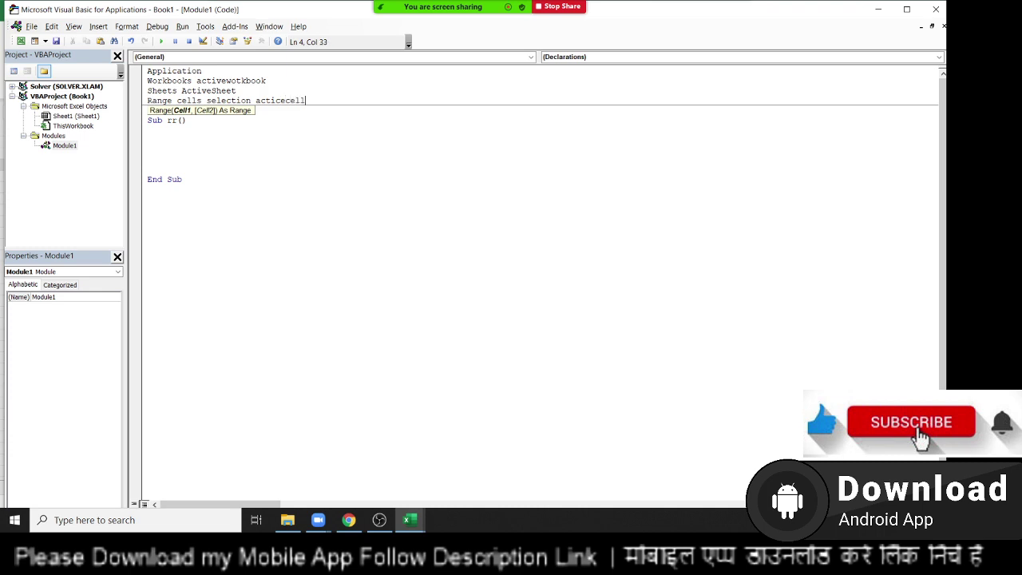
pyautogui.click(212, 92)
pyautogui.press('Return')
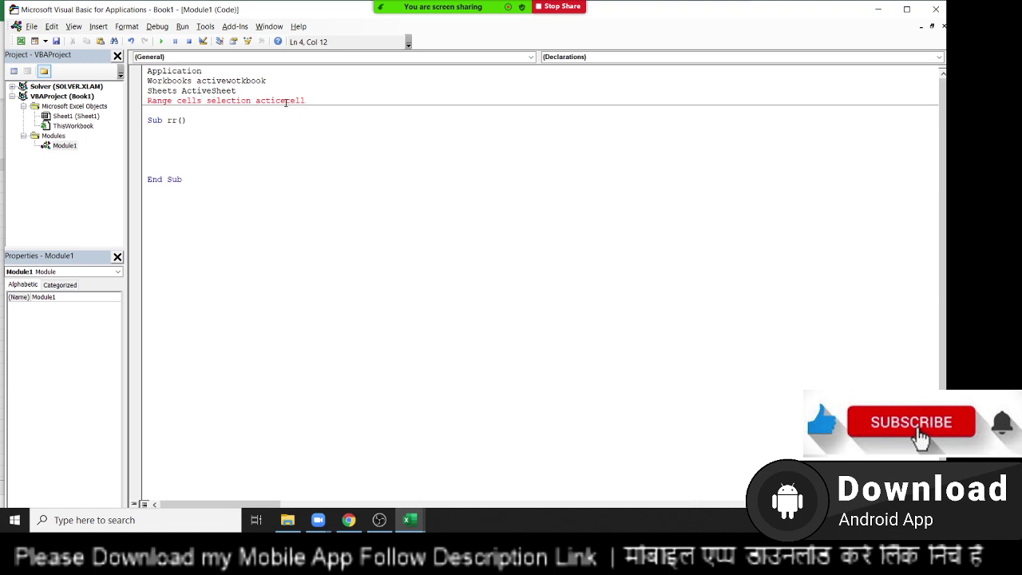
pyautogui.click(281, 101)
pyautogui.press('BackSpace')
pyautogui.write('v')
pyautogui.press('Down')
pyautogui.press('Return')
pyautogui.press('Down')
pyautogui.press('Down')
pyautogui.press('Return')
pyautogui.hotkey('alt', 'F11')
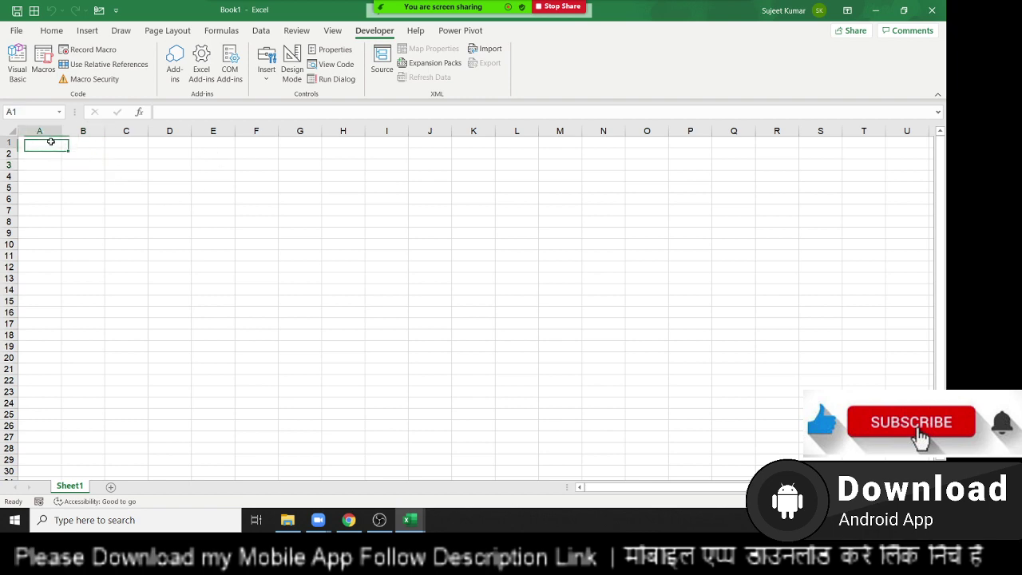
# Step: Select A1 in Excel, then write Range("A1").Select as the first statement in Sub rr
pyautogui.click(297, 275)
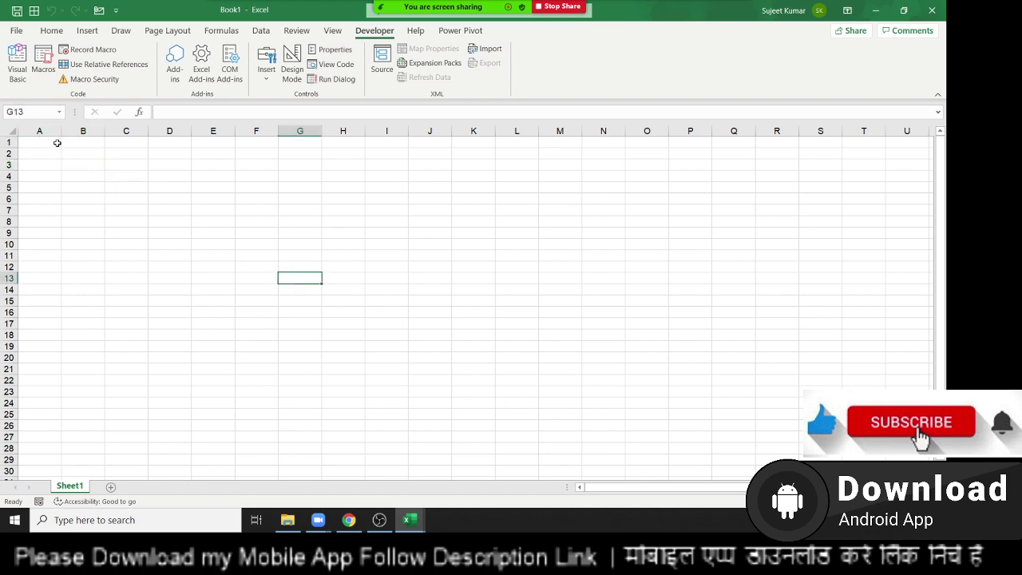
pyautogui.click(56, 143)
pyautogui.hotkey('alt', 'F11')
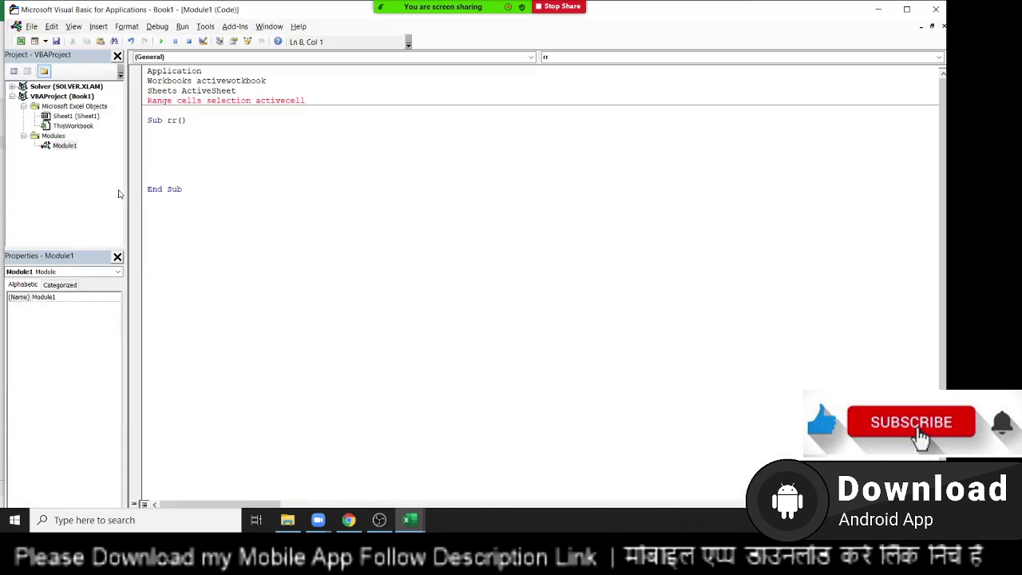
pyautogui.write('range(')
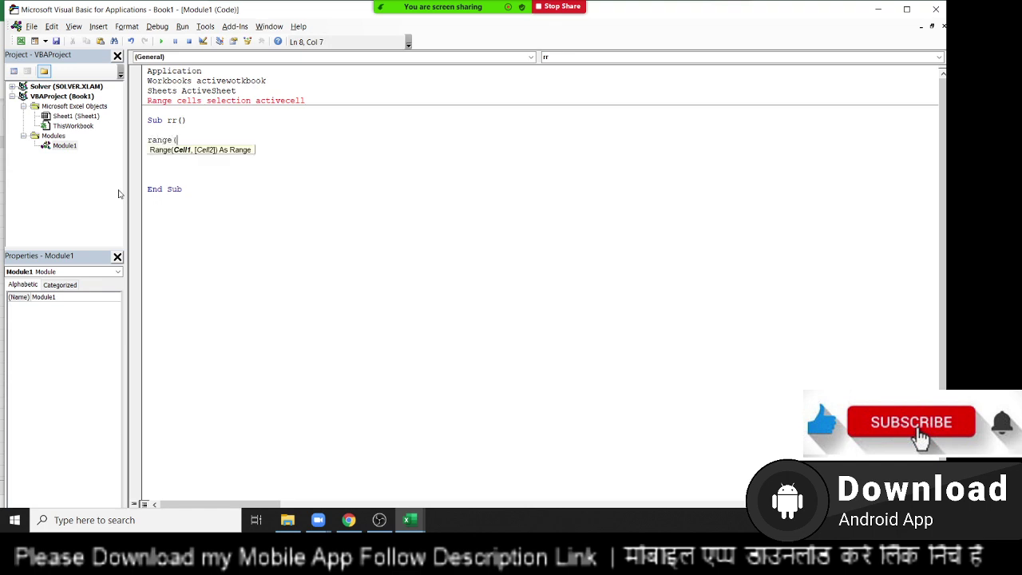
pyautogui.write('"A1"')
pyautogui.write(').s')
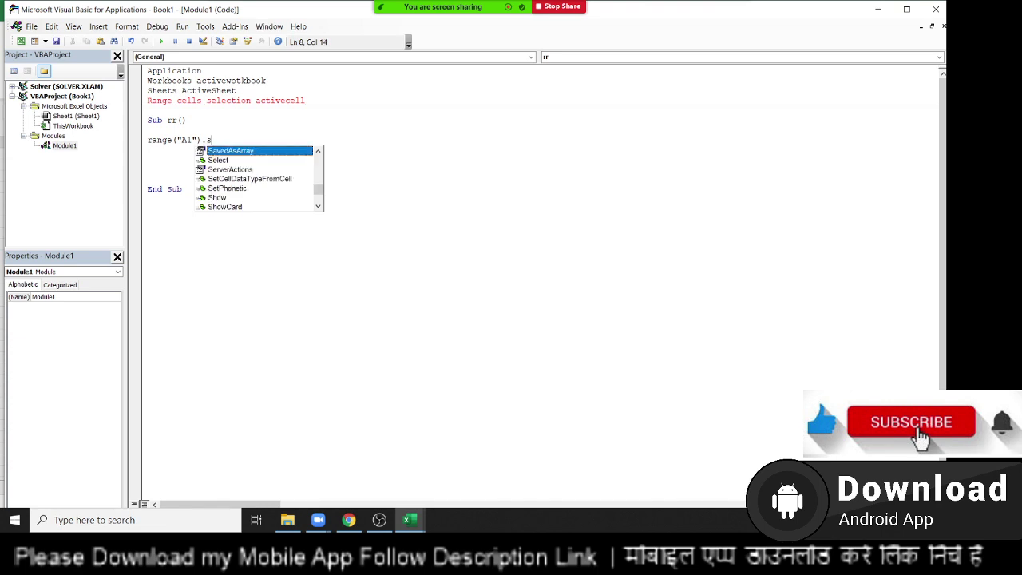
pyautogui.write('e')
pyautogui.press('Tab')
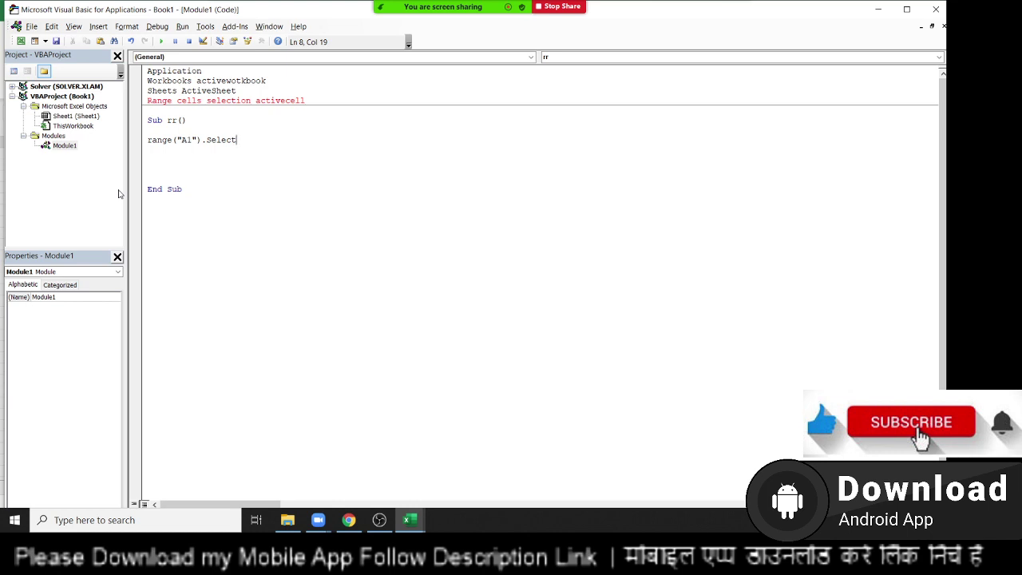
pyautogui.press('Return')
pyautogui.hotkey('alt', 'F11')
pyautogui.hotkey('alt', 'F11')
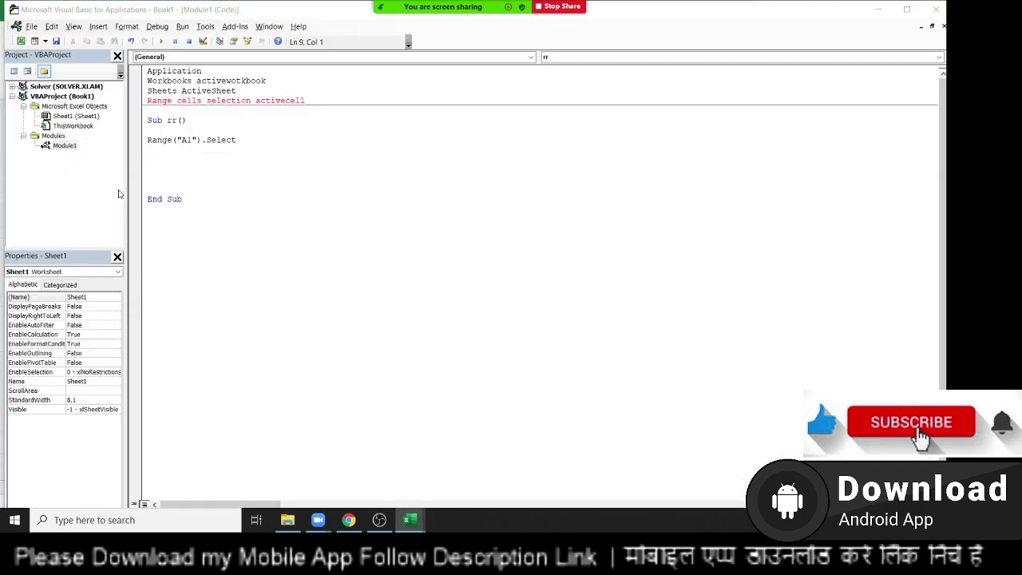
# Step: Add Cells(1, 1).Select below the Range line with a blank line after it, then return to Excel
pyautogui.press('Return')
pyautogui.write('cells')
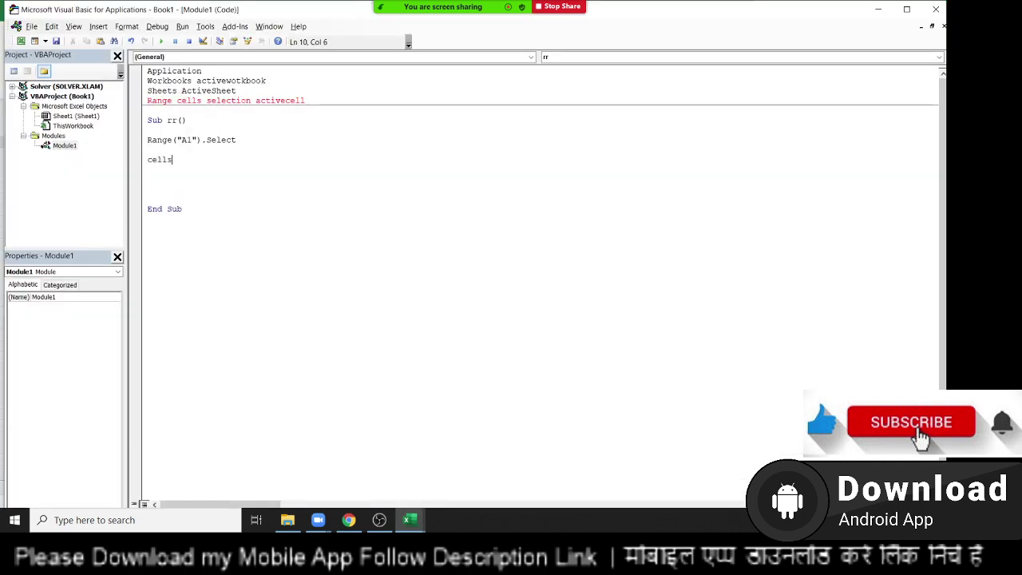
pyautogui.write('(1,1')
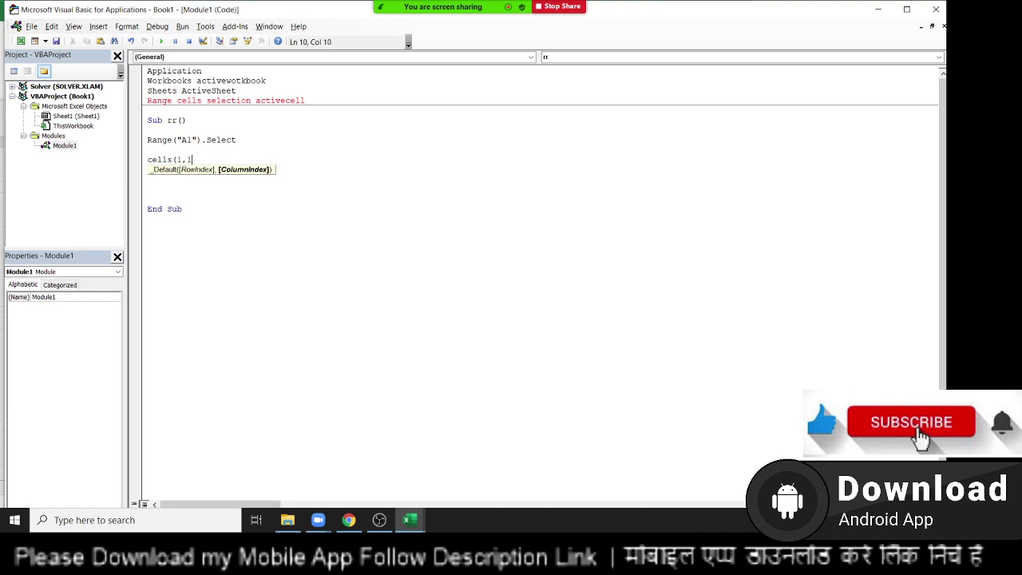
pyautogui.write(').sek')
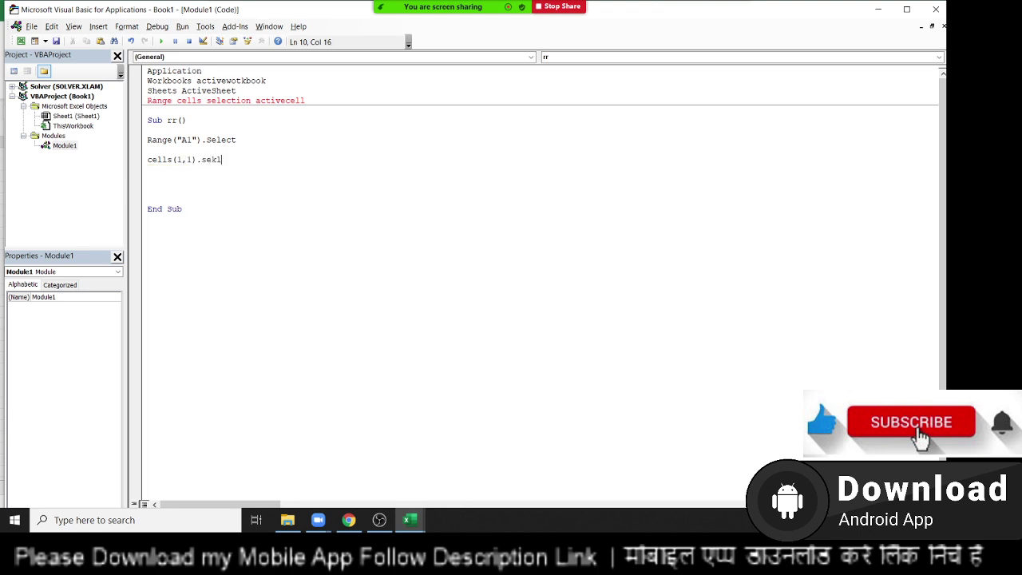
pyautogui.write('l')
pyautogui.press('BackSpace')
pyautogui.press('BackSpace')
pyautogui.press('BackSpace')
pyautogui.write('elect')
pyautogui.press('Return')
pyautogui.press('Up')
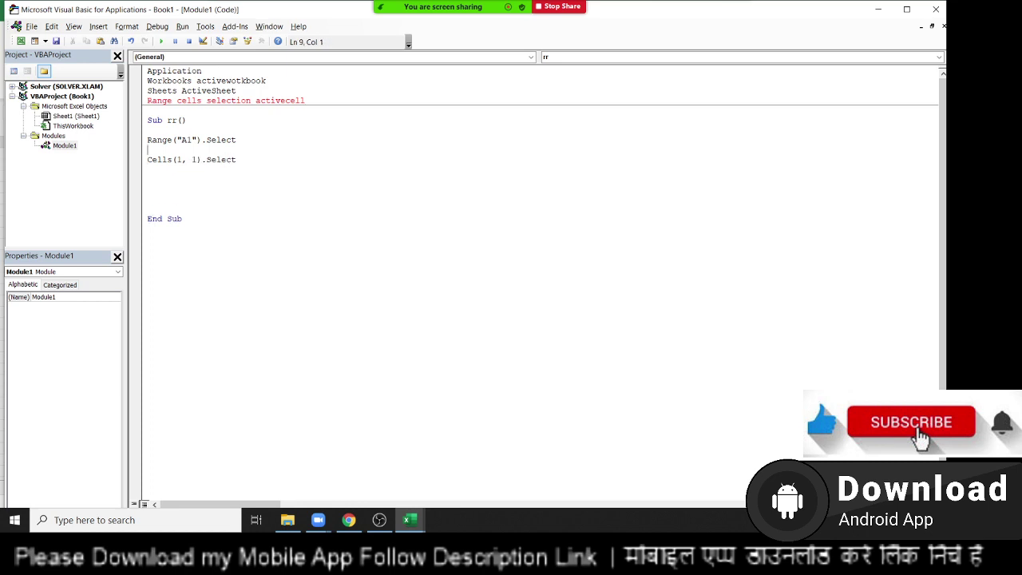
pyautogui.press('Up')
pyautogui.press('Up')
pyautogui.press('Up')
pyautogui.press('Down')
pyautogui.press('Down')
pyautogui.press('Down')
pyautogui.hotkey('shift', 'Down')
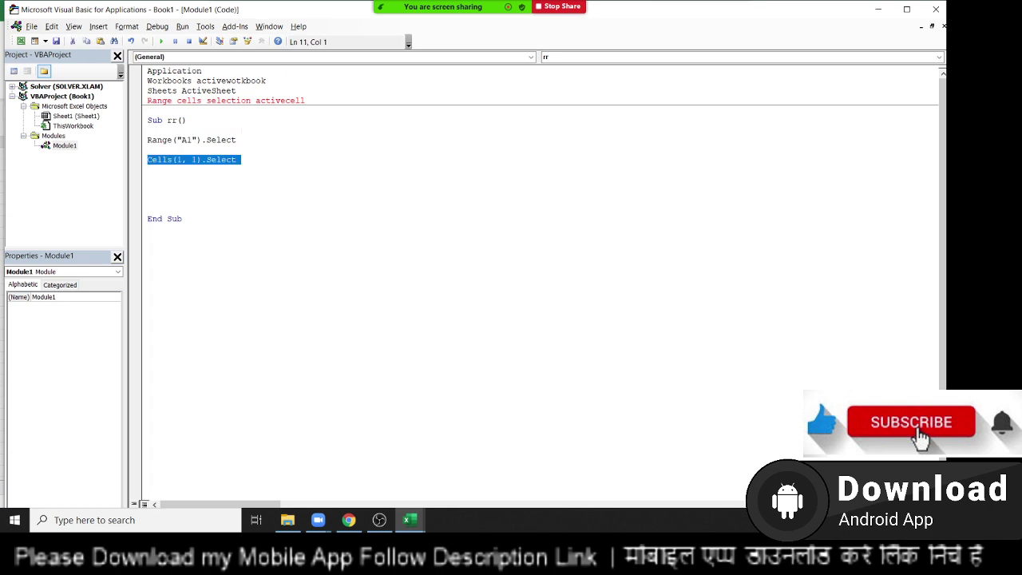
pyautogui.press('Down')
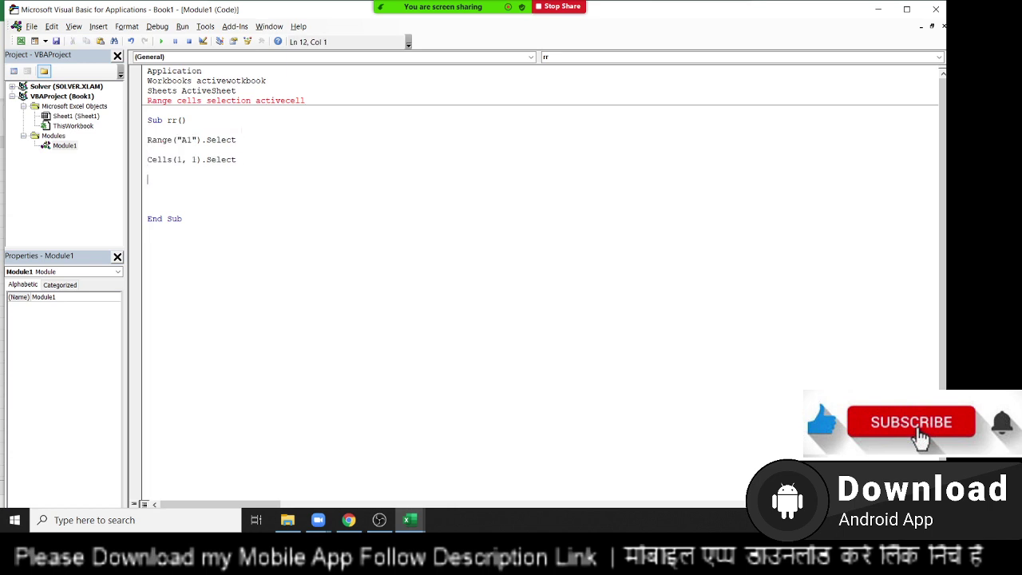
pyautogui.press('Return')
pyautogui.hotkey('alt', 'F11')
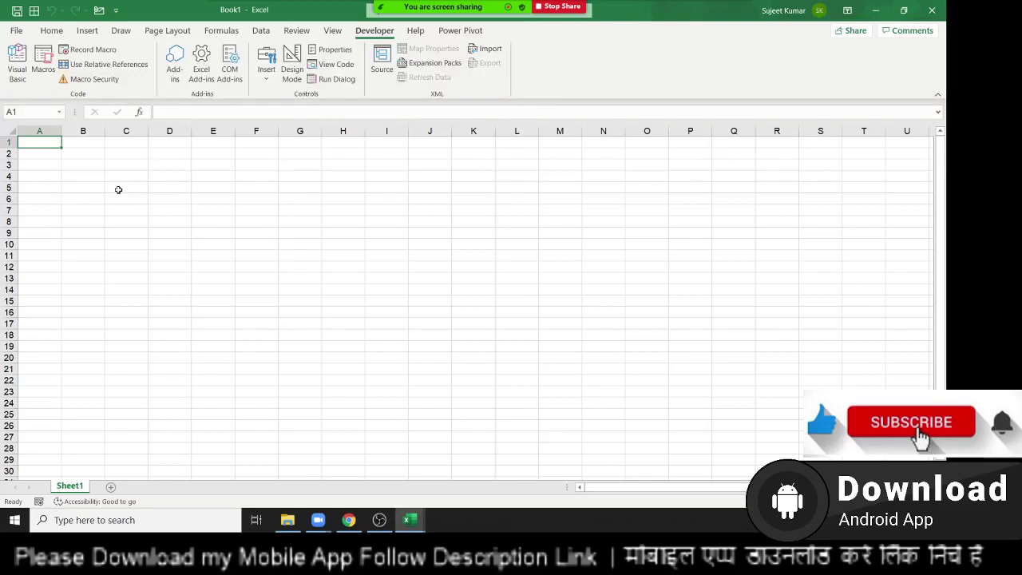
# Step: Compare the Range("A1").Select and Cells(1, 1).Select lines by highlighting them, then return to Excel
pyautogui.hotkey('alt', 'F11')
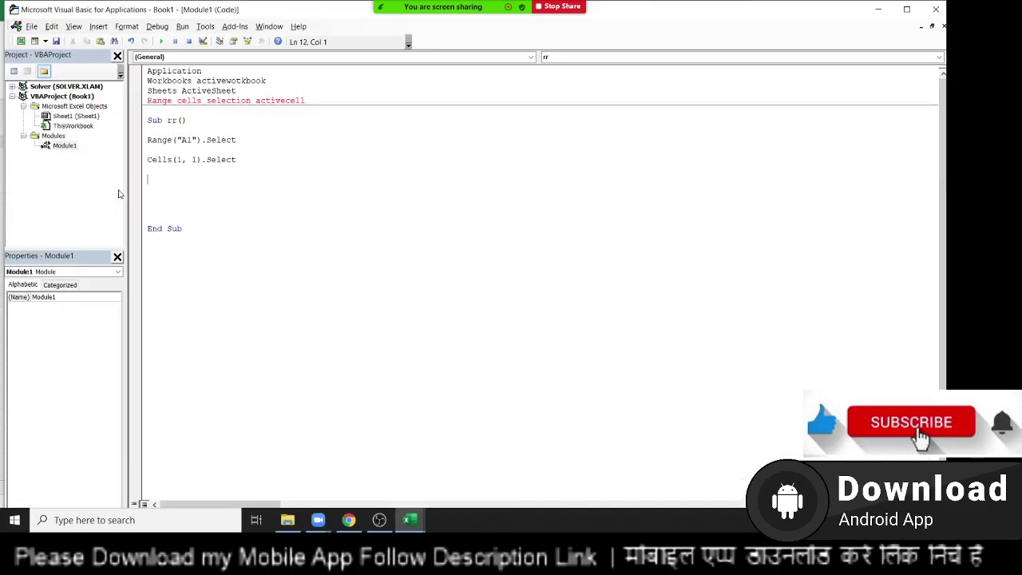
pyautogui.press('Up')
pyautogui.press('Up')
pyautogui.hotkey('shift', 'Down')
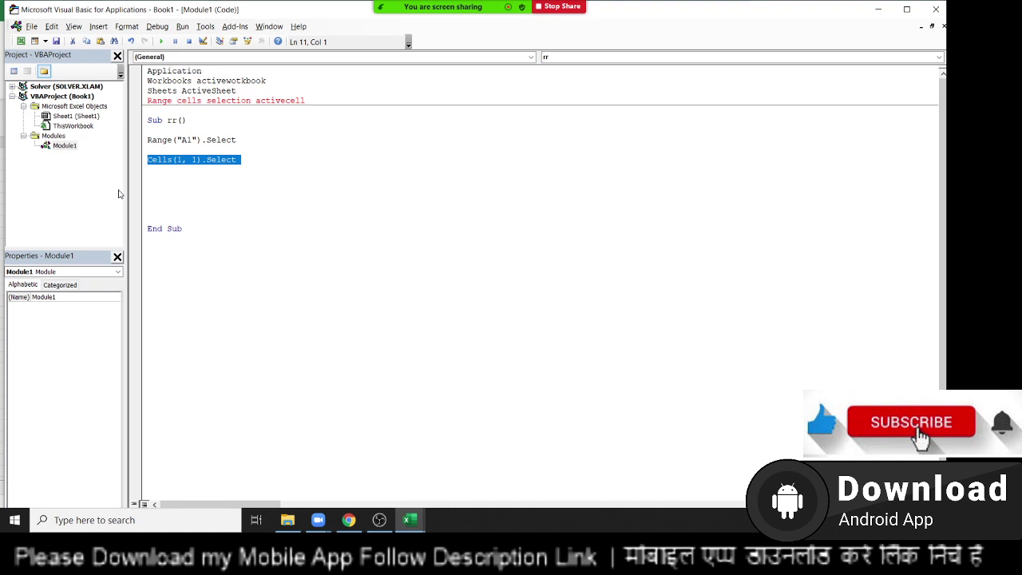
pyautogui.press('Left')
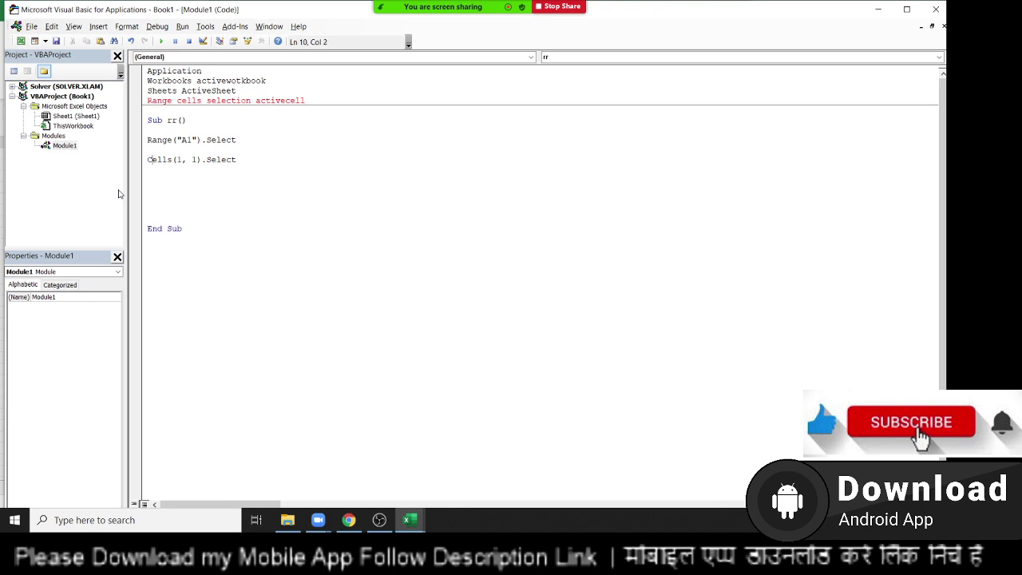
pyautogui.press('Right')
pyautogui.press('Right')
pyautogui.hotkey('shift', 'Right')
pyautogui.press('Down')
pyautogui.press('Down')
pyautogui.press('Up')
pyautogui.press('Up')
pyautogui.press('Up')
pyautogui.hotkey('shift', 'Down')
pyautogui.hotkey('shift', 'Down')
pyautogui.hotkey('shift', 'Down')
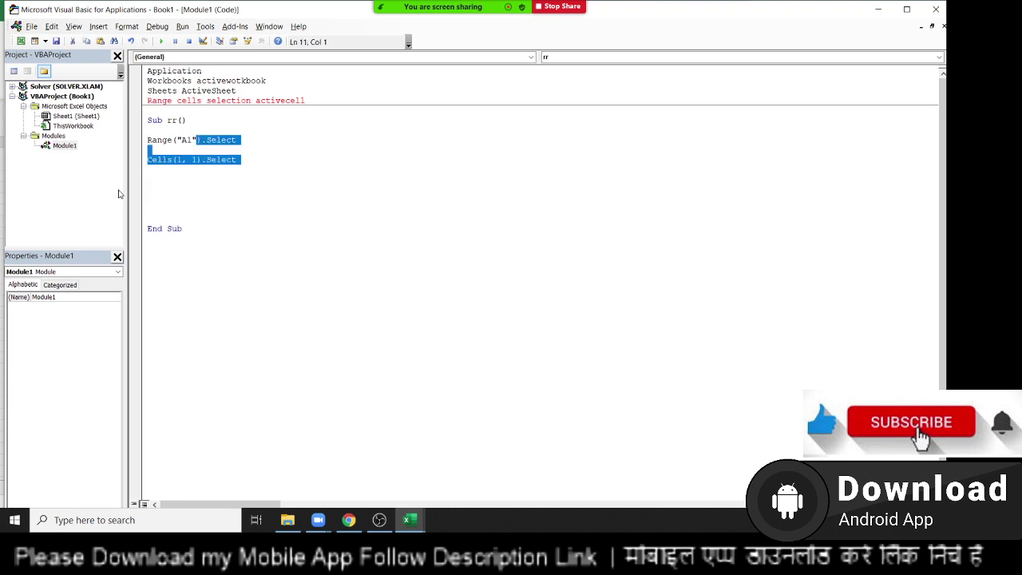
pyautogui.hotkey('alt', 'F11')
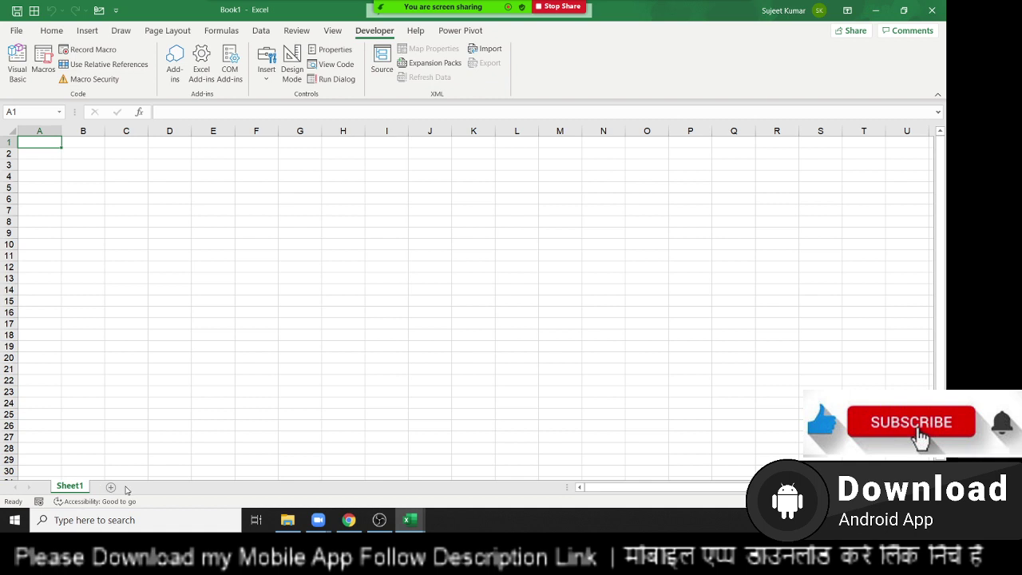
# Step: Add Sheet2 to the workbook, go back to Sheet1, and reopen the VBA editor
pyautogui.click(111, 487)
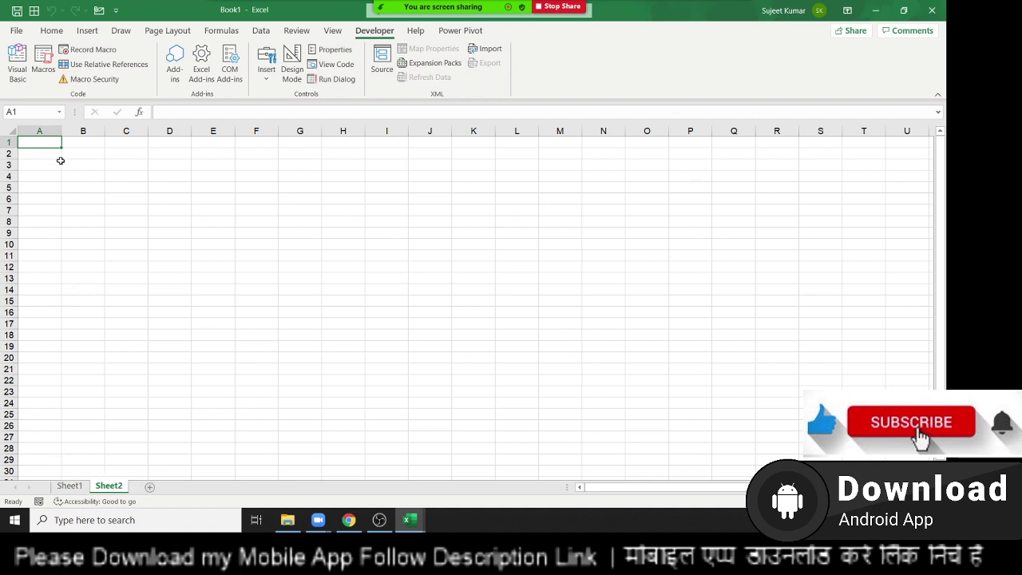
pyautogui.click(66, 484)
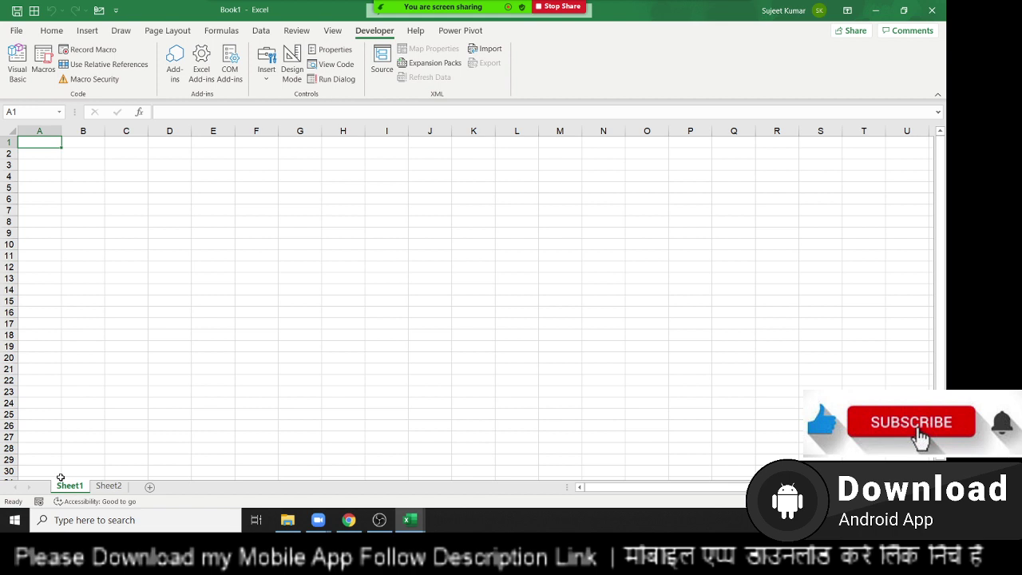
pyautogui.hotkey('alt', 'F11')
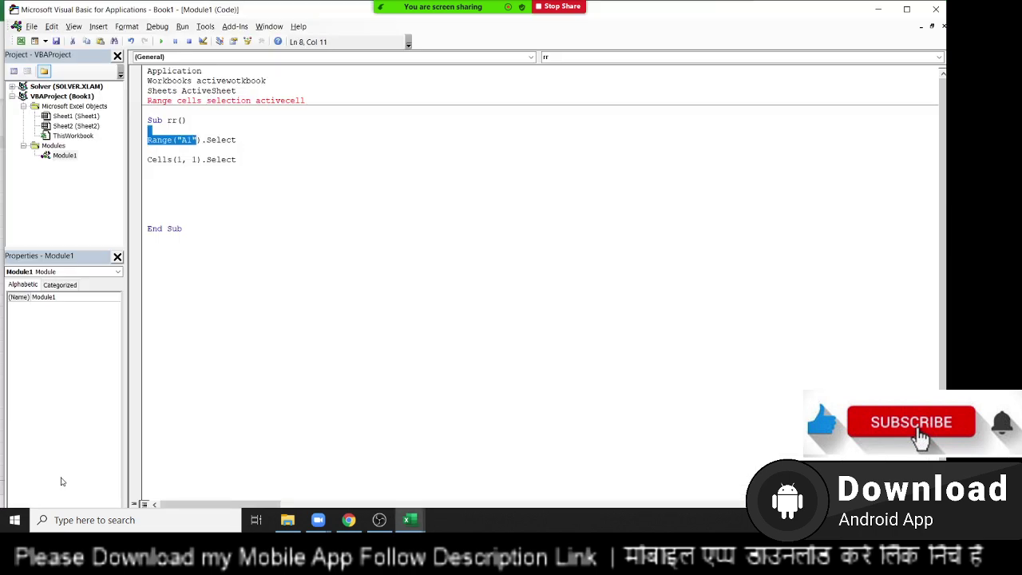
# Step: Insert an empty line in Sub rr below Cells(1, 1).Select
pyautogui.hotkey('shift', 'Down')
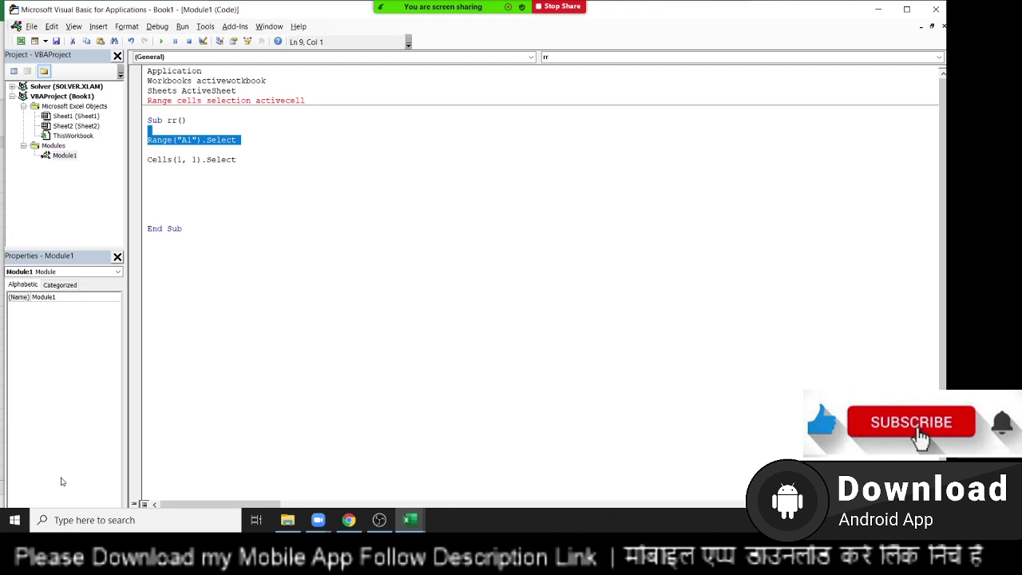
pyautogui.press('Down')
pyautogui.press('Down')
pyautogui.press('Down')
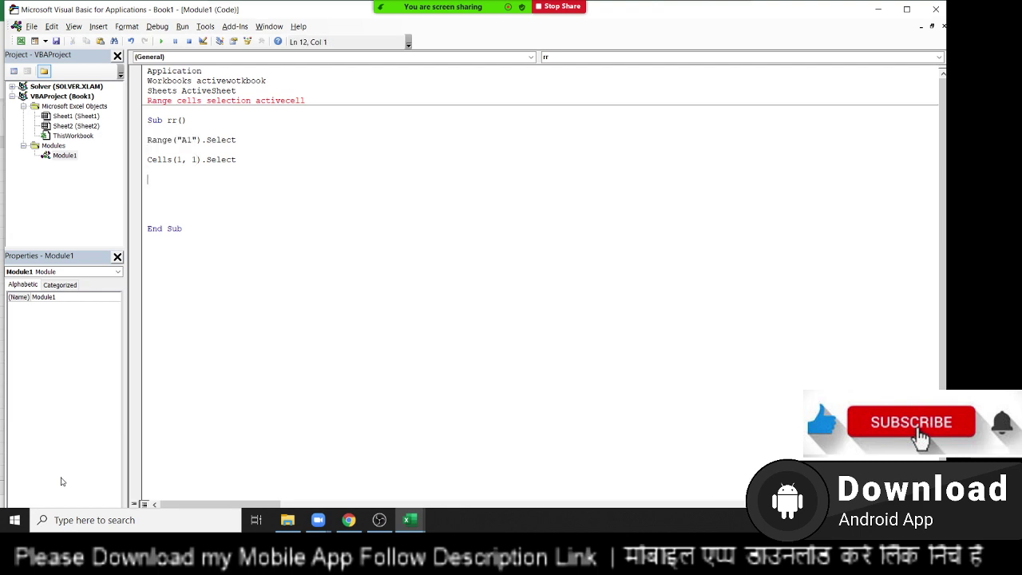
pyautogui.press('Down')
pyautogui.press('Down')
pyautogui.press('Up')
pyautogui.press('Return')
# Step: Write Sheets("Sheet2").Select on the new line and add empty lines beneath it
pyautogui.write('sheet')
pyautogui.write('s("')
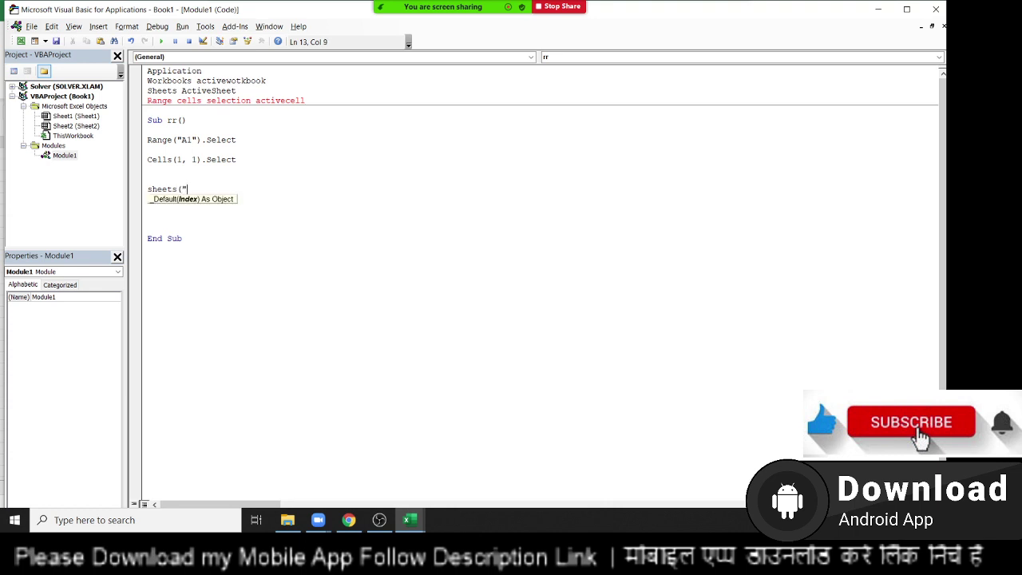
pyautogui.write('Sheet2')
pyautogui.write('").s')
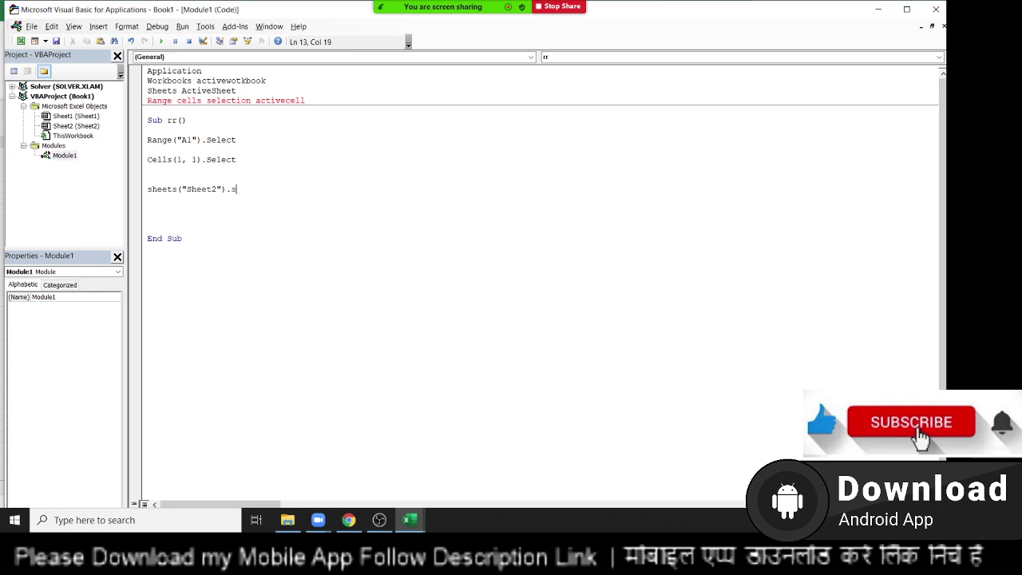
pyautogui.write('e')
pyautogui.write('lect')
pyautogui.press('Return')
pyautogui.press('Up')
pyautogui.hotkey('shift', 'Down')
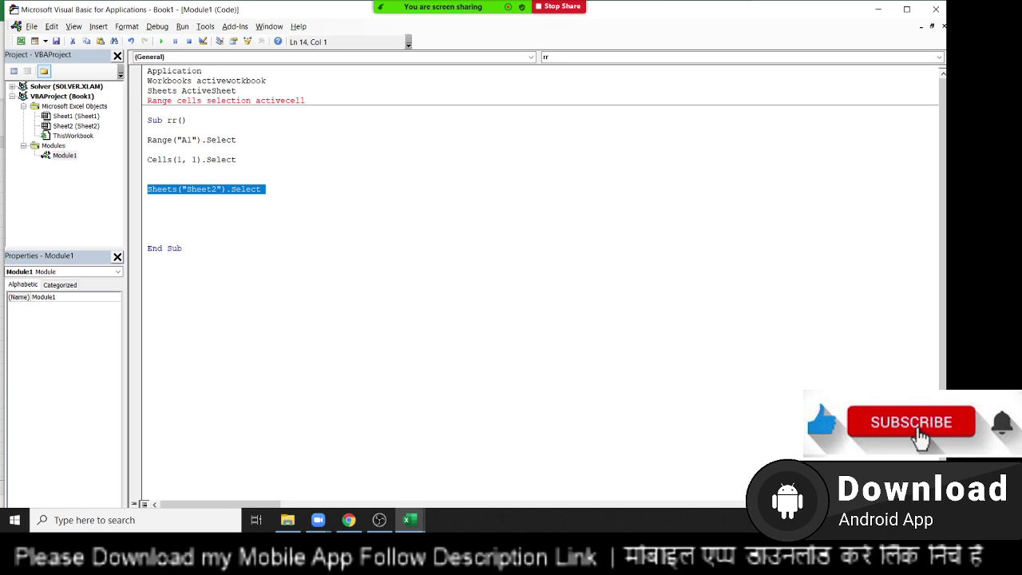
pyautogui.click(148, 199)
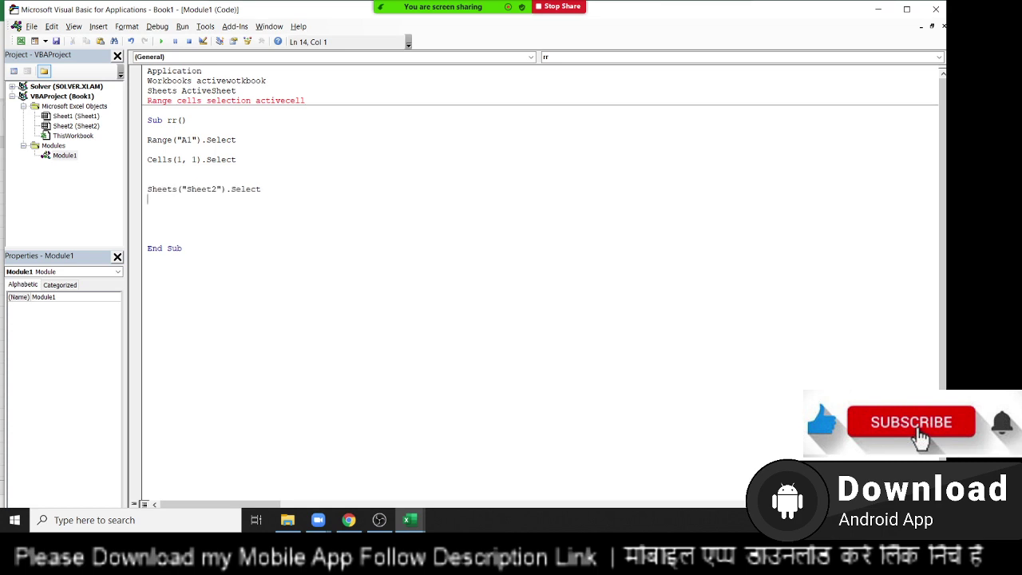
pyautogui.press('Return')
pyautogui.write('1')
pyautogui.press('BackSpace')
pyautogui.press('Return')
# Step: Add Range("A1").Select below the Sheets line, correcting the typo and the wrong ServerActions completion
pyautogui.click(148, 199)
pyautogui.write('ra')
pyautogui.write('bge')
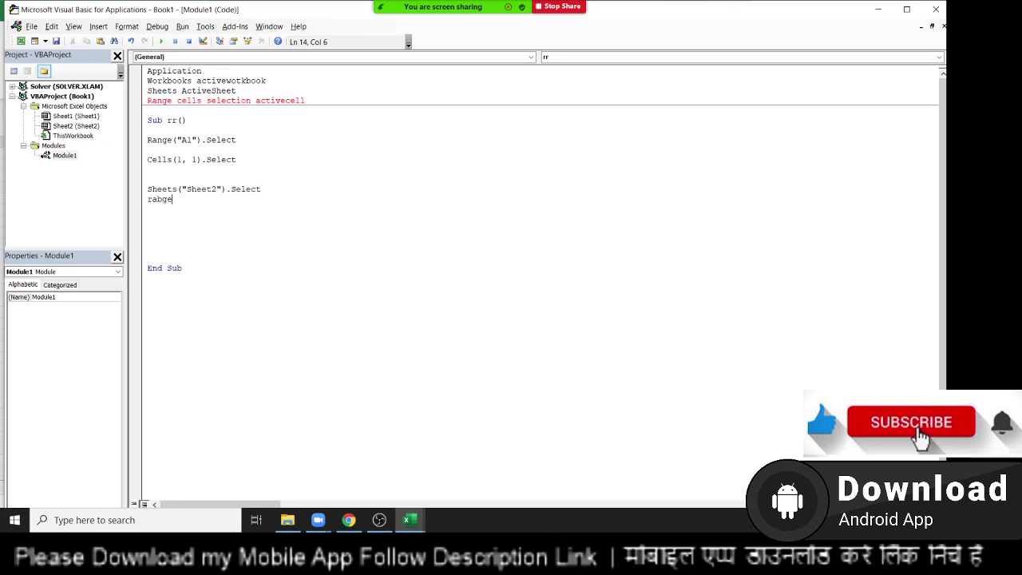
pyautogui.press('BackSpace')
pyautogui.press('BackSpace')
pyautogui.press('BackSpace')
pyautogui.write('nge')
pyautogui.write('("A1')
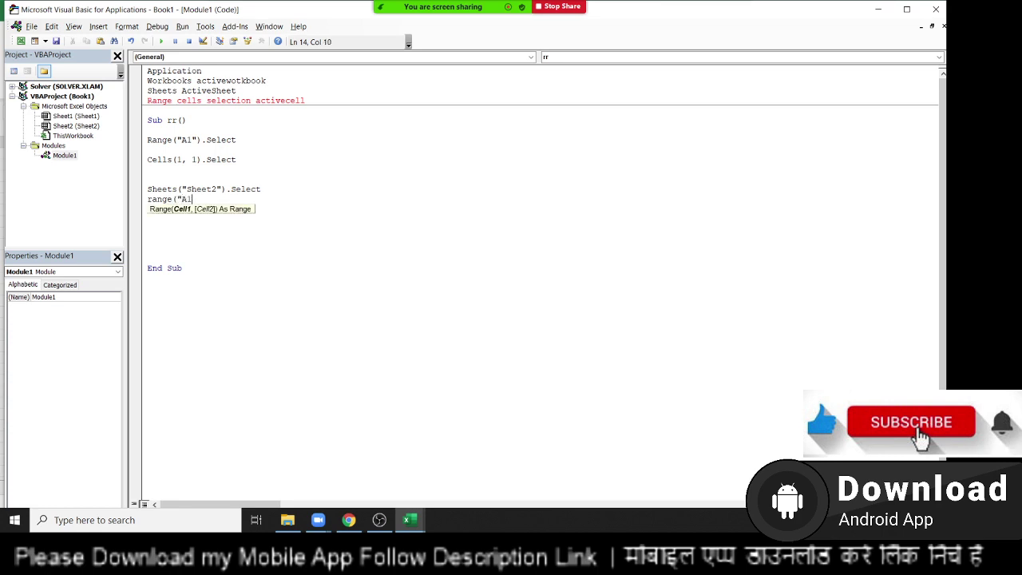
pyautogui.write('").ser')
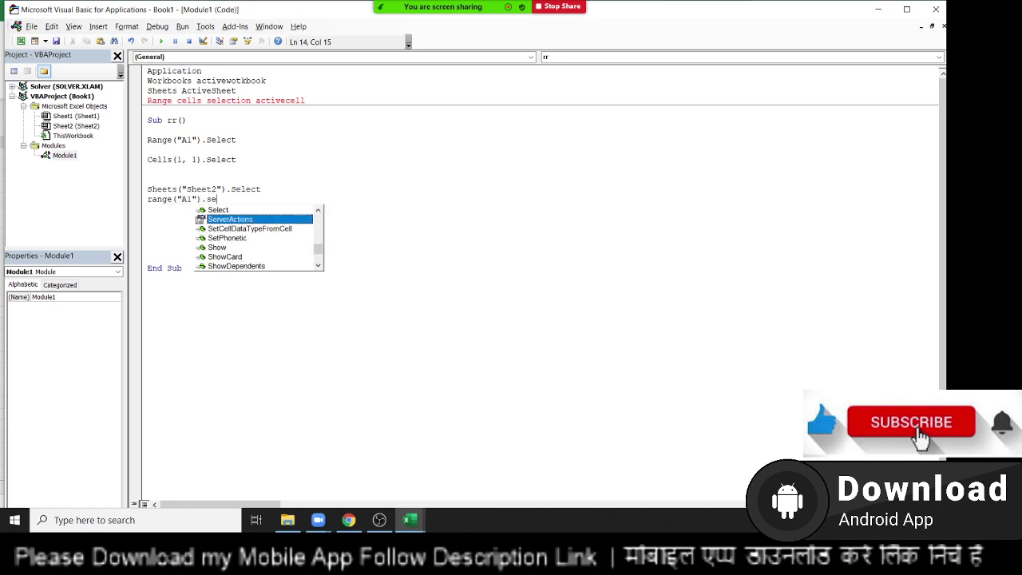
pyautogui.press('Tab')
pyautogui.press('Up')
pyautogui.press('Down')
pyautogui.press('End')
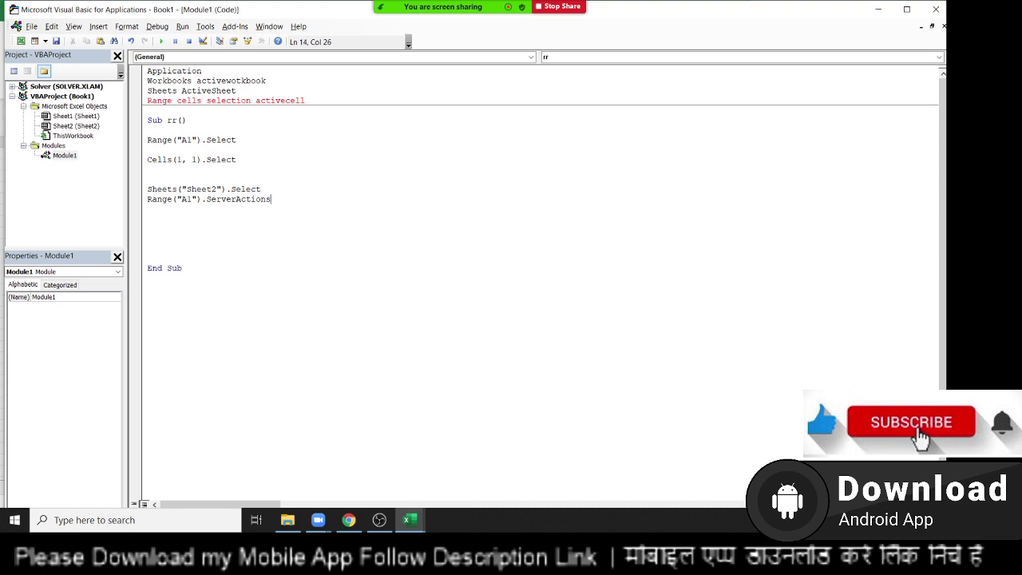
pyautogui.press('BackSpace')
pyautogui.press('BackSpace')
pyautogui.press('BackSpace')
pyautogui.press('BackSpace')
pyautogui.press('BackSpace')
pyautogui.write('l')
pyautogui.write('ect')
# Step: Back in the macro editor, insert an empty line above Sheets("Sheet2").Select in Sub rr
pyautogui.hotkey('alt', 'F11')
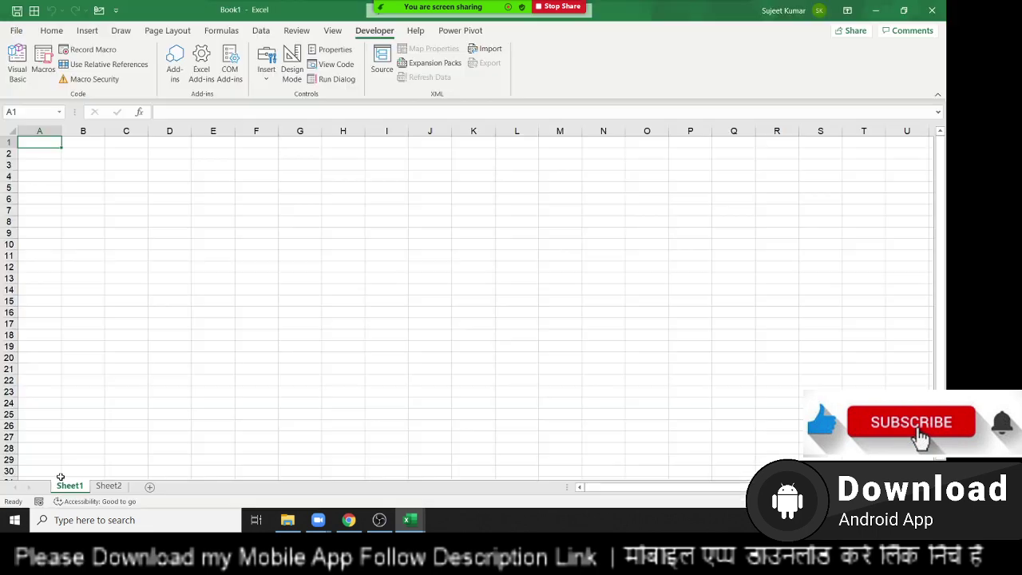
pyautogui.hotkey('alt', 'F11')
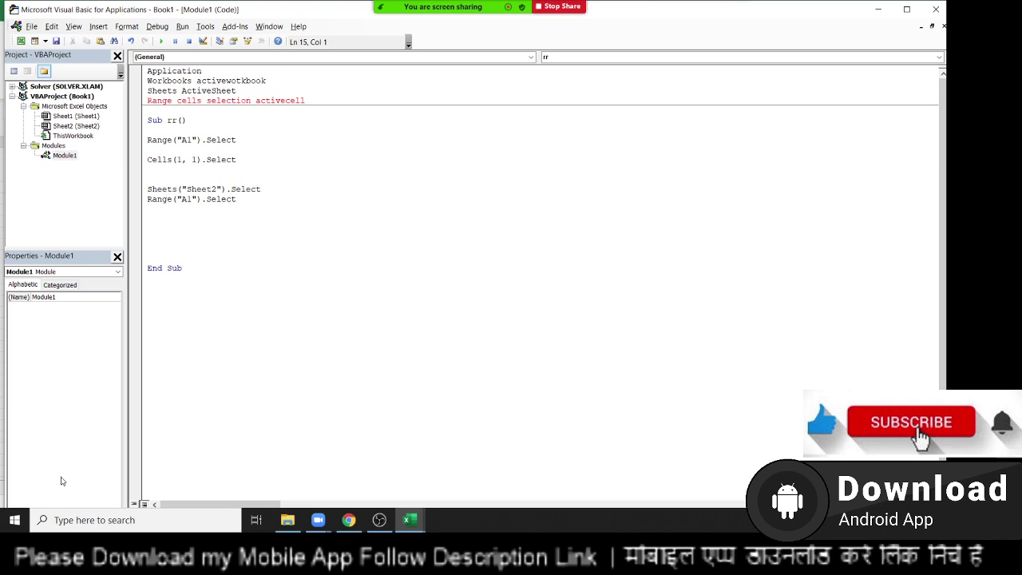
pyautogui.press('Left')
pyautogui.press('Up')
pyautogui.press('Left')
pyautogui.press('Left')
pyautogui.press('Left')
pyautogui.press('Left')
pyautogui.press('Left')
pyautogui.hotkey('shift', 'Down')
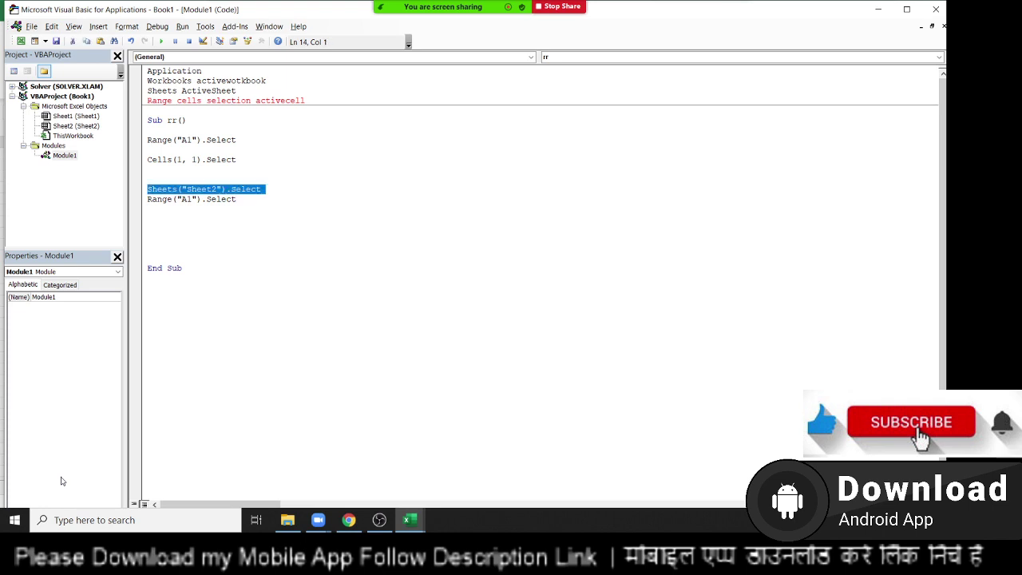
pyautogui.hotkey('shift', 'Down')
pyautogui.hotkey('shift', 'Down')
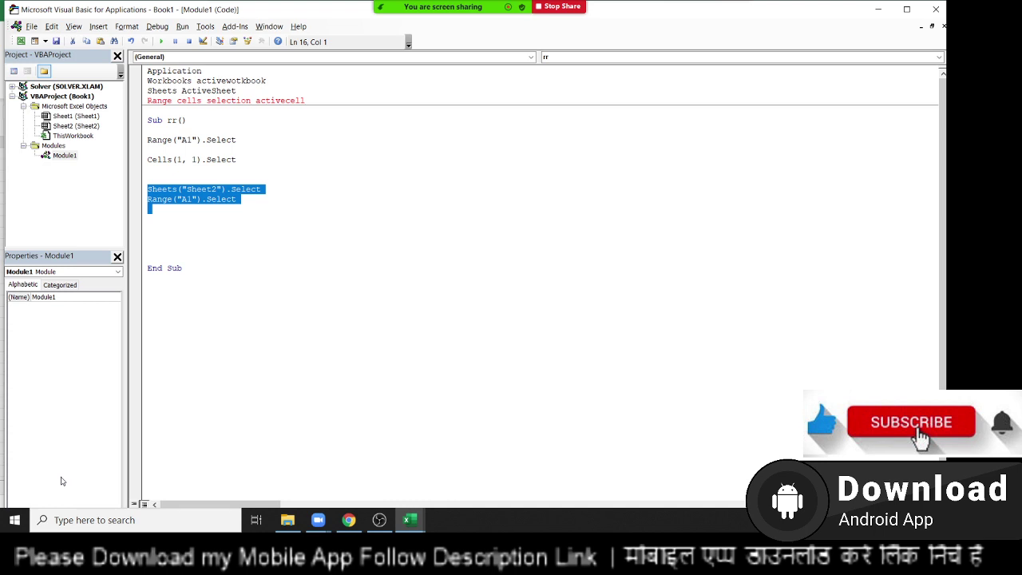
pyautogui.press('Up')
pyautogui.press('Up')
pyautogui.press('Up')
pyautogui.press('Return')
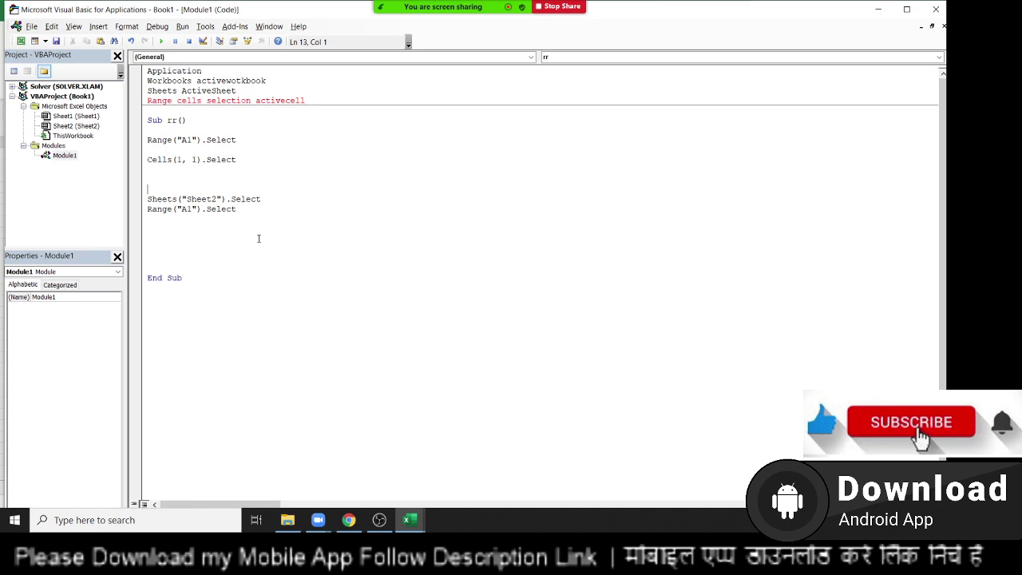
# Step: Type Workbooks("Book2.xlsx").Activate on the blank line, picking Activate from IntelliSense
pyautogui.write('wor')
pyautogui.write('k')
pyautogui.write('book')
pyautogui.write('s(')
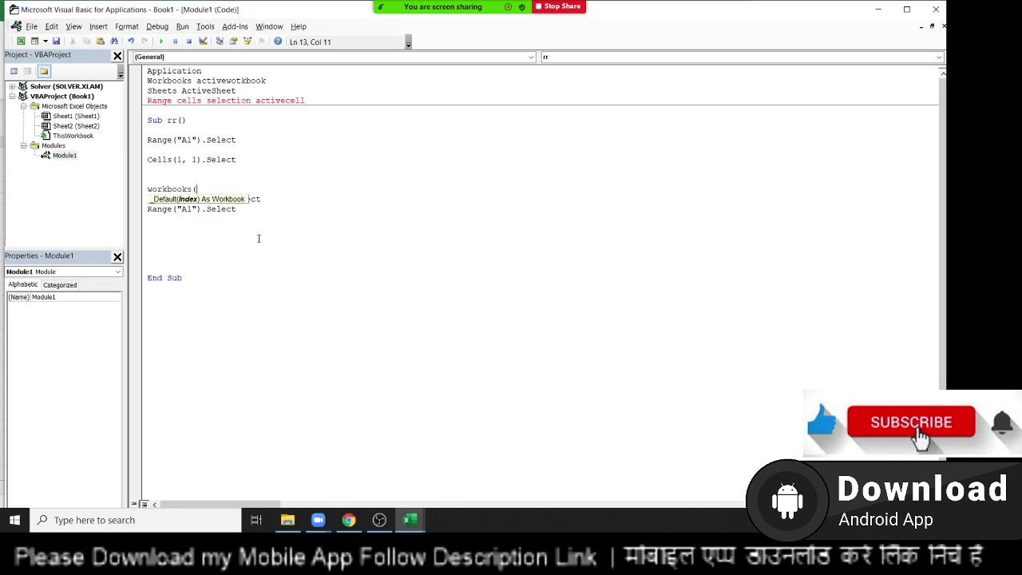
pyautogui.write('"Bo')
pyautogui.write('ok2.')
pyautogui.write('xlsx')
pyautogui.write('")')
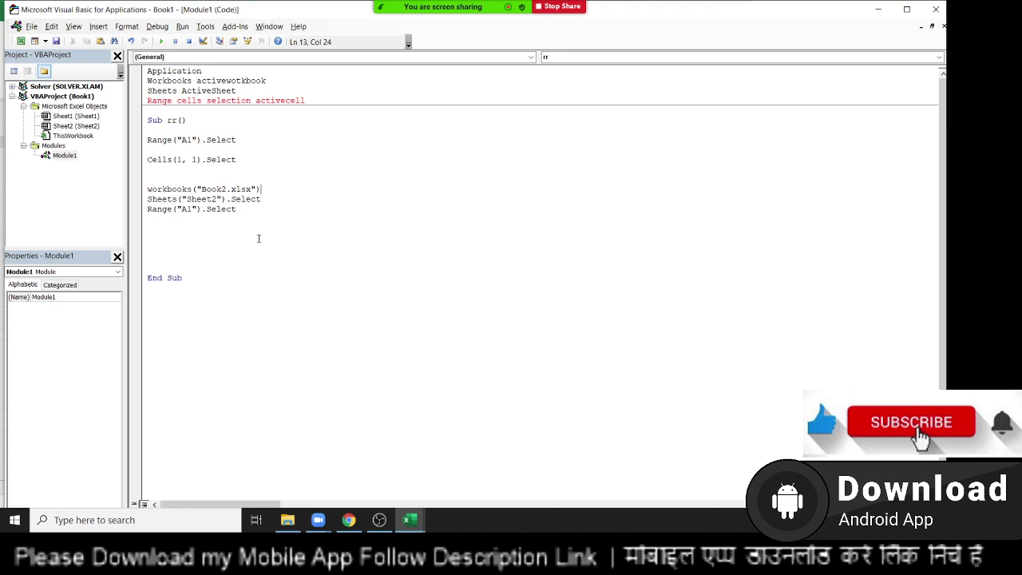
pyautogui.write('.a')
pyautogui.press('Down')
pyautogui.press('Down')
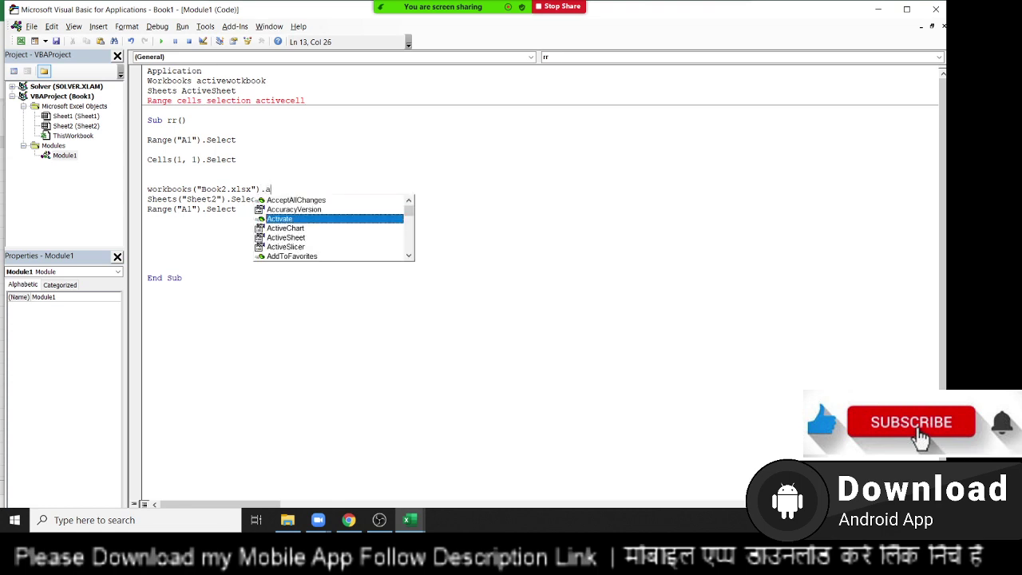
pyautogui.press('Tab')
pyautogui.press('Down')
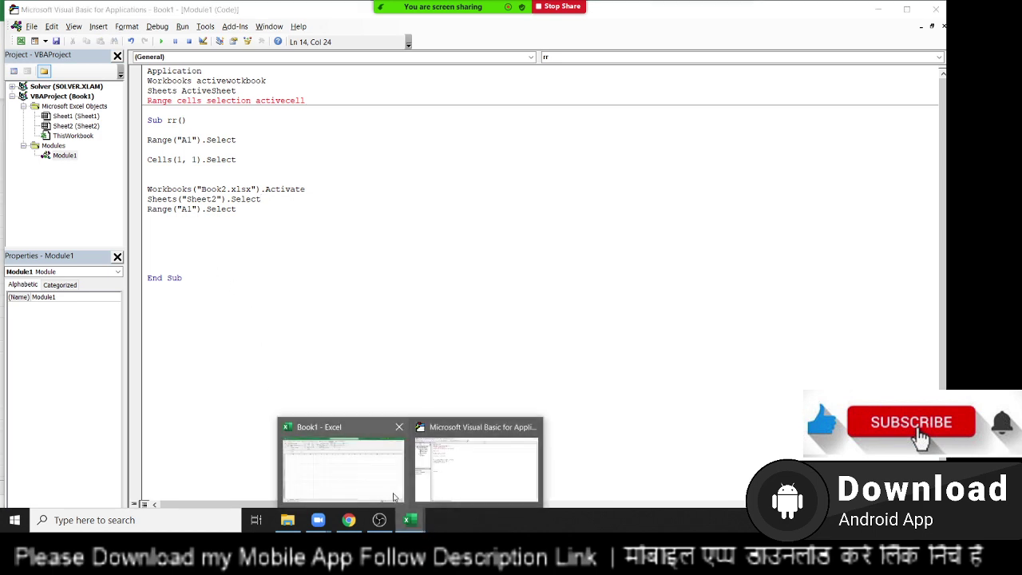
# Step: Highlight the new Workbooks line, then the Sheets and Range lines below it
pyautogui.click(297, 211)
pyautogui.moveTo(305, 189)
pyautogui.mouseDown()
pyautogui.moveTo(227, 190)
pyautogui.moveTo(192, 209)
pyautogui.mouseUp()
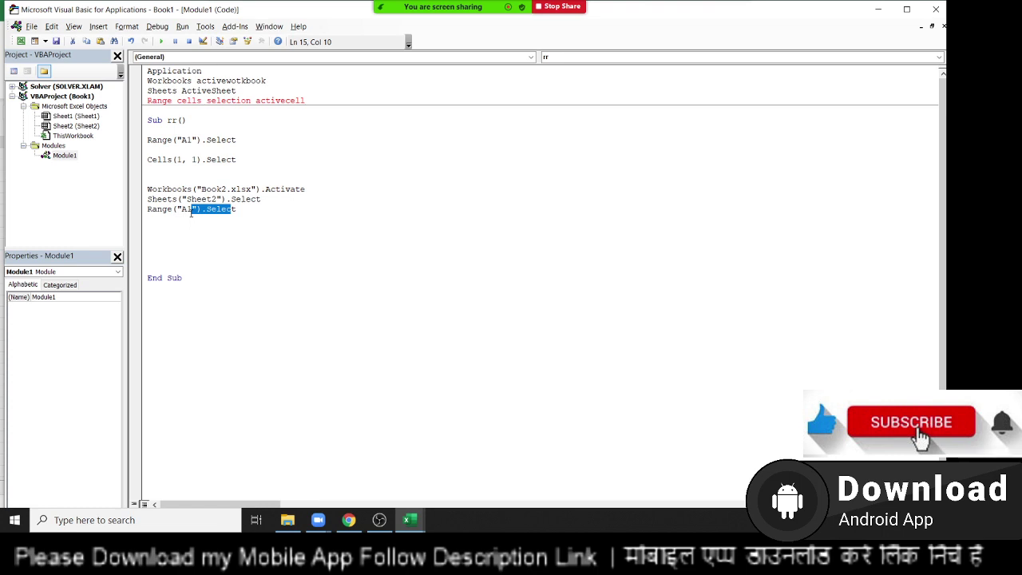
pyautogui.moveTo(191, 212); pyautogui.dragTo(148, 192)
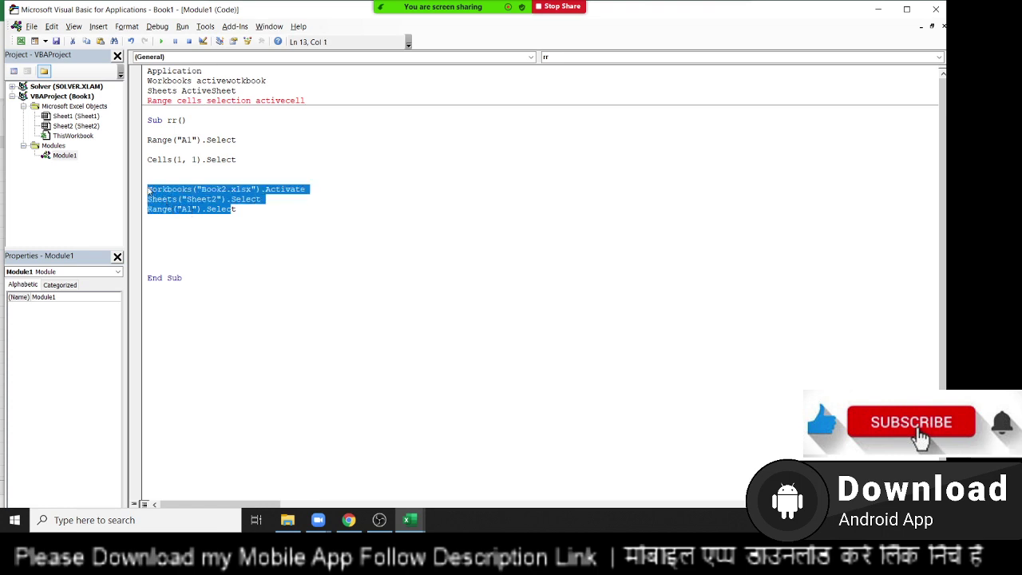
pyautogui.click(238, 217)
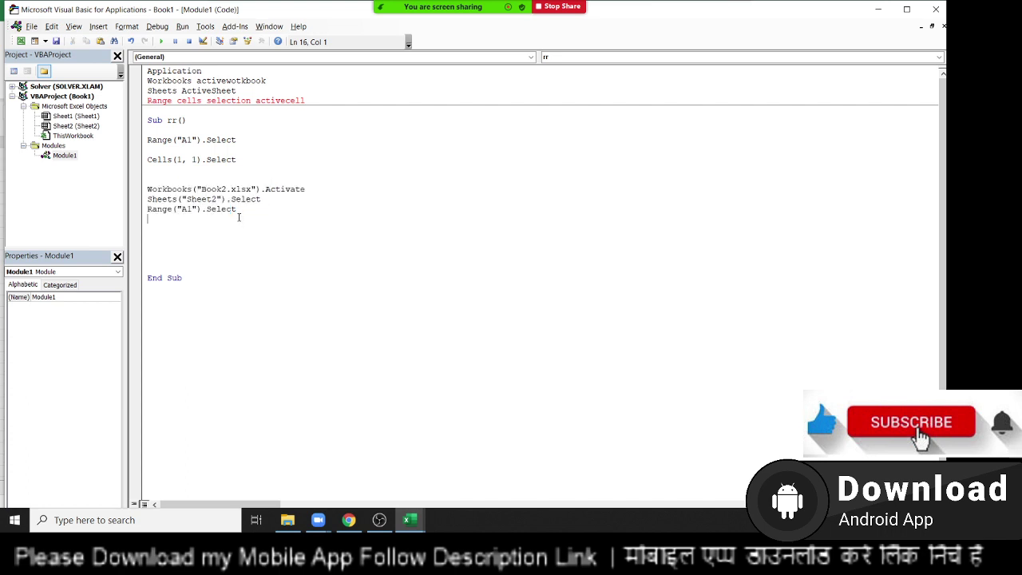
pyautogui.moveTo(238, 216)
pyautogui.mouseDown()
pyautogui.moveTo(132, 190)
pyautogui.moveTo(140, 209)
pyautogui.mouseUp()
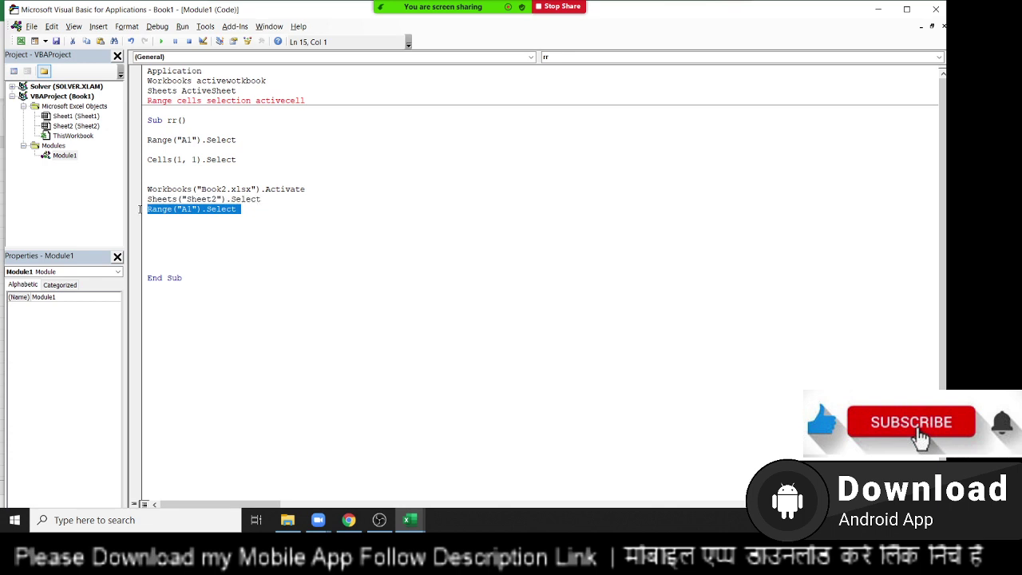
# Step: On Sheet1, select C2:I13, then C2 alone, then D4:J14, and return to the code
pyautogui.hotkey('alt', 'F11')
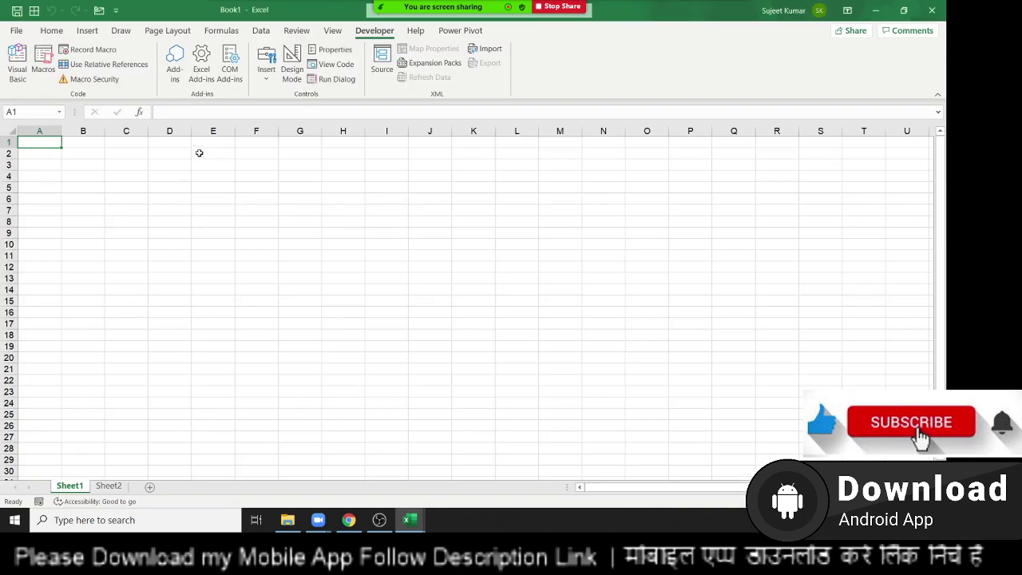
pyautogui.moveTo(126, 153); pyautogui.dragTo(391, 279)
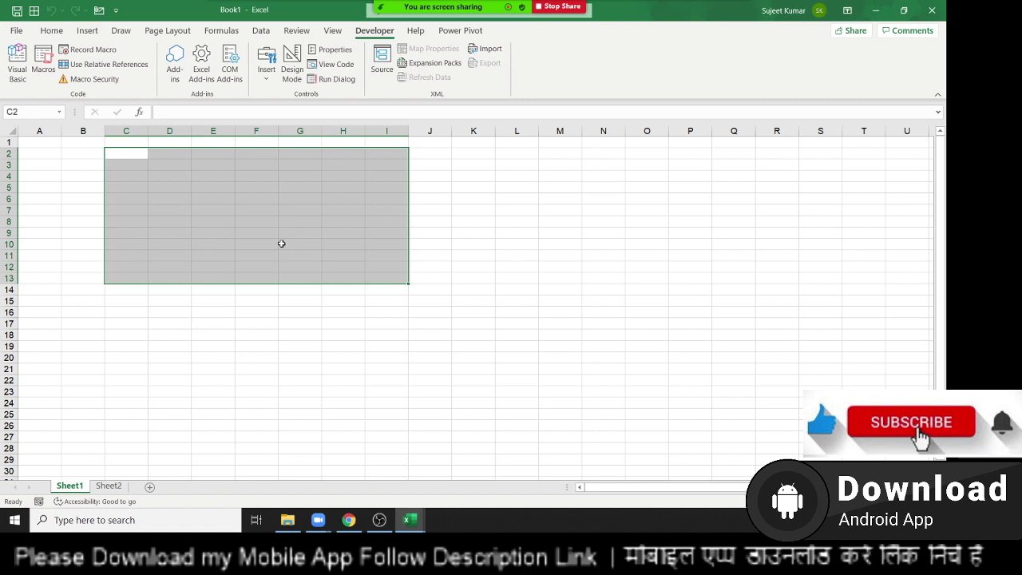
pyautogui.click(113, 154)
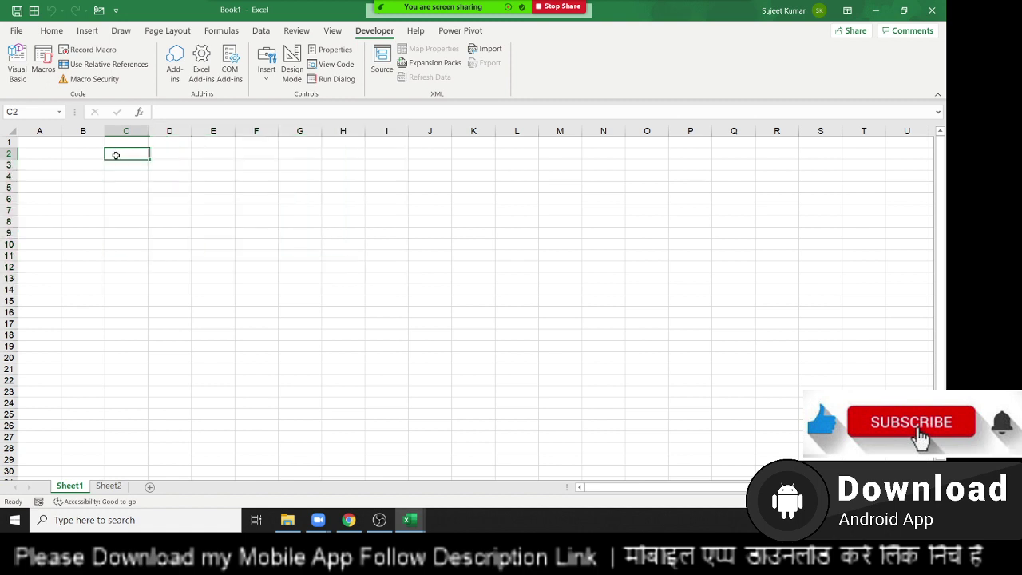
pyautogui.click(23, 111)
pyautogui.moveTo(155, 176); pyautogui.dragTo(438, 288)
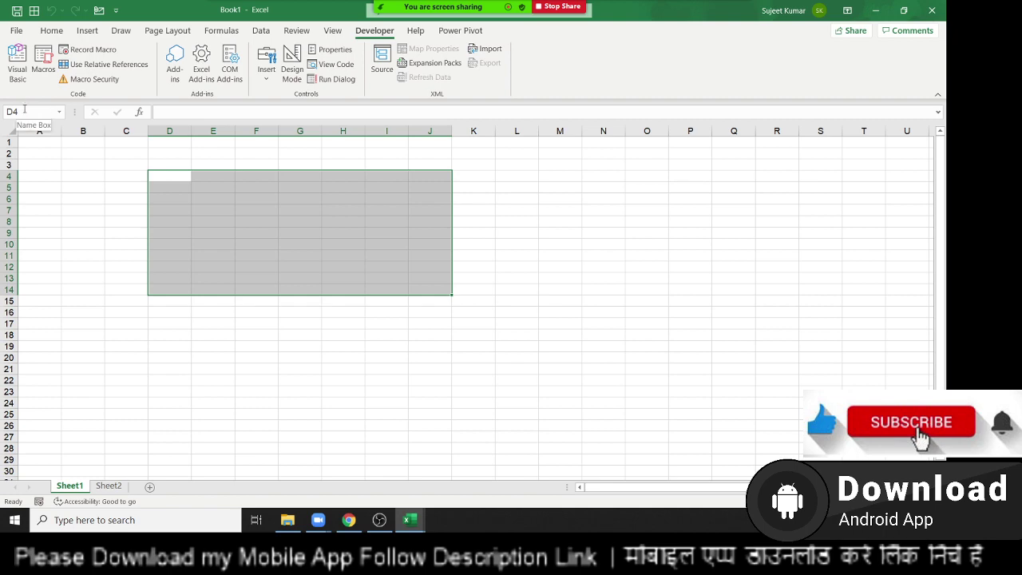
pyautogui.hotkey('alt', 'F11')
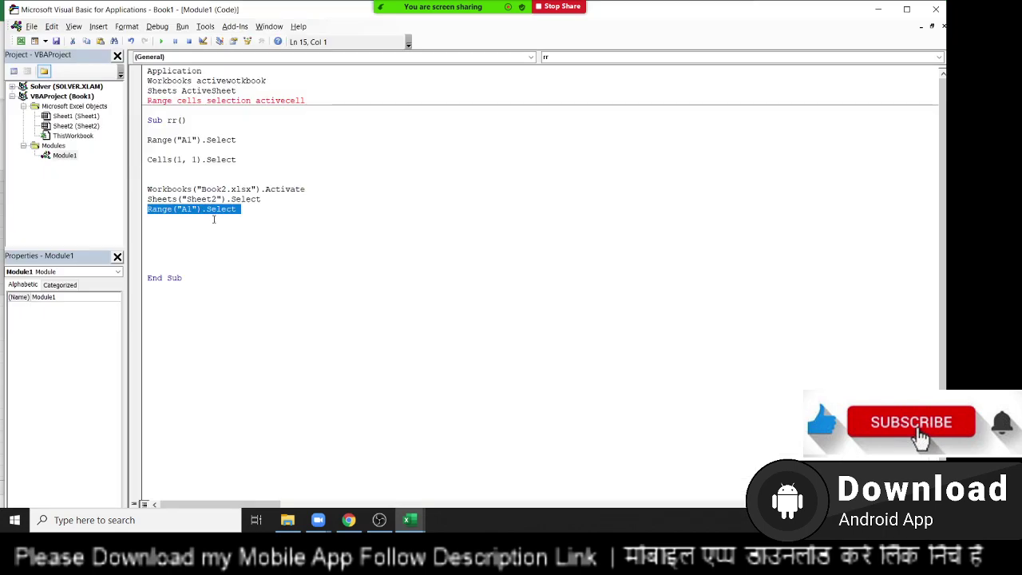
pyautogui.click(216, 233)
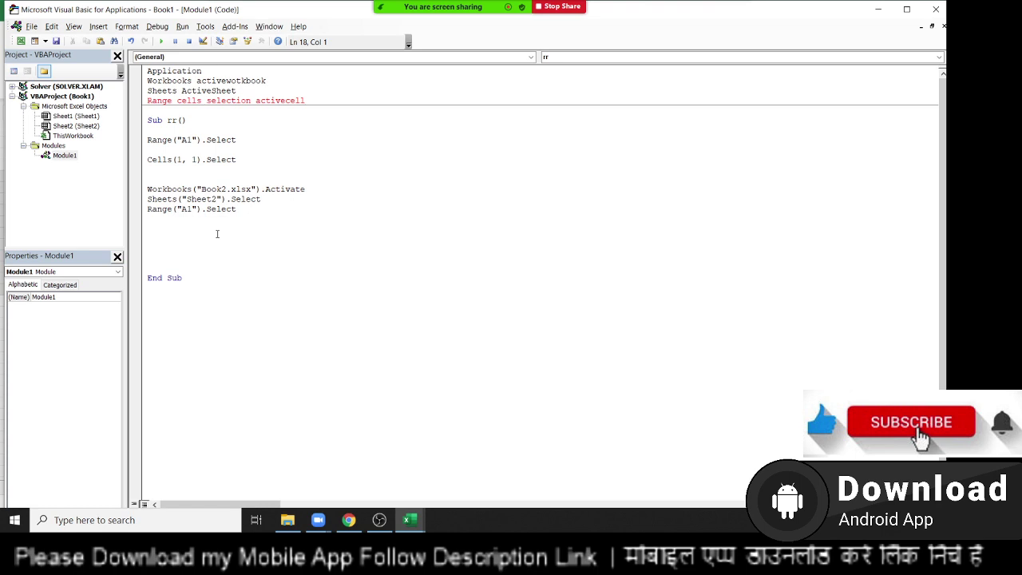
pyautogui.click(134, 190)
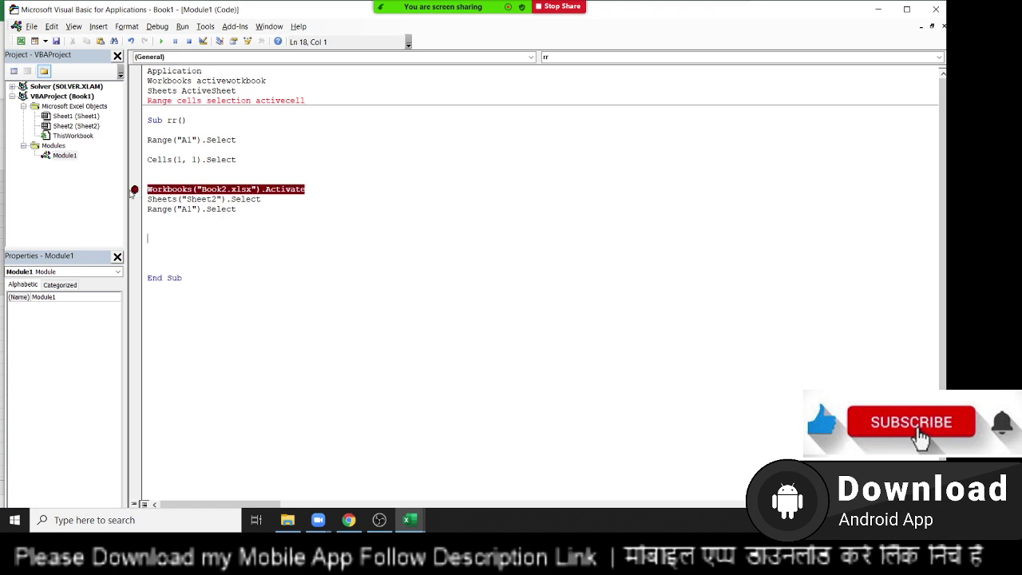
pyautogui.click(133, 191)
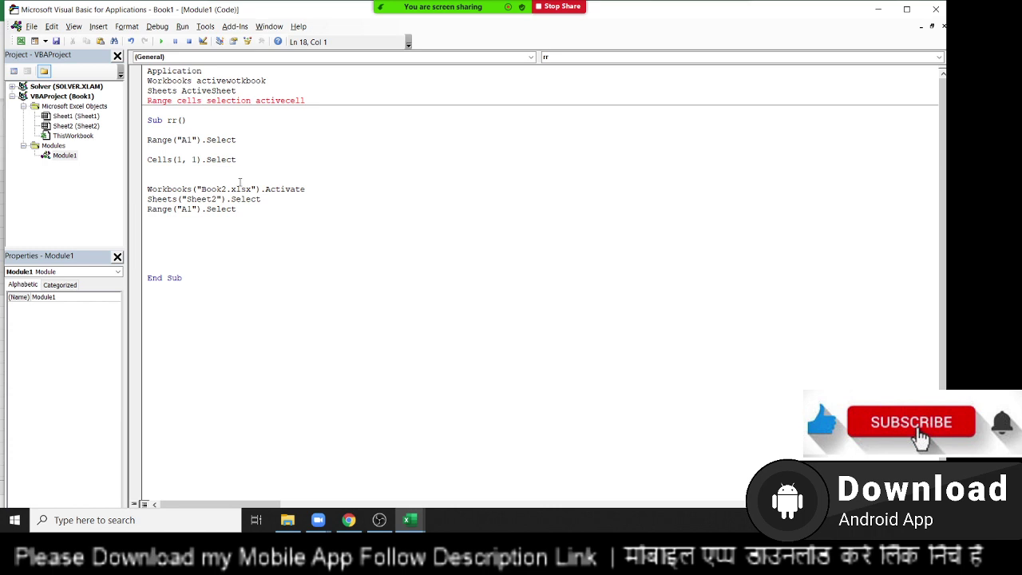
pyautogui.moveTo(265, 189); pyautogui.dragTo(146, 189)
pyautogui.click(308, 191)
pyautogui.moveTo(305, 189); pyautogui.dragTo(192, 192)
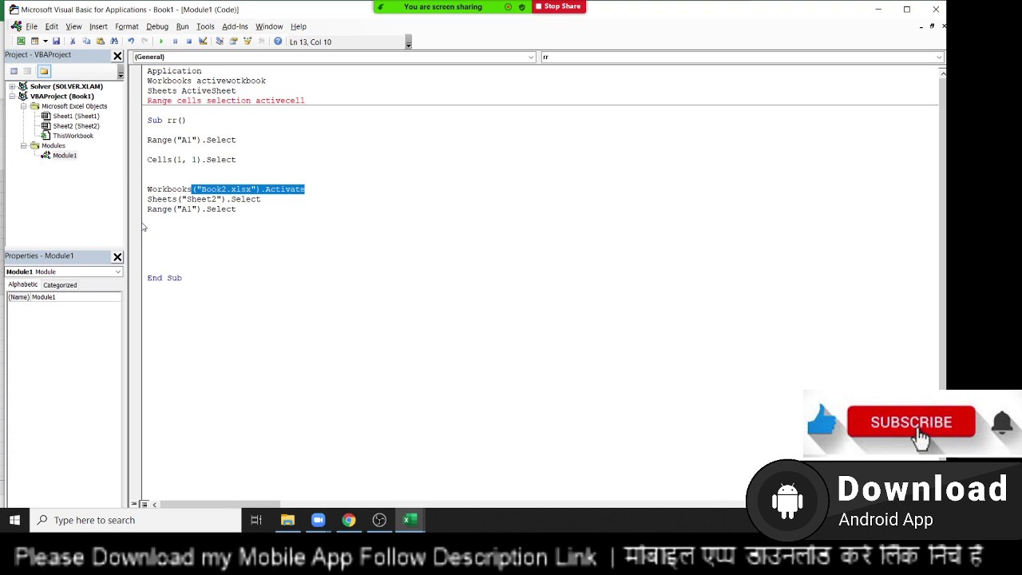
pyautogui.write('.')
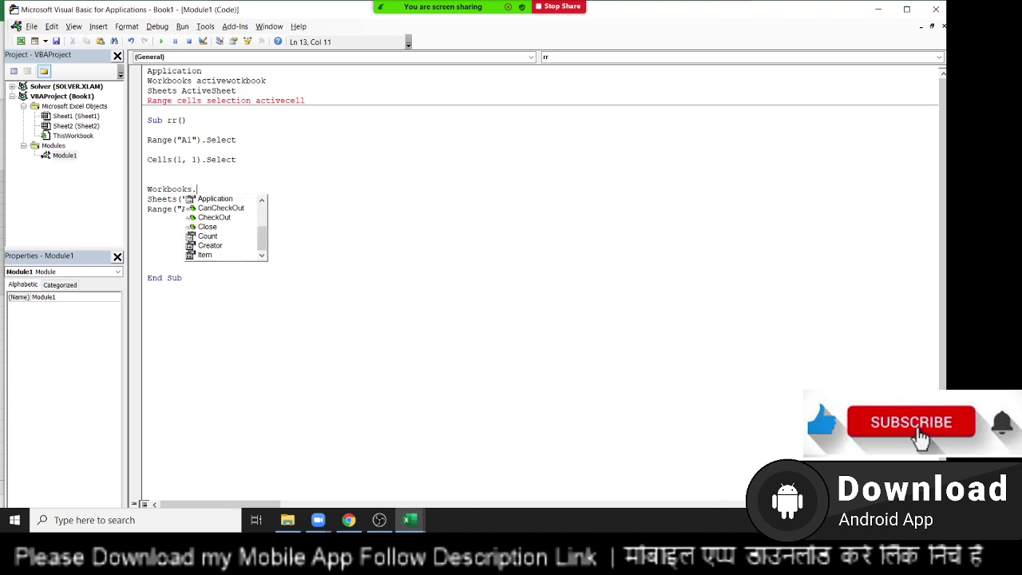
pyautogui.write('op')
pyautogui.press('Tab')
pyautogui.write('pa')
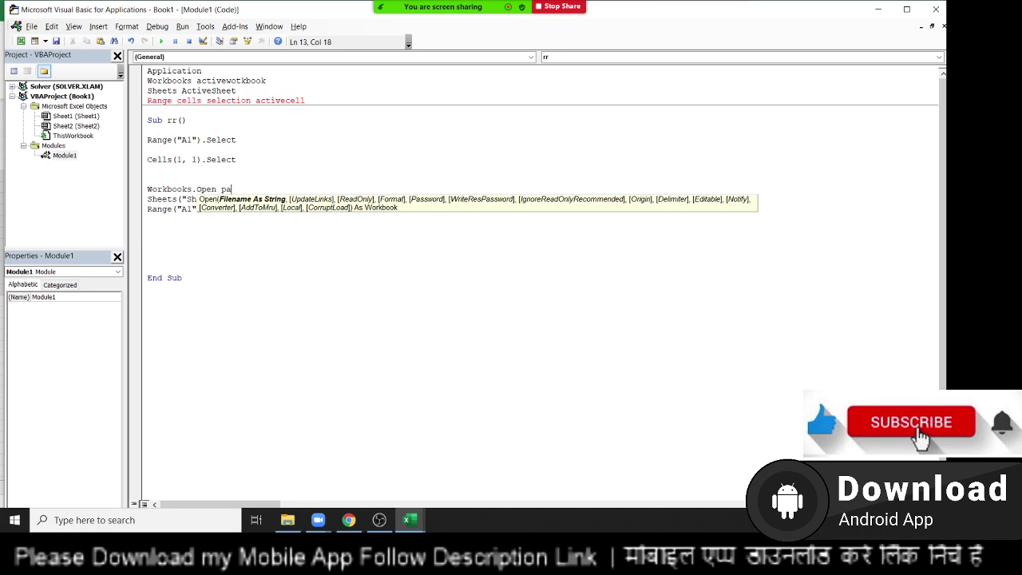
pyautogui.write('th')
pyautogui.press('Escape')
pyautogui.hotkey('shift', 'Up')
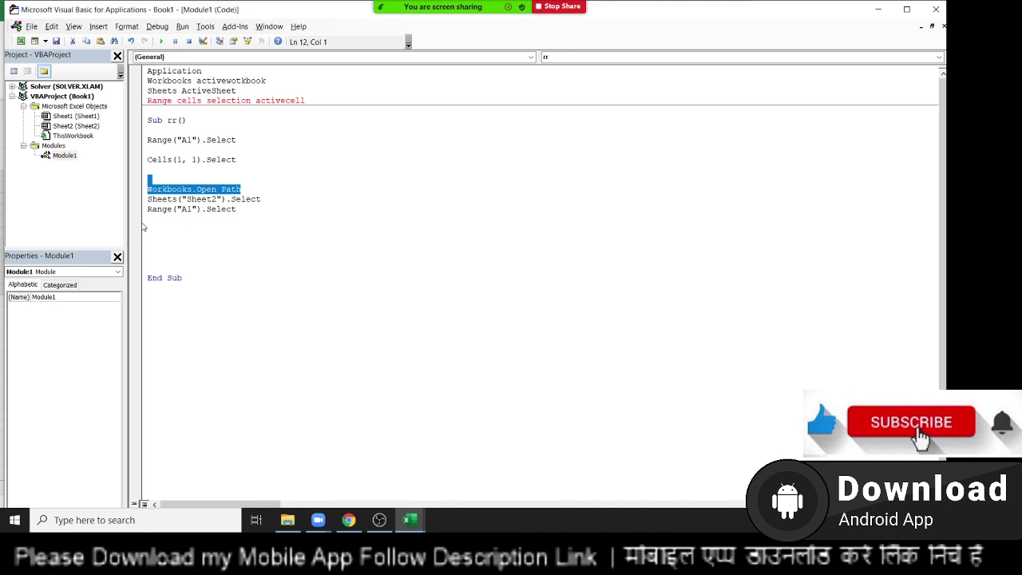
pyautogui.click(144, 226)
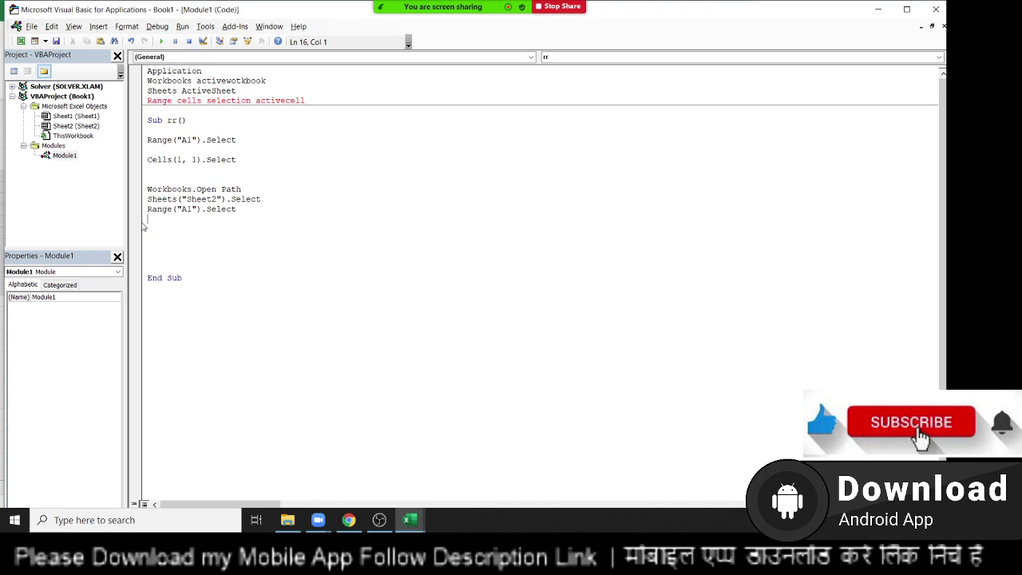
pyautogui.hotkey('ctrl', 'z')
pyautogui.hotkey('ctrl', 'z')
pyautogui.hotkey('ctrl', 'z')
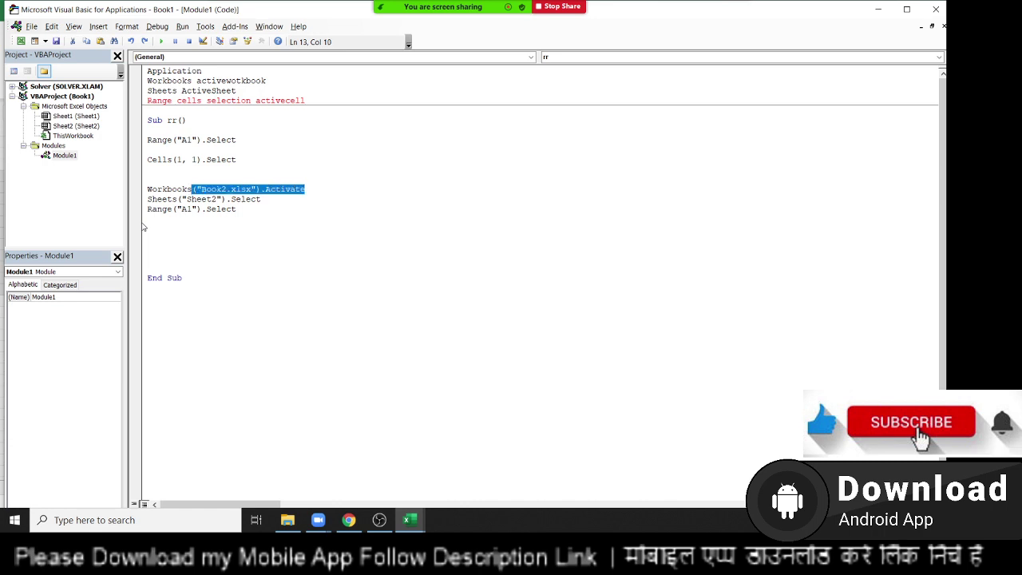
pyautogui.press('Up')
pyautogui.press('Up')
pyautogui.press('Up')
pyautogui.press('Up')
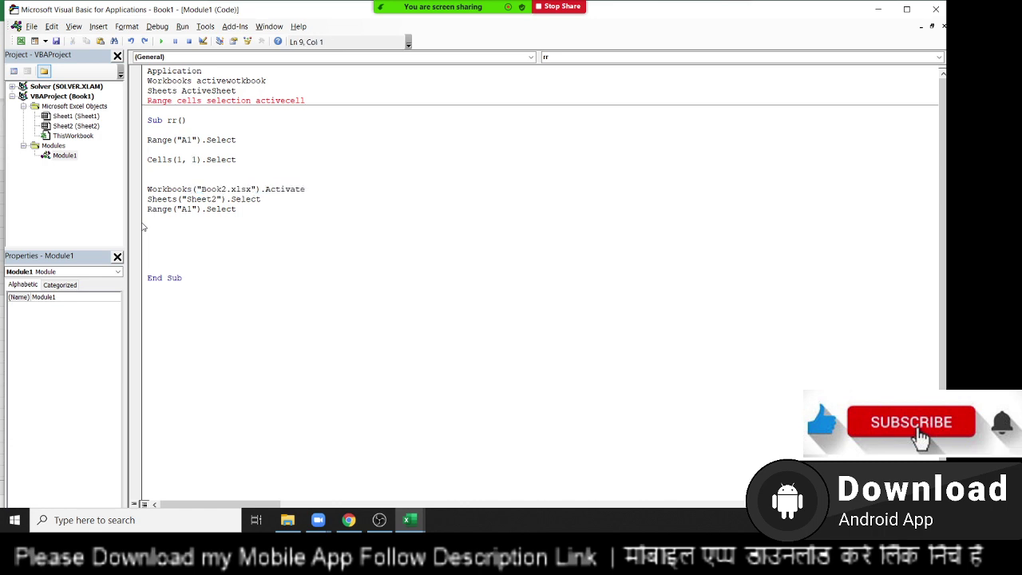
# Step: Insert a blank line between Cells(1, 1).Select and the Book2.xlsx activation line
pyautogui.press('Down')
pyautogui.press('Right')
pyautogui.press('Right')
pyautogui.press('Right')
pyautogui.press('Up')
pyautogui.press('Down')
pyautogui.hotkey('shift', 'End')
pyautogui.press('Home')
pyautogui.press('Up')
pyautogui.press('Up')
pyautogui.hotkey('shift', 'End')
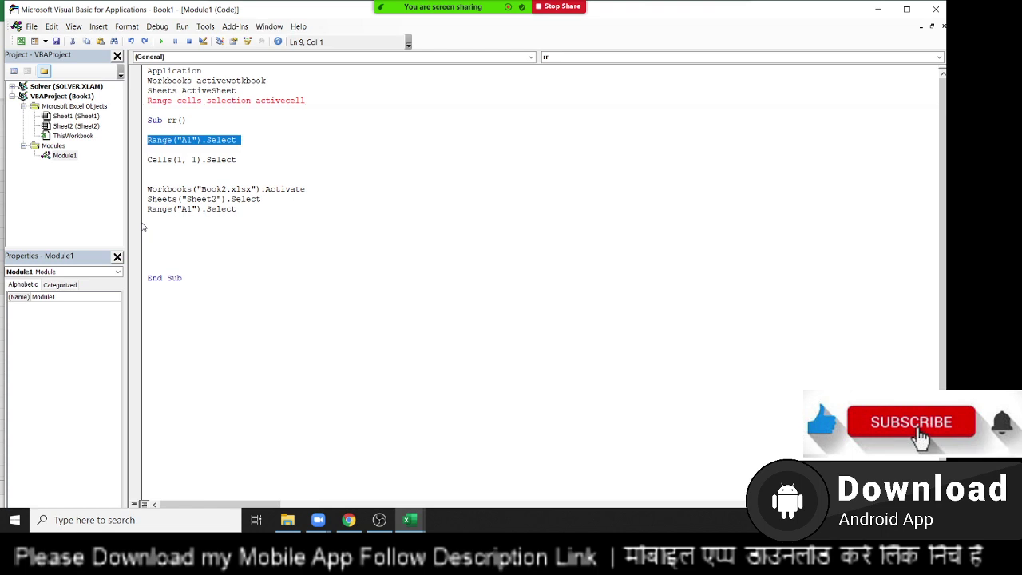
pyautogui.press('Home')
pyautogui.press('Down')
pyautogui.press('Down')
pyautogui.hotkey('shift', 'Down')
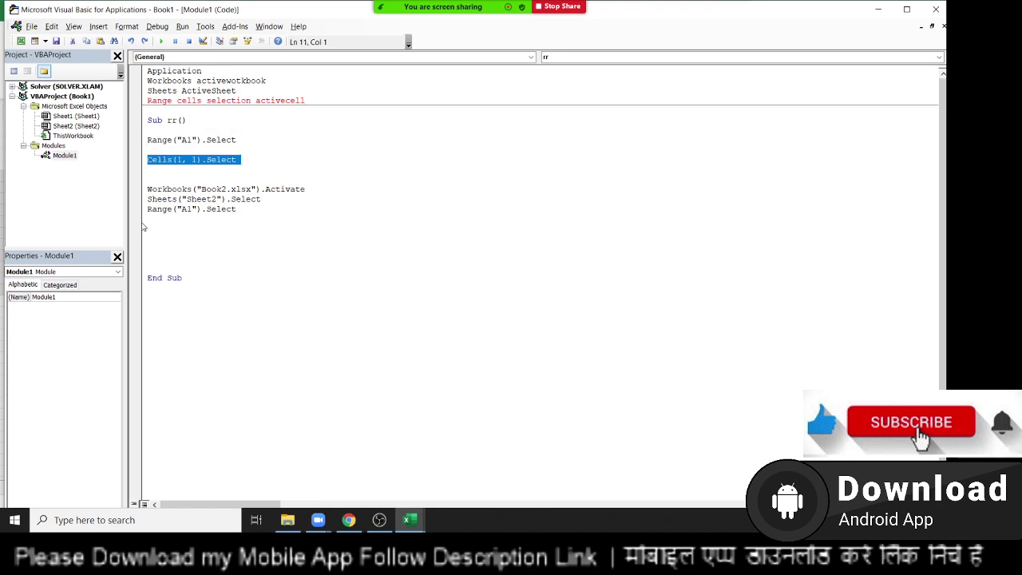
pyautogui.press('Right')
pyautogui.press('Return')
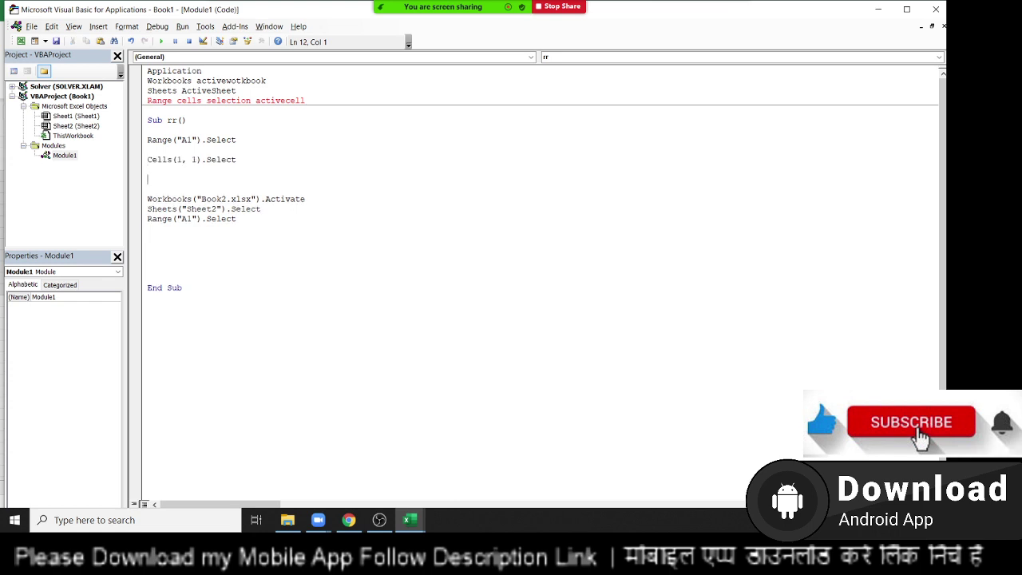
# Step: Type Selection on the new line and compare with a cell block selected on the sheet
pyautogui.write('select')
pyautogui.write('ion')
pyautogui.hotkey('alt', 'F11')
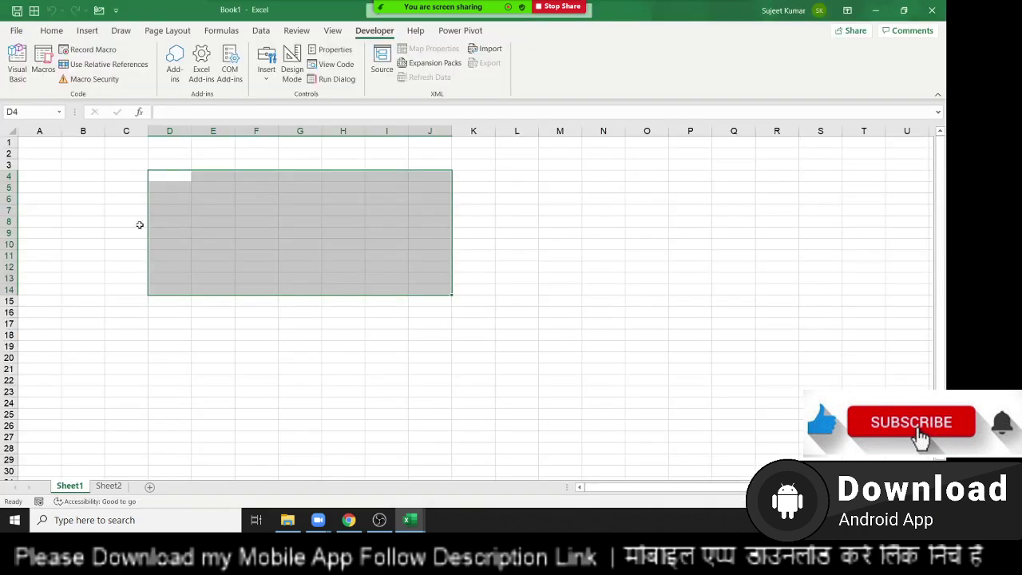
pyautogui.moveTo(77, 230); pyautogui.dragTo(64, 217)
pyautogui.hotkey('alt', 'F11')
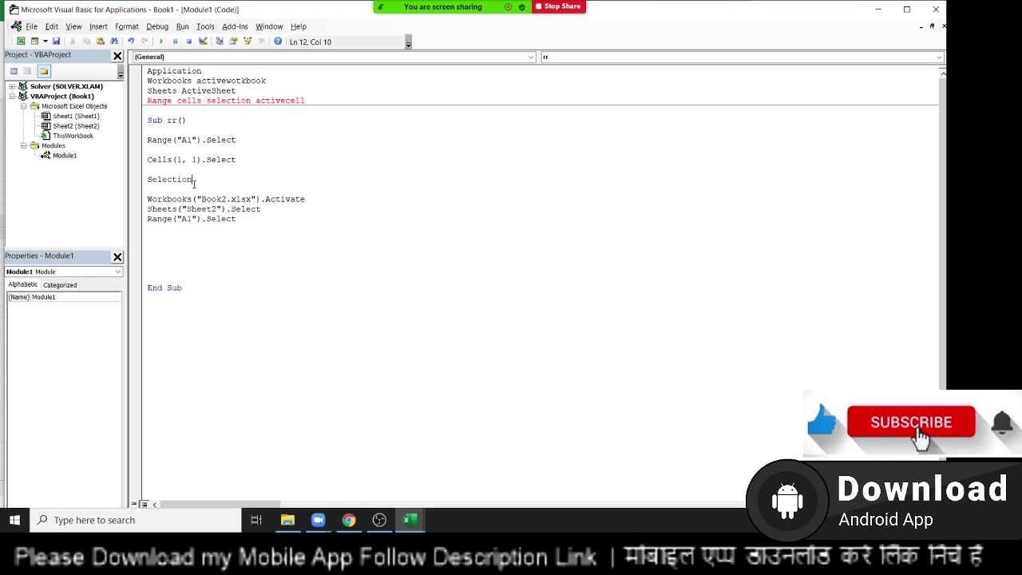
pyautogui.moveTo(193, 181)
pyautogui.mouseDown()
pyautogui.moveTo(146, 181)
pyautogui.moveTo(264, 251)
pyautogui.moveTo(435, 289)
pyautogui.mouseUp()
# Step: In Excel, browse the formatting commands and select cell D4, then return to the code
pyautogui.hotkey('alt', 'F11')
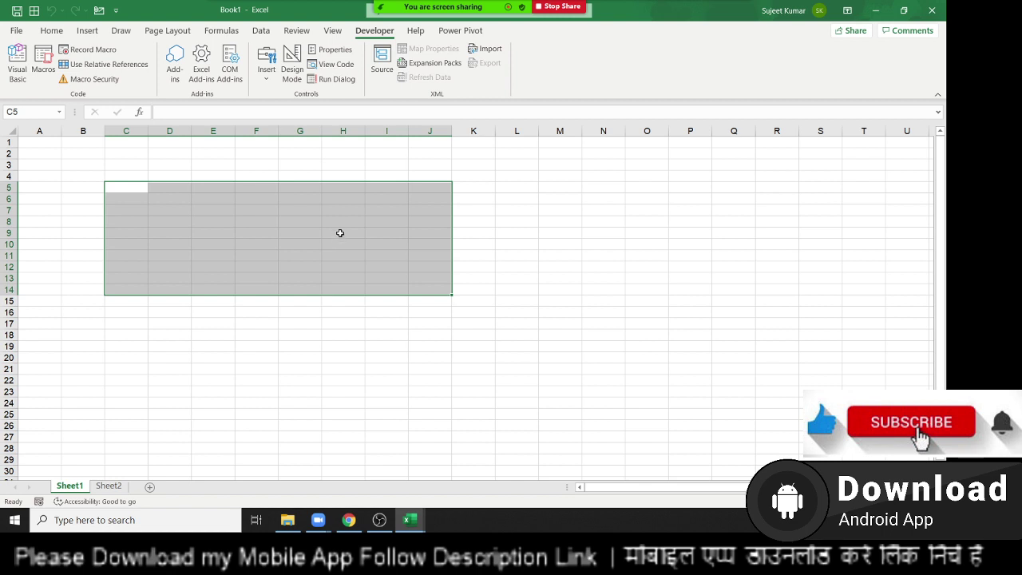
pyautogui.click(51, 30)
pyautogui.click(586, 63)
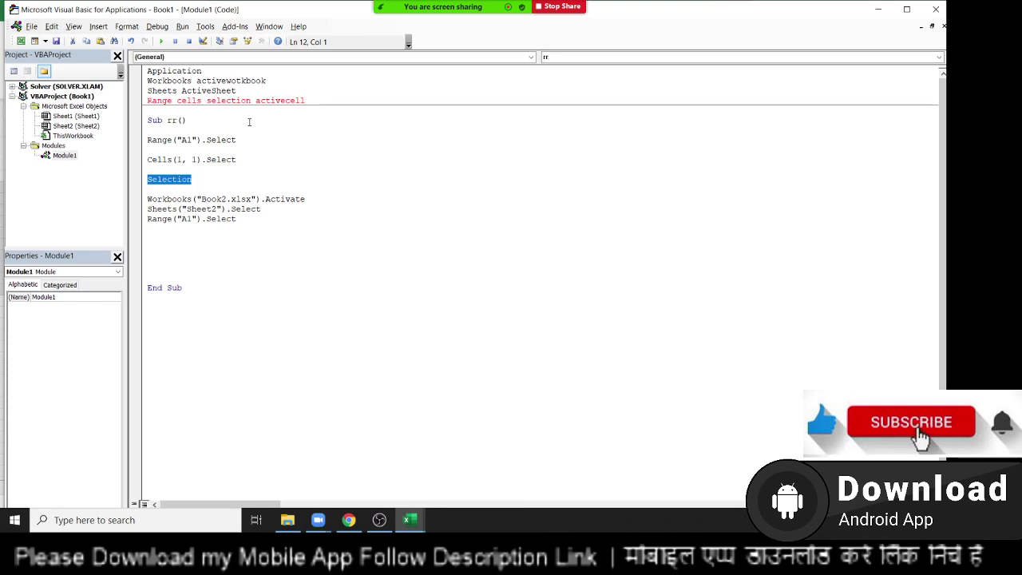
pyautogui.hotkey('alt', 'F11')
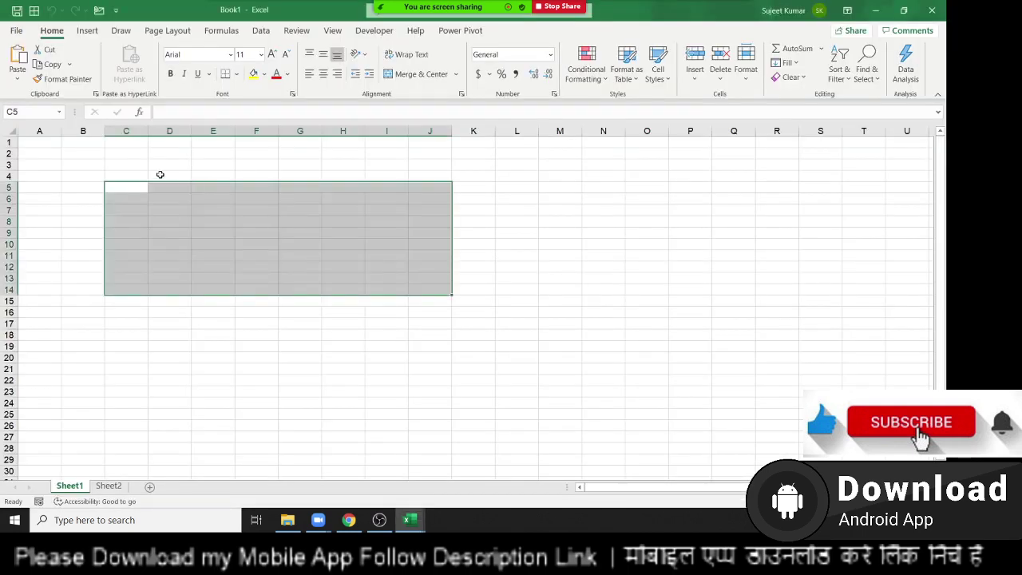
pyautogui.click(158, 173)
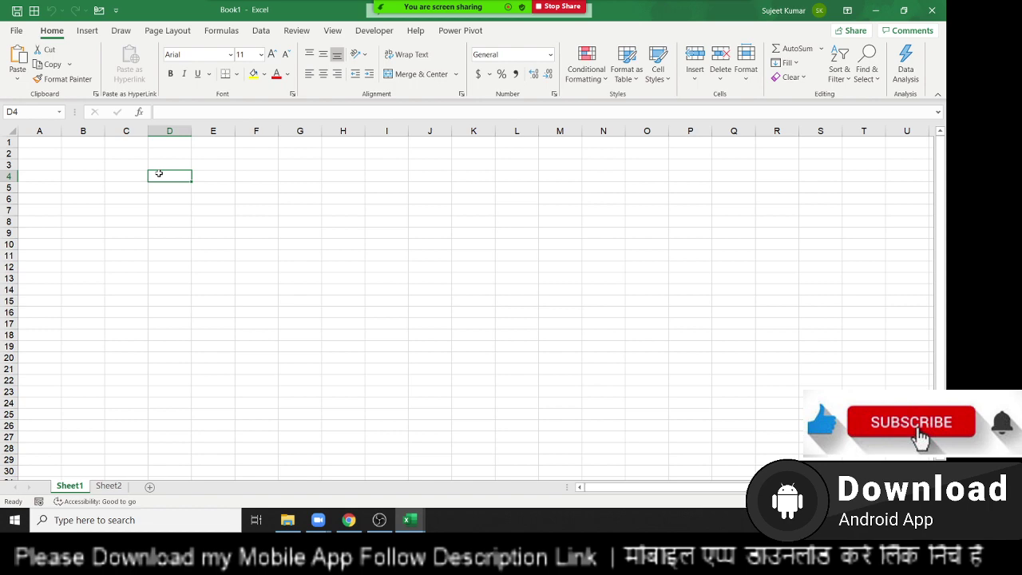
pyautogui.hotkey('alt', 'F11')
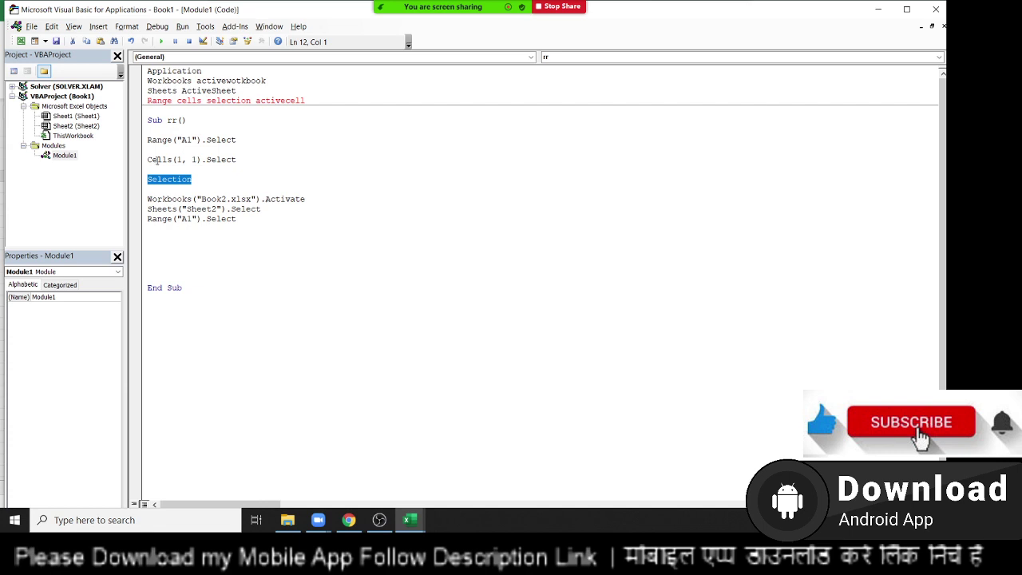
# Step: Start a new line near the end of the macro, then select cell A1 in Excel
pyautogui.click(159, 242)
pyautogui.click(151, 245)
pyautogui.hotkey('alt', 'F11')
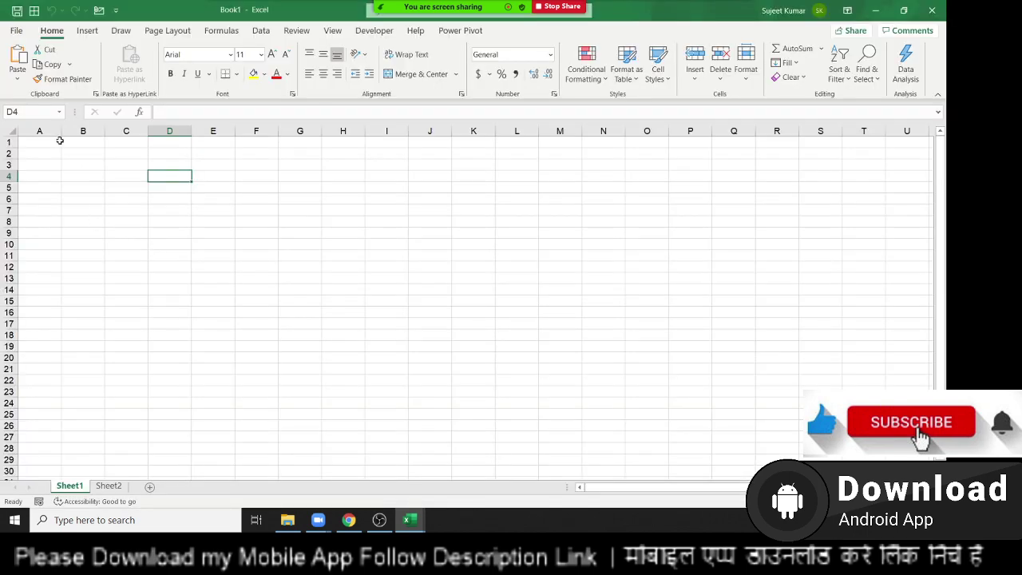
pyautogui.click(48, 141)
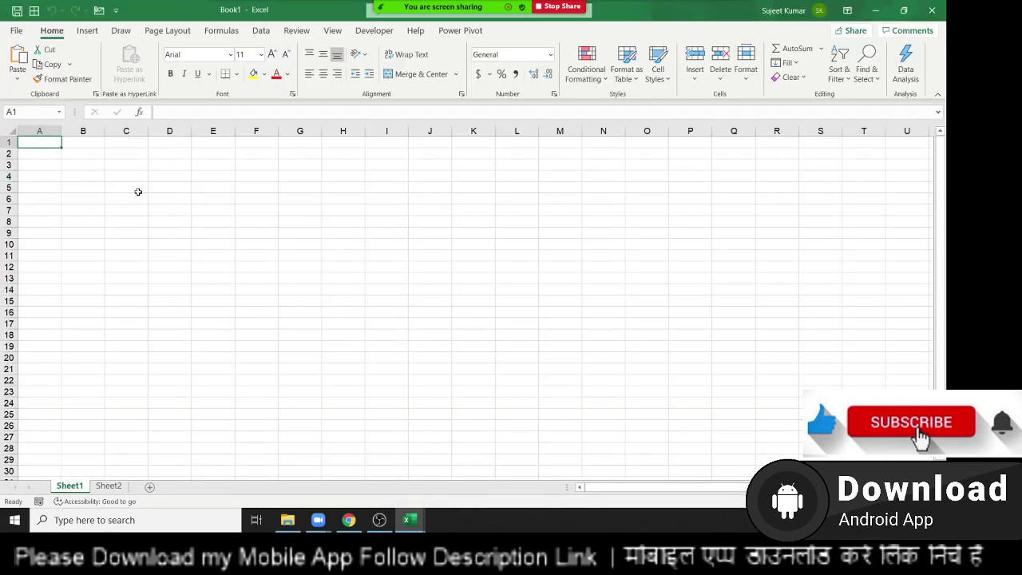
# Step: Write the line Range("A1").Value = "Name" at the end of Sub rr
pyautogui.hotkey('alt', 'F11')
pyautogui.write('r')
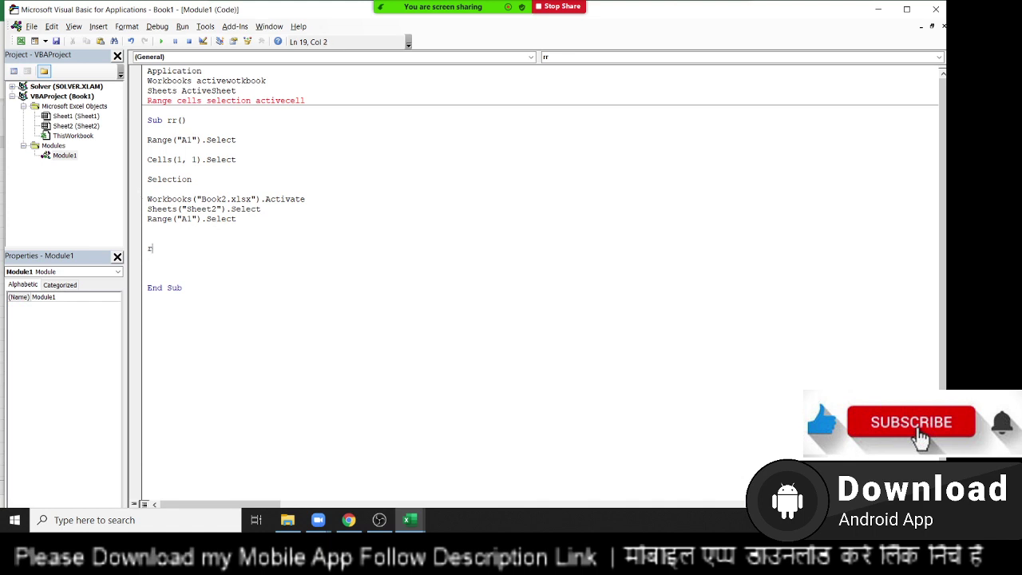
pyautogui.write('ange(')
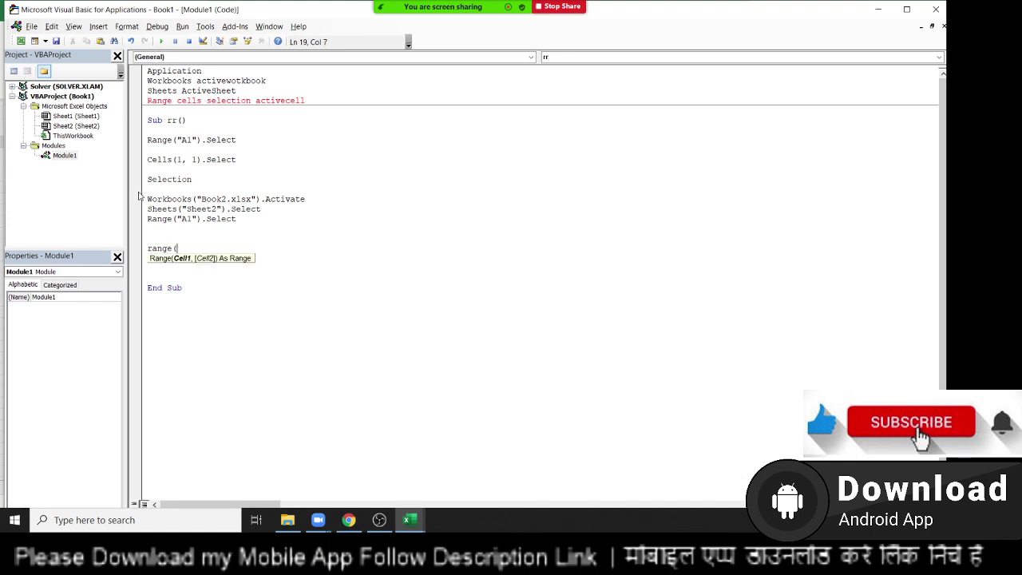
pyautogui.write('"A1"')
pyautogui.write(').')
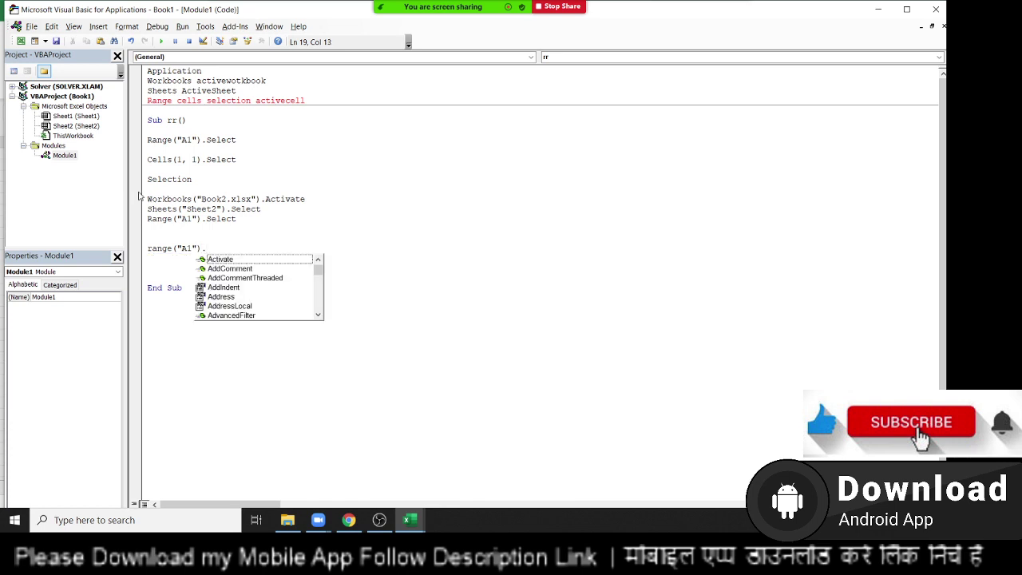
pyautogui.write('name')
pyautogui.press('Escape')
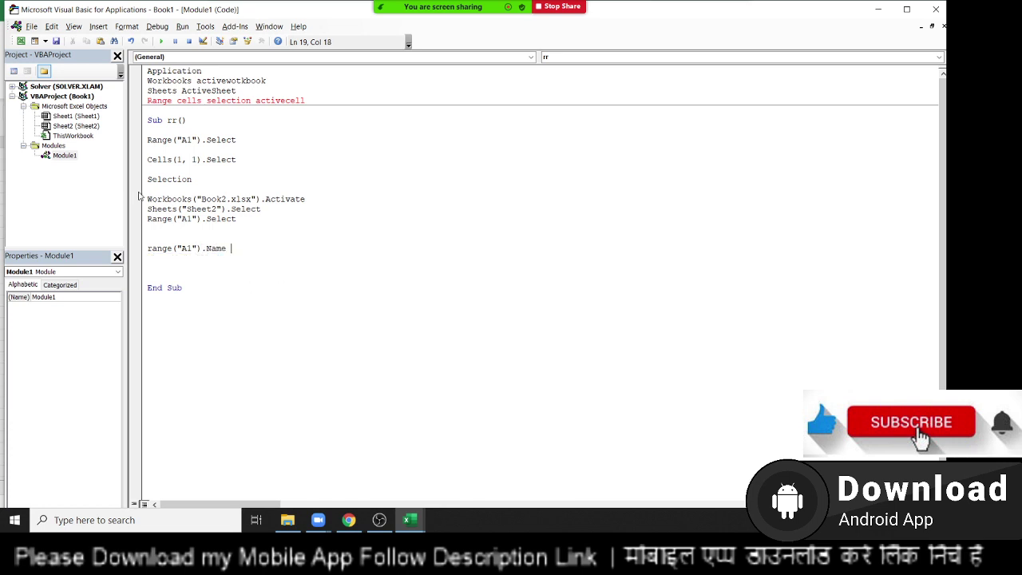
pyautogui.press('BackSpace')
pyautogui.press('BackSpace')
pyautogui.press('BackSpace')
pyautogui.press('BackSpace')
pyautogui.press('BackSpace')
pyautogui.write('")')
pyautogui.write('.Value ')
pyautogui.write('= "Name')
pyautogui.write('"')
pyautogui.press('Return')
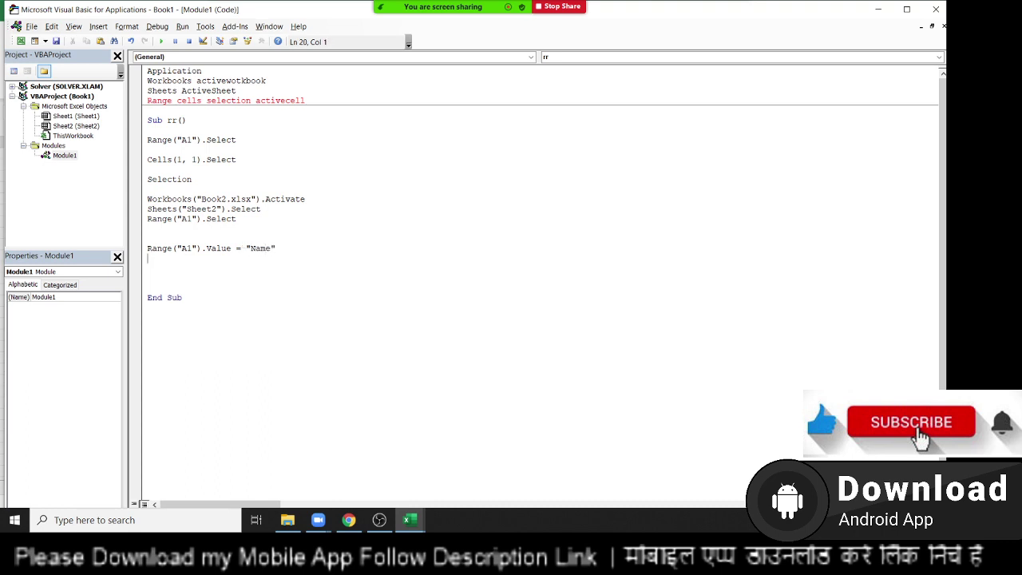
pyautogui.click(146, 248)
# Step: Compare with Sheet1 by selecting C6, A1, C11 and A1 again, then return to the code
pyautogui.hotkey('alt', 'F11')
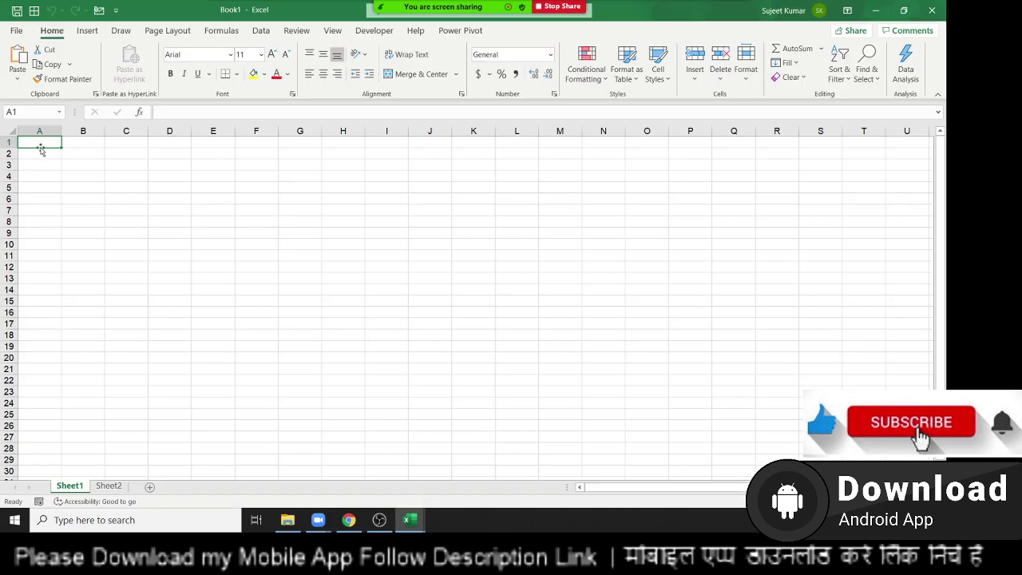
pyautogui.click(118, 197)
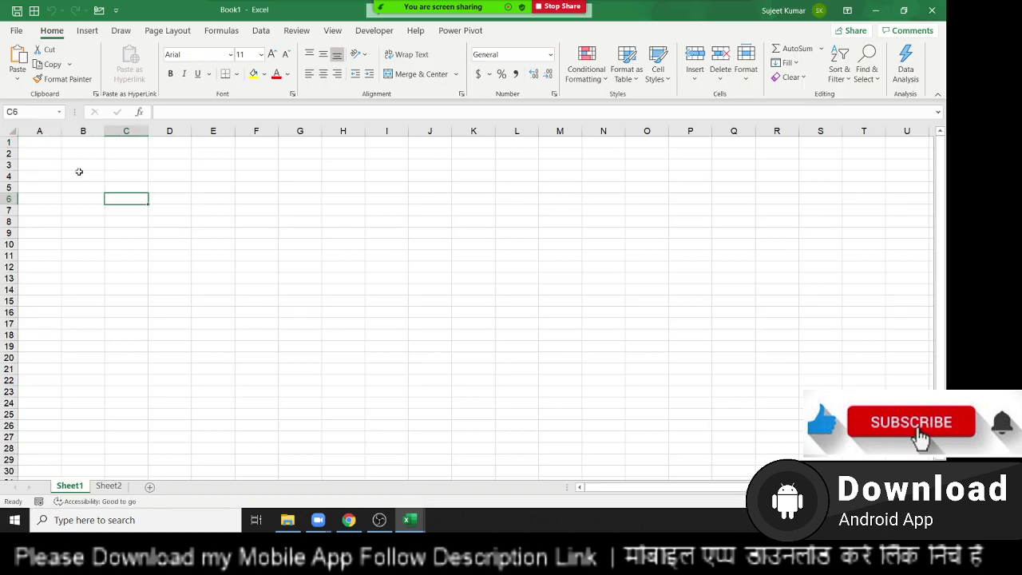
pyautogui.click(50, 142)
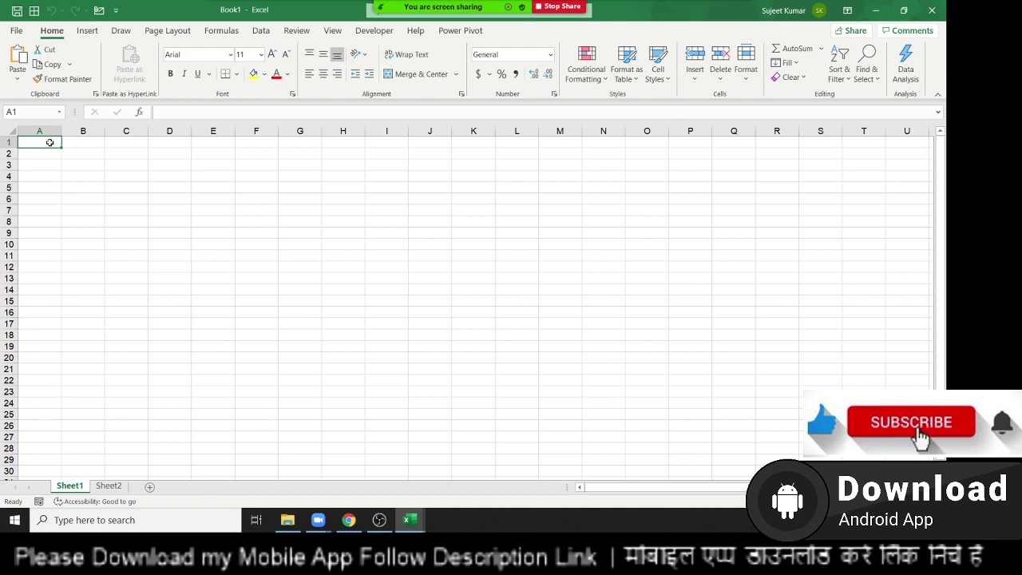
pyautogui.click(130, 251)
pyautogui.hotkey('alt', 'F11')
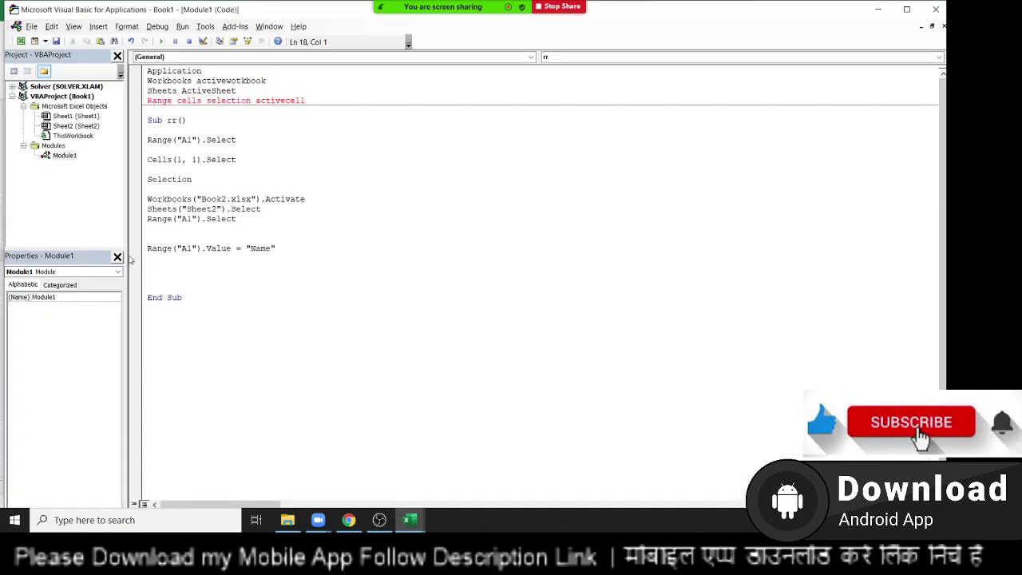
pyautogui.click(144, 248)
pyautogui.hotkey('alt', 'F11')
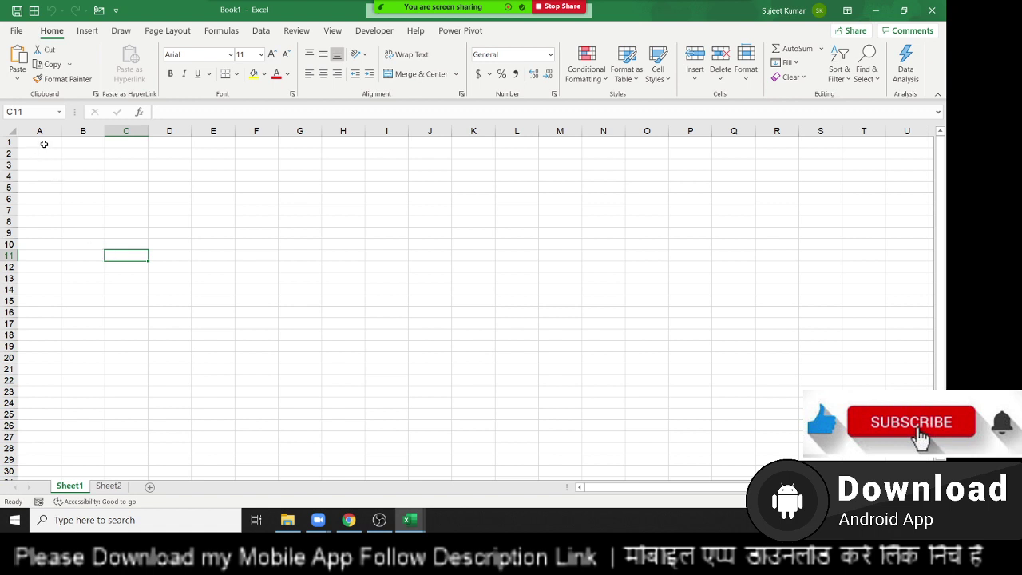
pyautogui.click(44, 144)
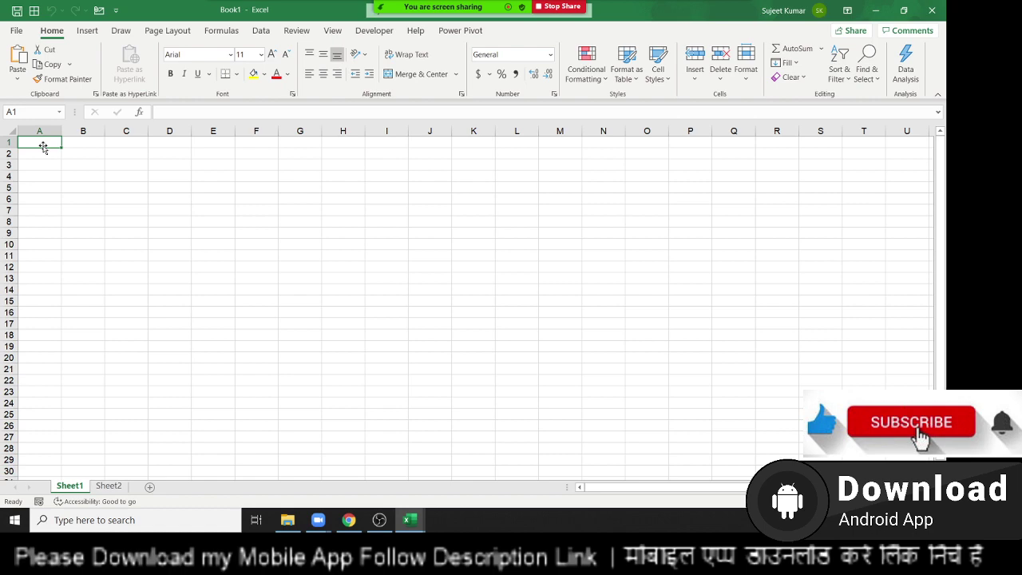
pyautogui.hotkey('alt', 'F11')
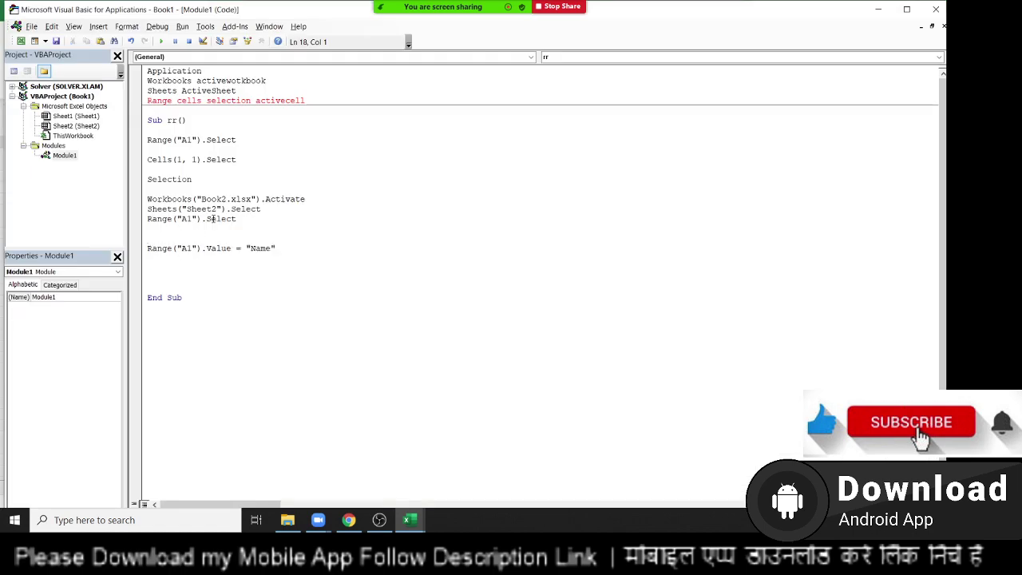
# Step: Add a Range("A1").Select line above the Value line and remove the extra blank line
pyautogui.write('range')
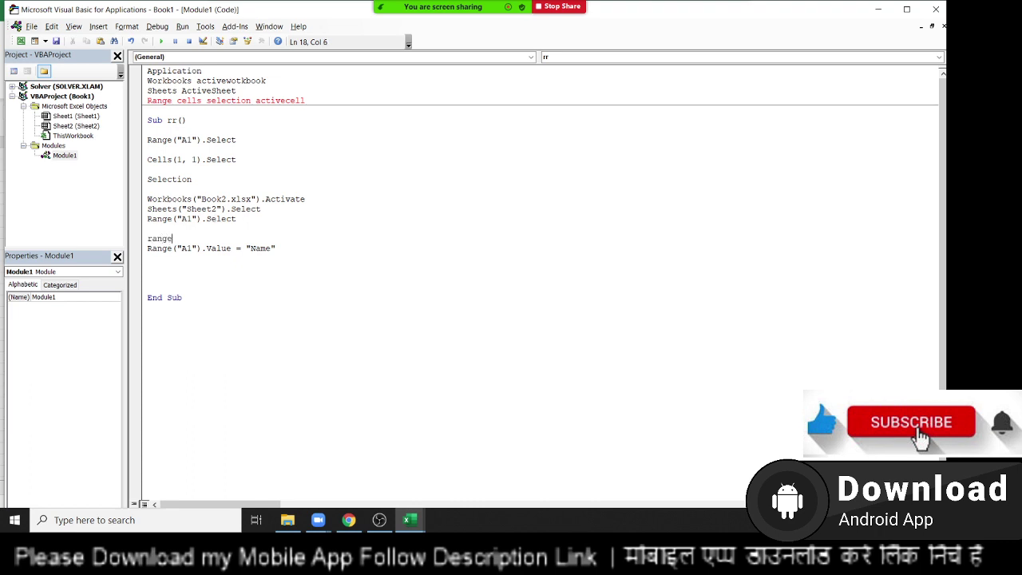
pyautogui.write('*')
pyautogui.press('BackSpace')
pyautogui.write('(')
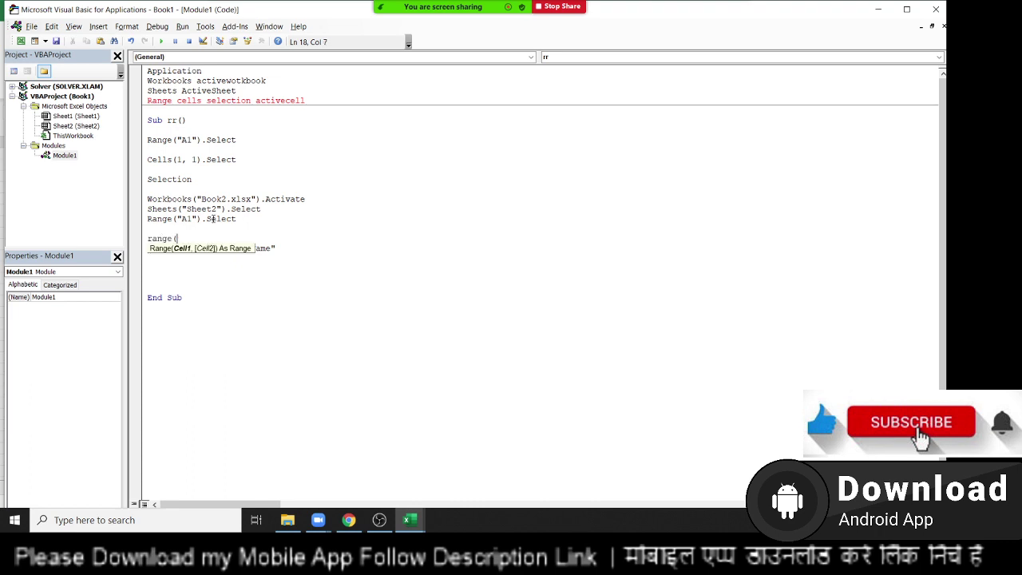
pyautogui.write('"A1"')
pyautogui.write(').se')
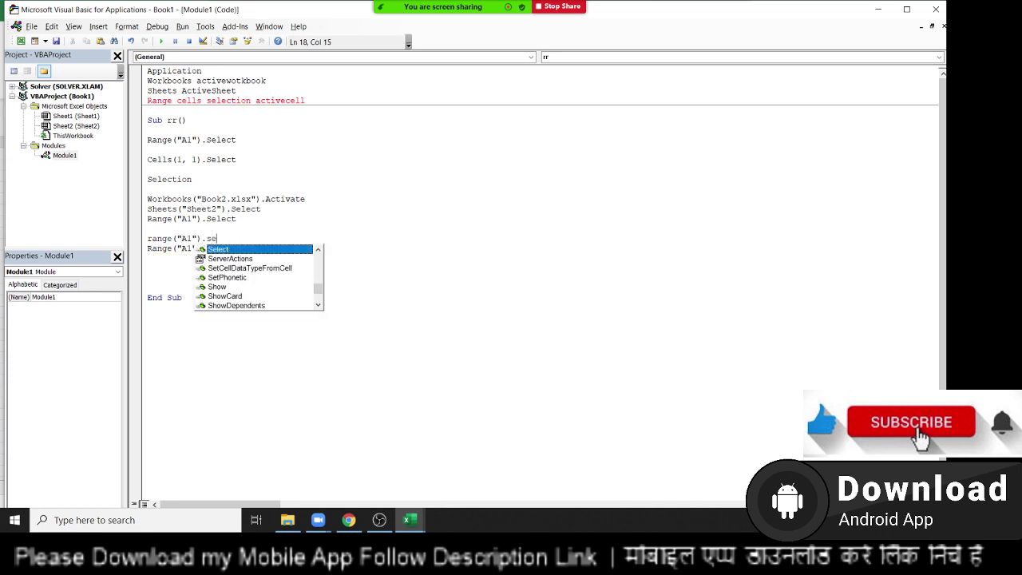
pyautogui.press('Return')
pyautogui.press('Delete')
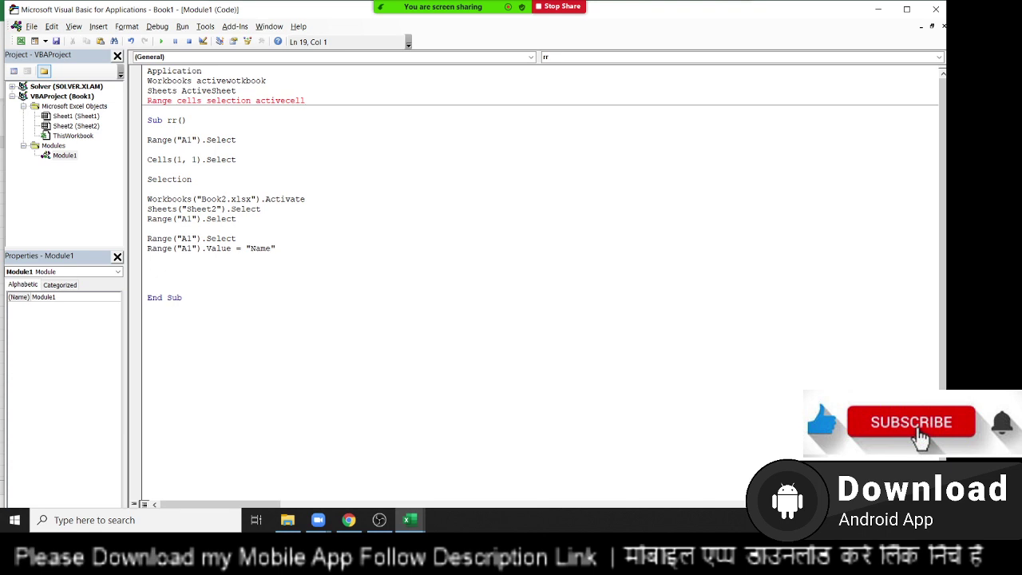
# Step: Replace Range("A1") on the Value line with ActiveCell, then with Selection
pyautogui.hotkey('shift', 'Right')
pyautogui.hotkey('shift', 'Right')
pyautogui.hotkey('shift', 'Right')
pyautogui.hotkey('shift', 'Right')
pyautogui.hotkey('shift', 'Right')
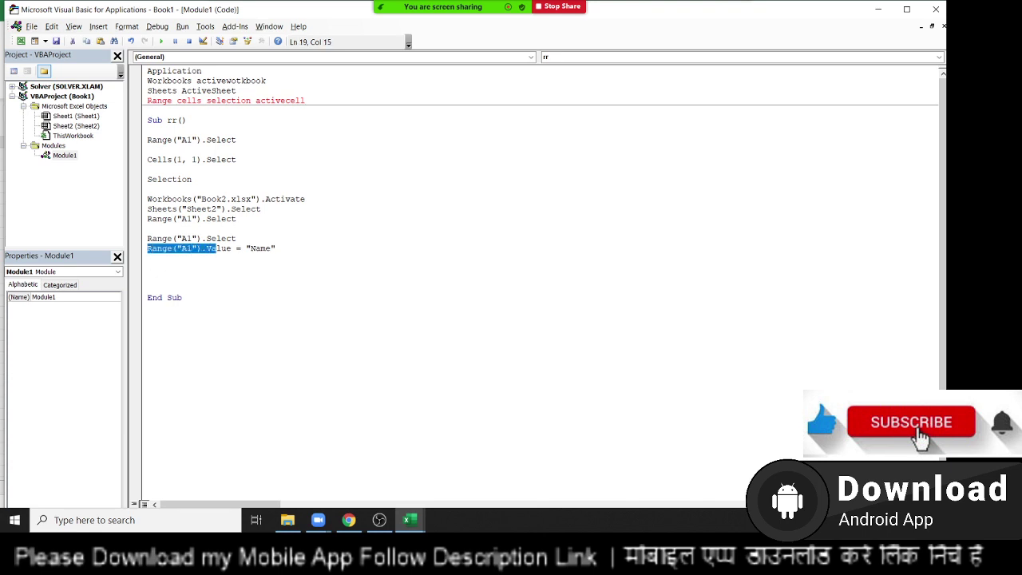
pyautogui.hotkey('shift', 'Right')
pyautogui.hotkey('shift', 'Right')
pyautogui.hotkey('shift', 'Right')
pyautogui.hotkey('shift', 'Left')
pyautogui.hotkey('shift', 'Left')
pyautogui.hotkey('shift', 'Left')
pyautogui.hotkey('shift', 'Left')
pyautogui.hotkey('shift', 'Left')
pyautogui.hotkey('shift', 'Left')
pyautogui.press('Delete')
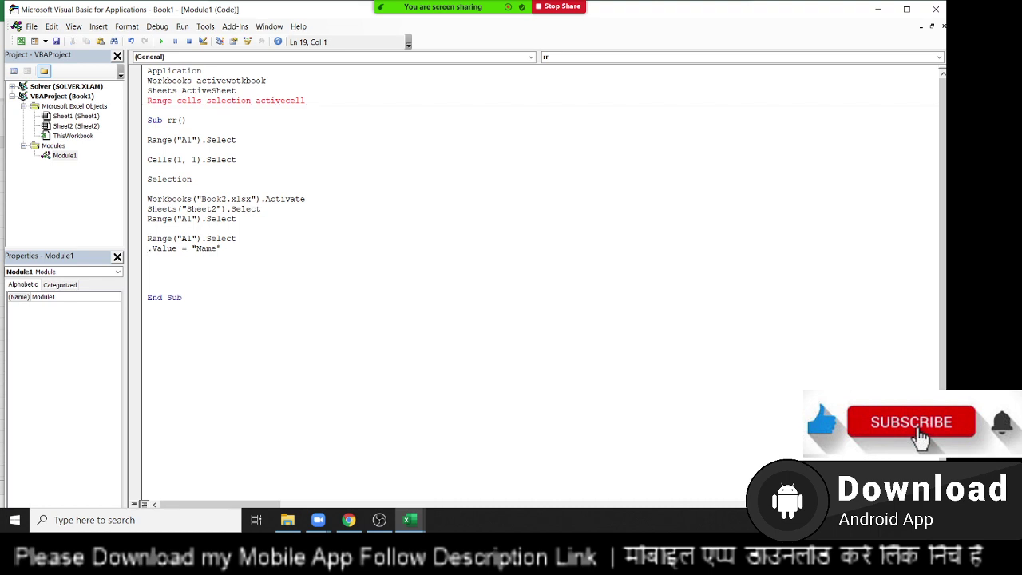
pyautogui.write('active')
pyautogui.write('cell')
pyautogui.press('Down')
pyautogui.hotkey('shift', 'Left')
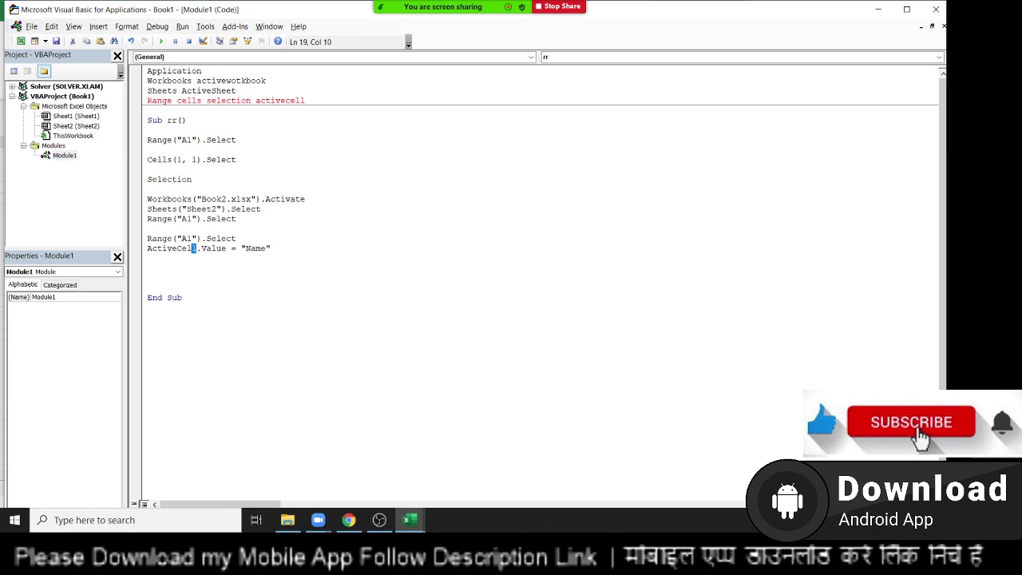
pyautogui.hotkey('shift', 'Left')
pyautogui.hotkey('shift', 'Left')
pyautogui.hotkey('shift', 'Left')
pyautogui.hotkey('shift', 'Left')
pyautogui.hotkey('shift', 'Left')
pyautogui.hotkey('shift', 'Left')
pyautogui.hotkey('shift', 'Left')
pyautogui.hotkey('shift', 'Left')
pyautogui.hotkey('shift', 'Left')
pyautogui.write('sele')
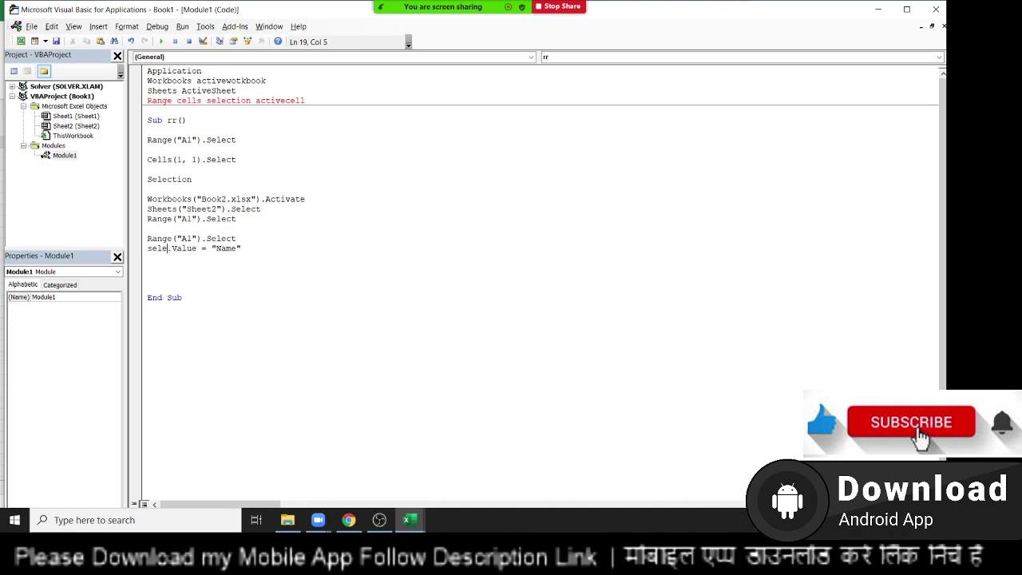
pyautogui.write('ction')
# Step: In Sheet1, select D10 and O10, then enter Name in cell A1
pyautogui.click(148, 258)
pyautogui.hotkey('alt', 'F11')
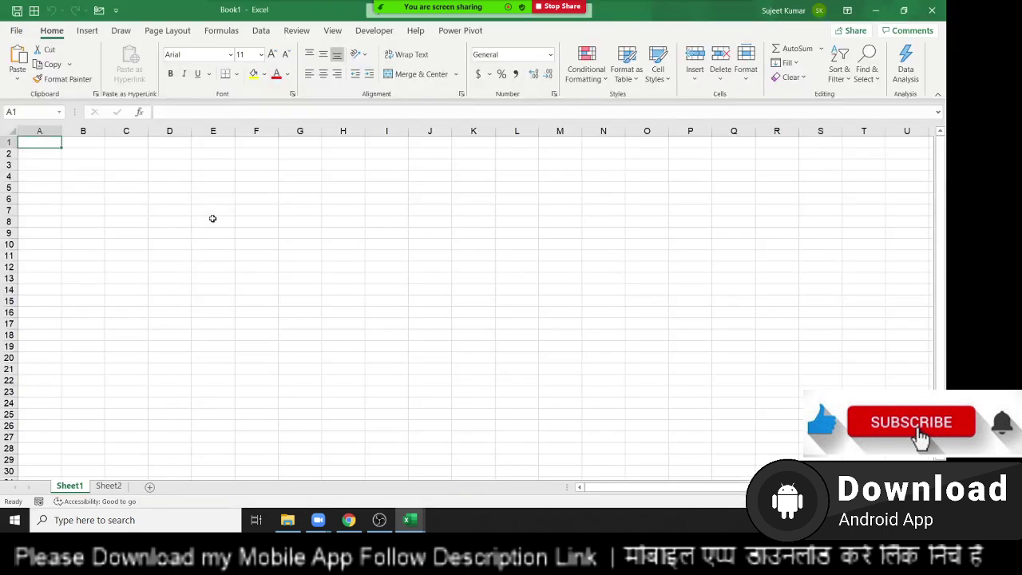
pyautogui.click(163, 244)
pyautogui.click(629, 246)
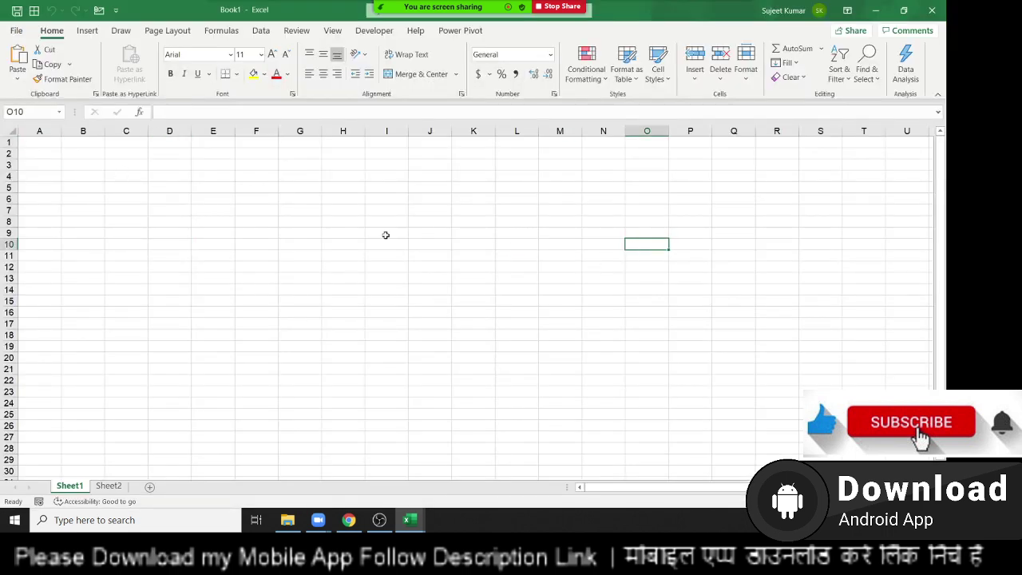
pyautogui.click(47, 144)
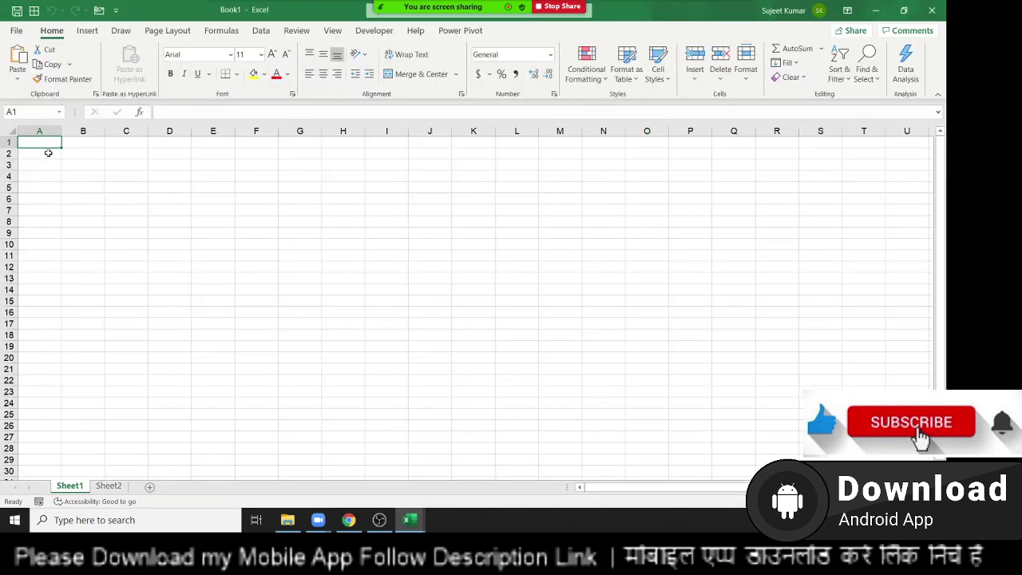
pyautogui.write('Name')
pyautogui.press('Return')
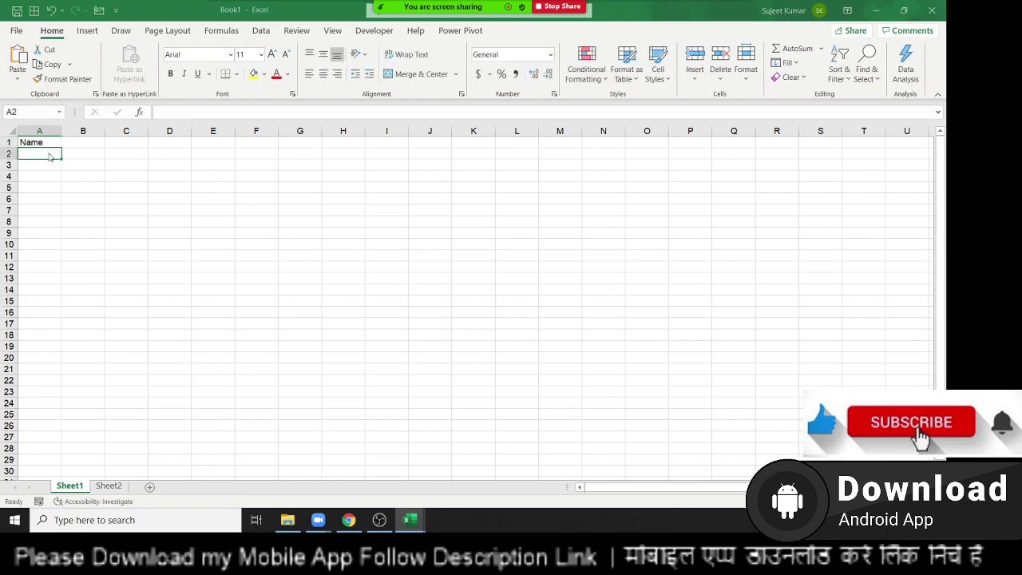
# Step: Change the macro's Selection.Value line to assign 15 instead of "Name"
pyautogui.hotkey('alt', 'F11')
pyautogui.doubleClick(243, 248)
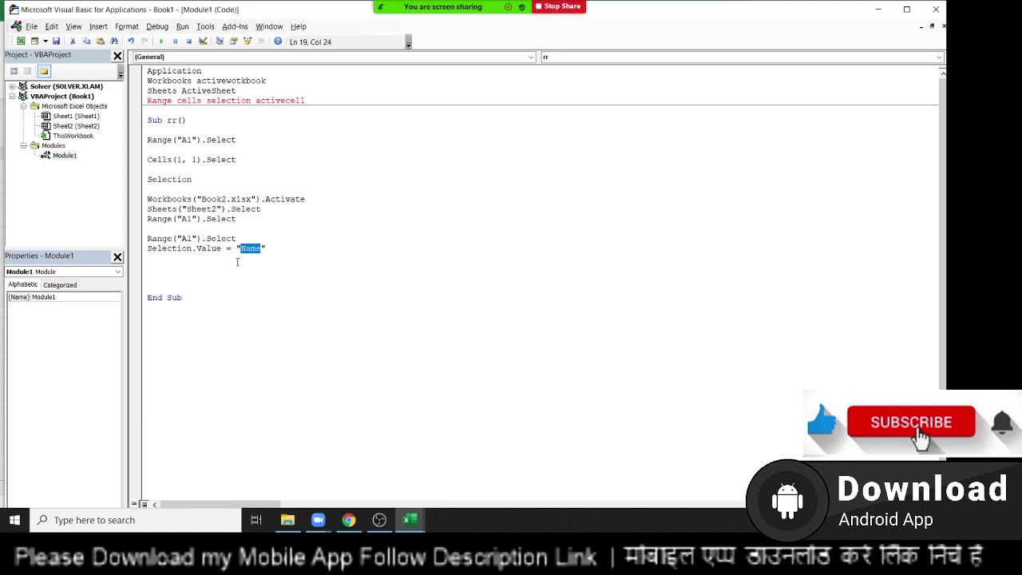
pyautogui.press('Left')
pyautogui.press('Left')
pyautogui.hotkey('shift', 'Right')
pyautogui.hotkey('shift', 'Right')
pyautogui.hotkey('shift', 'Right')
pyautogui.write('15')
pyautogui.click(148, 258)
pyautogui.hotkey('alt', 'F11')
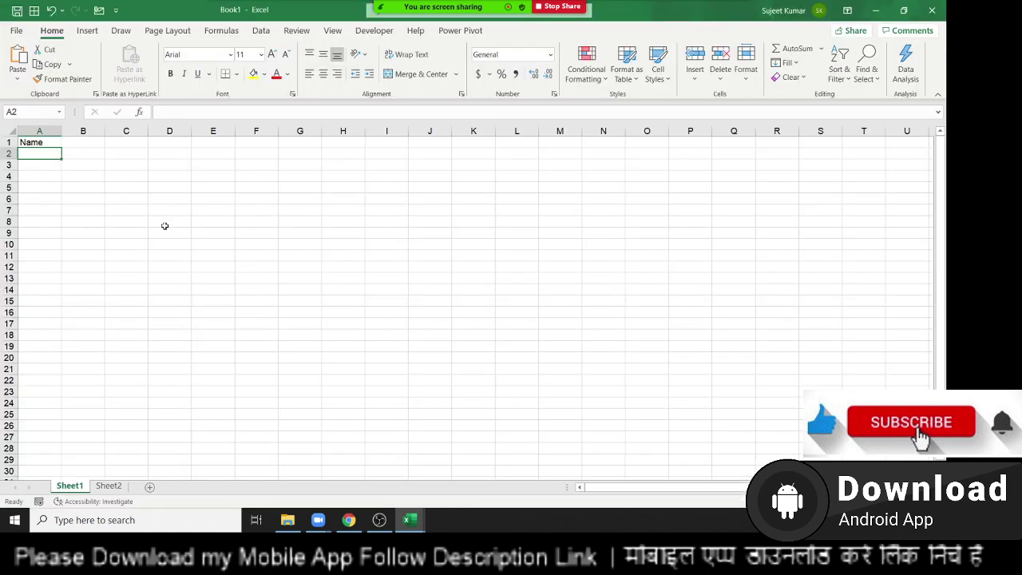
pyautogui.hotkey('alt', 'F11')
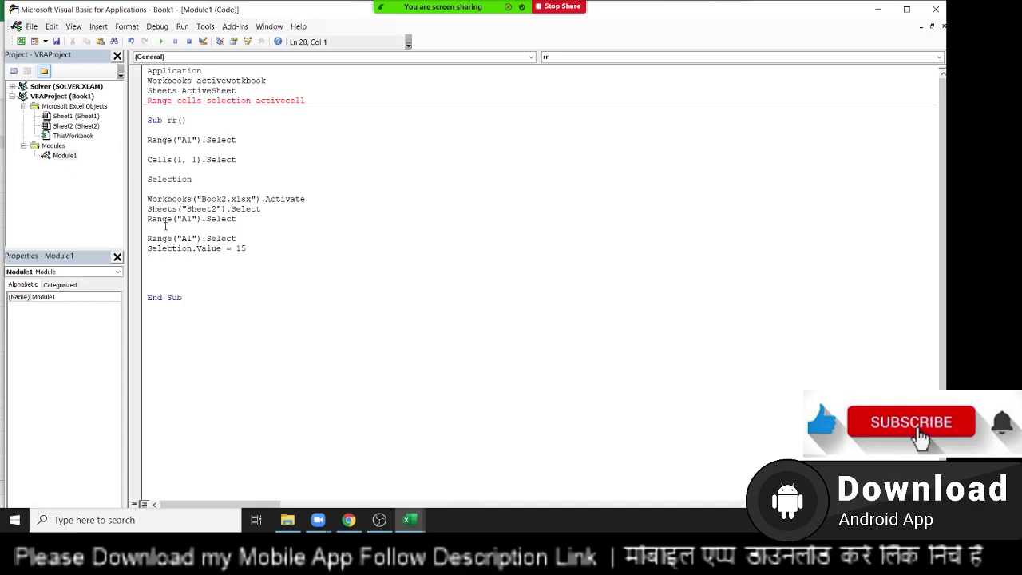
# Step: Add the lines Range("A1").Value = 15 and Range("A1") = 15
pyautogui.write('ra')
pyautogui.write('nge(')
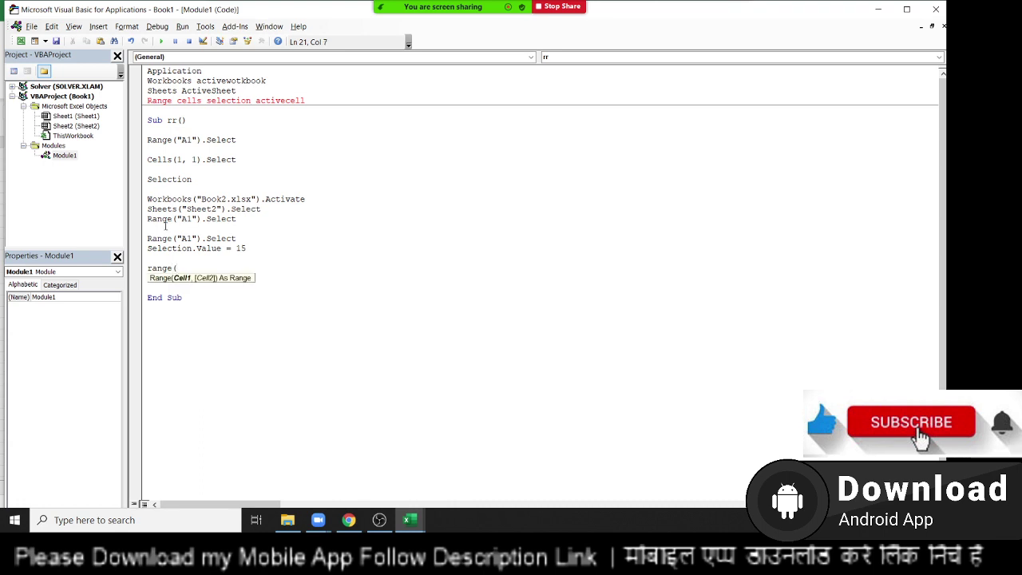
pyautogui.write('"')
pyautogui.write('A')
pyautogui.write('1"')
pyautogui.write(').')
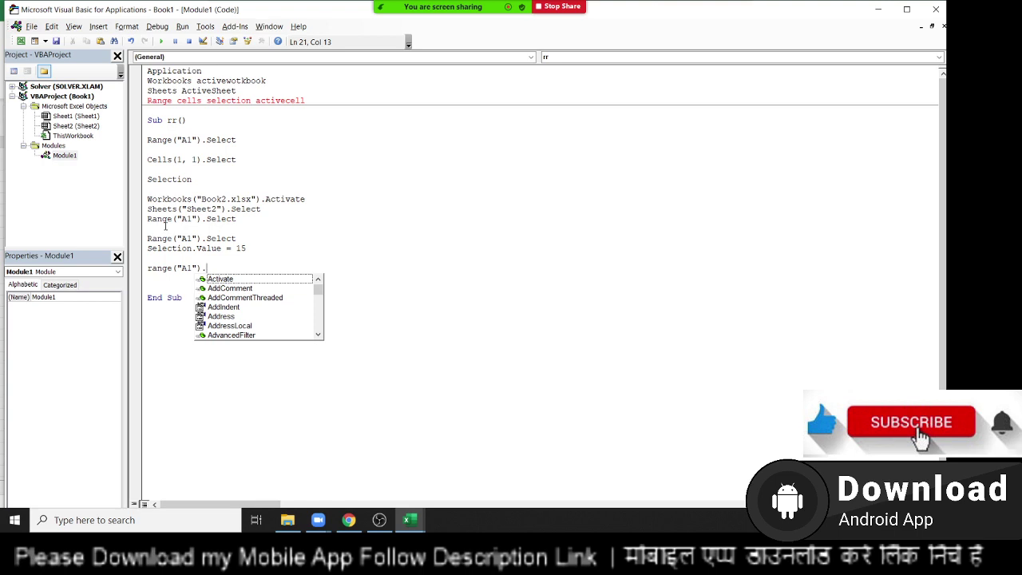
pyautogui.write('value ')
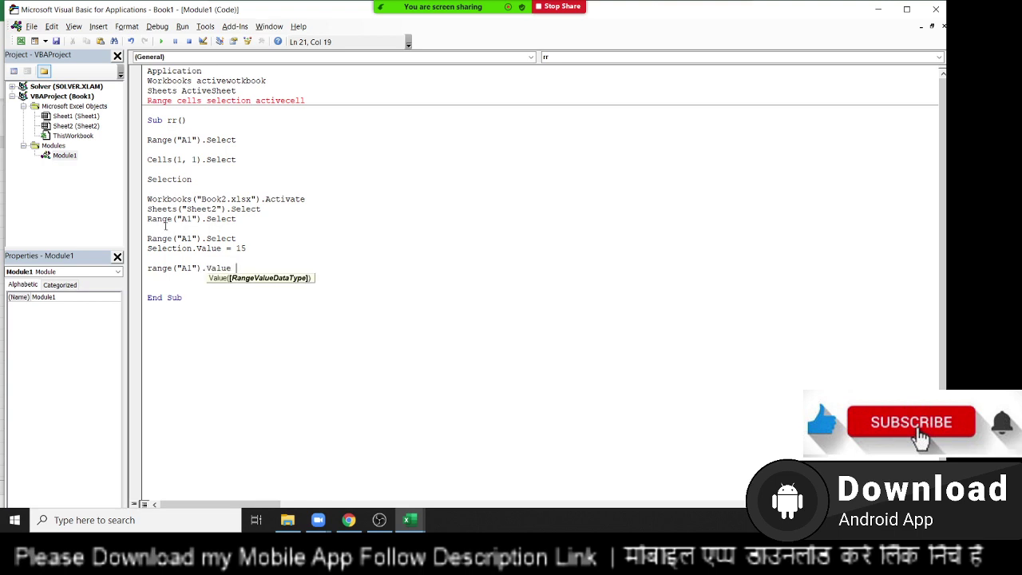
pyautogui.write('\\')
pyautogui.press('BackSpace')
pyautogui.write('= 15')
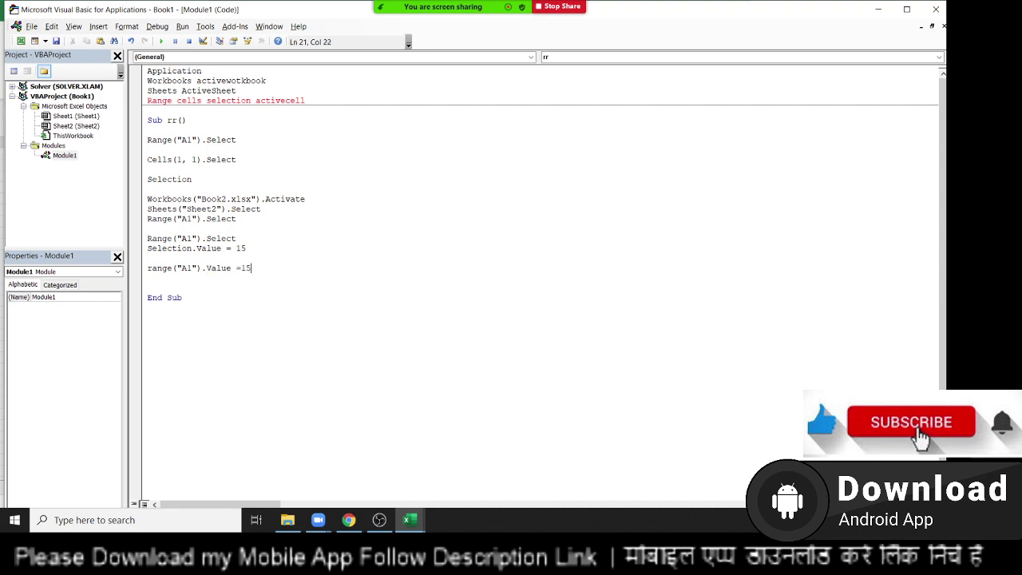
pyautogui.press('Return')
pyautogui.write('range*')
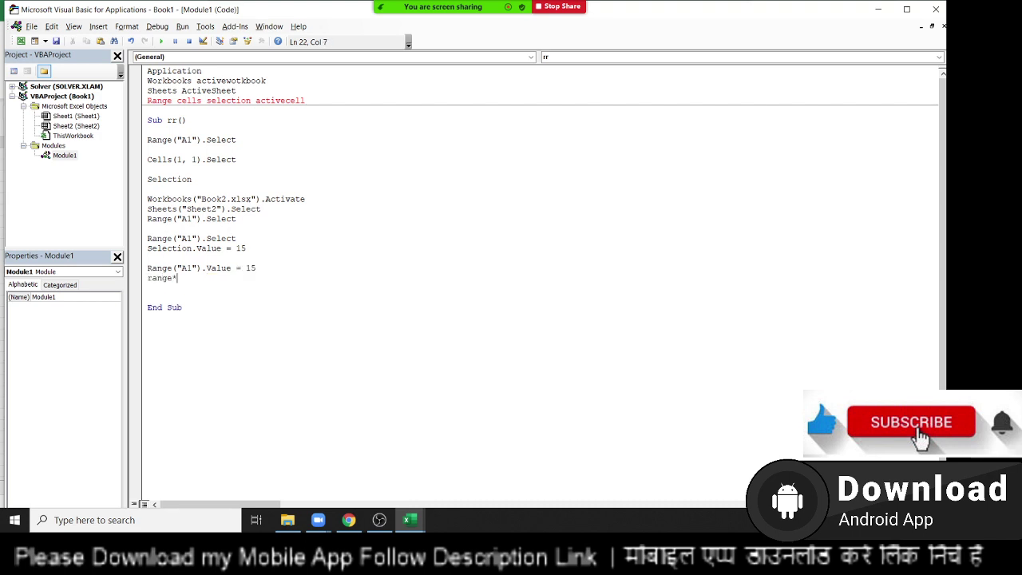
pyautogui.press('BackSpace')
pyautogui.write('(')
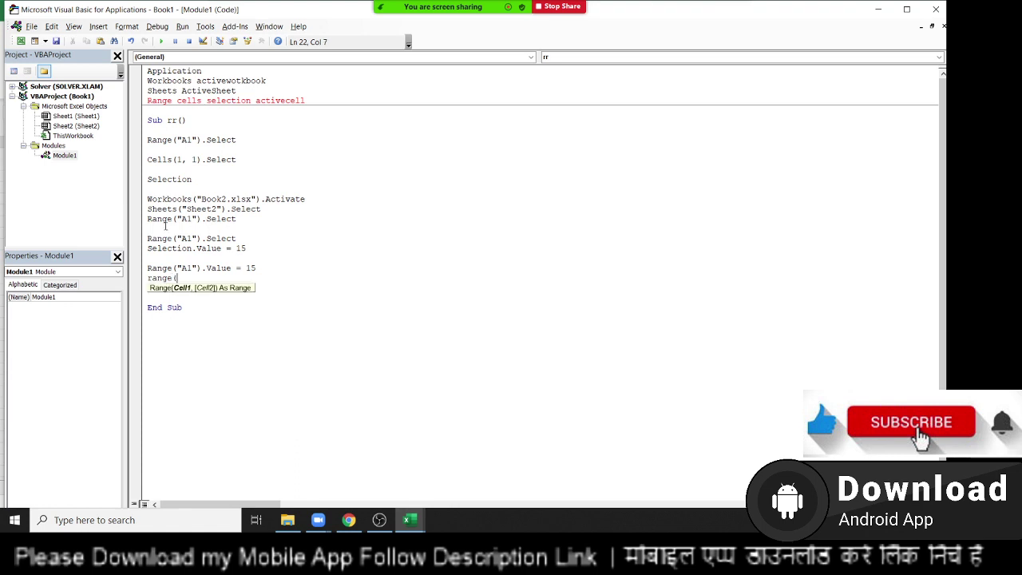
pyautogui.write('"A1"')
pyautogui.write(') = 1')
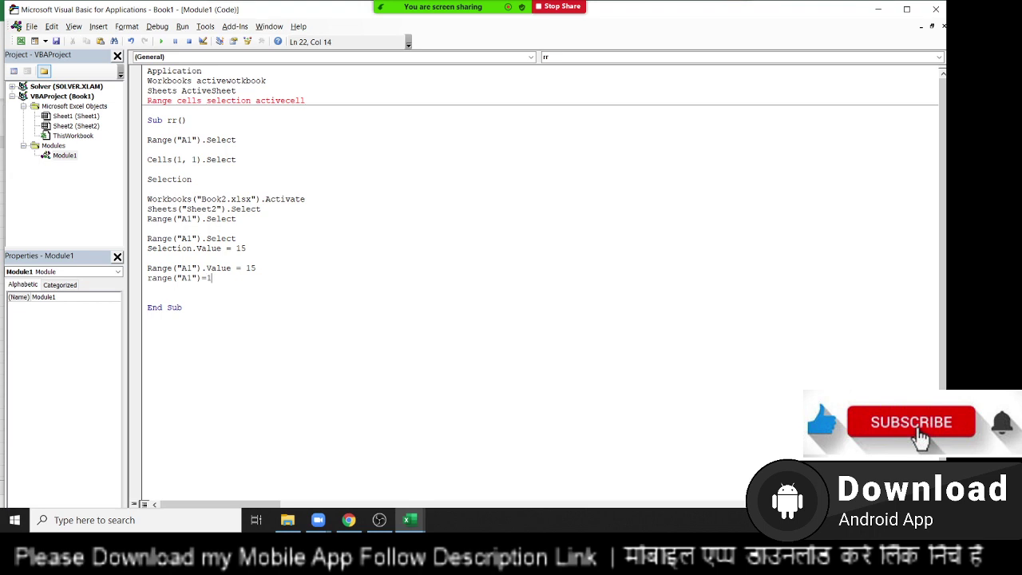
pyautogui.write('5')
pyautogui.press('Return')
# Step: Add Range("a1").Formula = 50, completing Formula from IntelliSense
pyautogui.write('range')
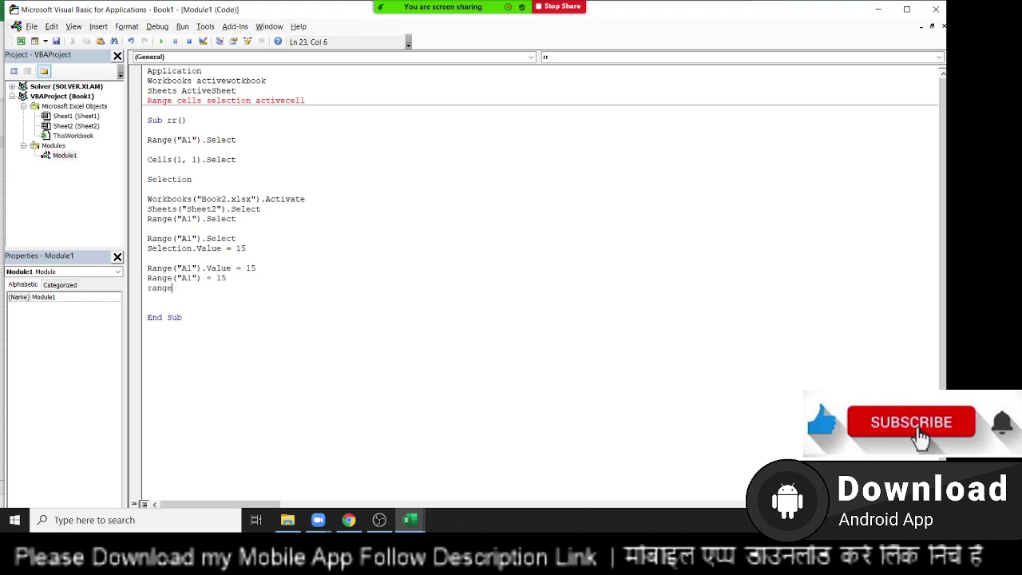
pyautogui.write('("a')
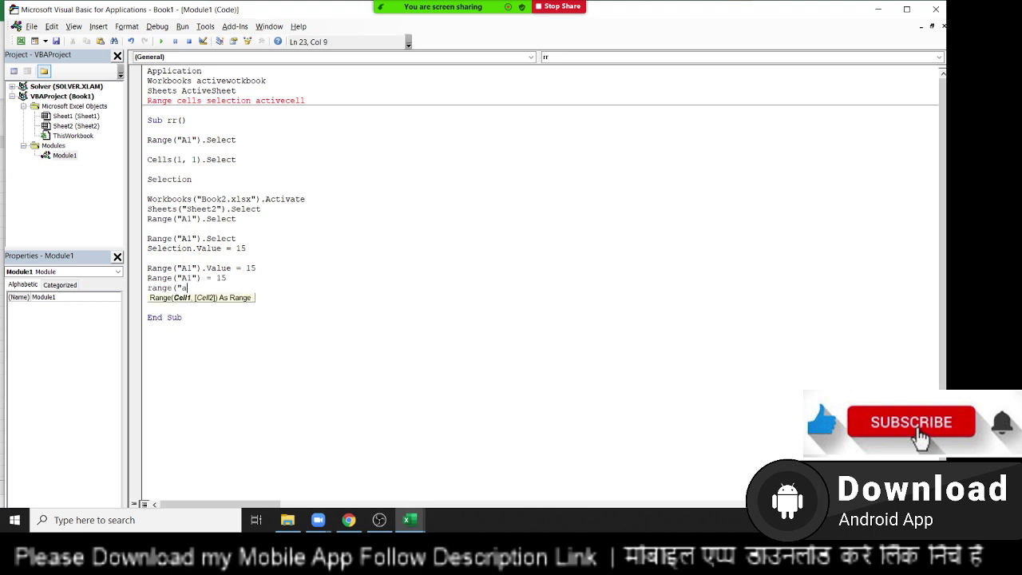
pyautogui.write('1").')
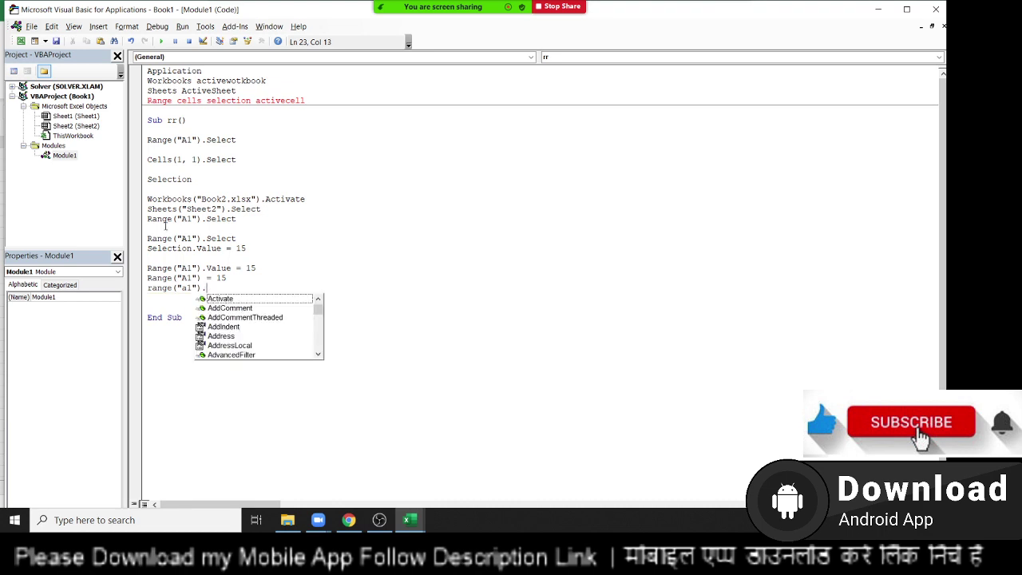
pyautogui.write('for')
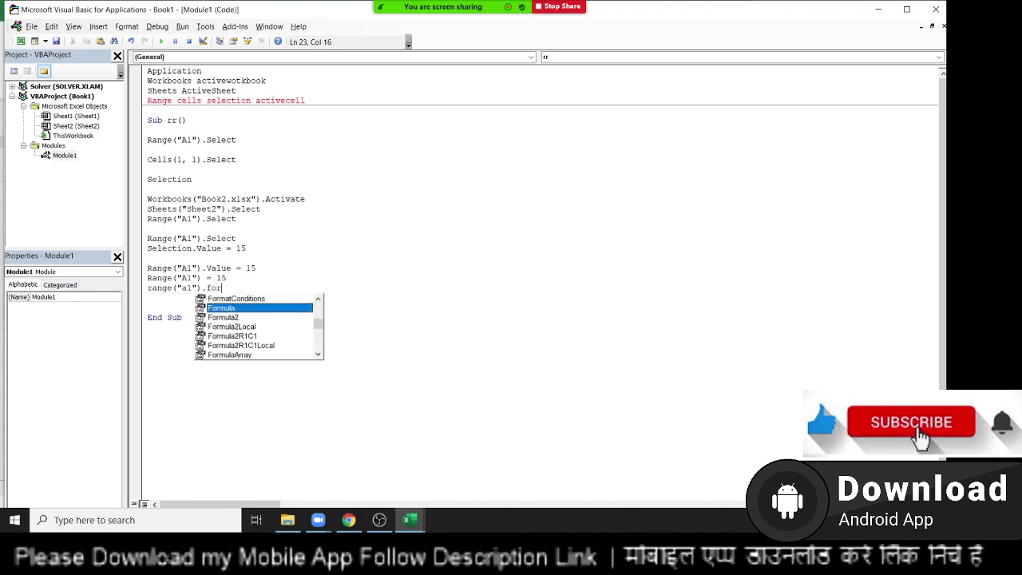
pyautogui.press('Tab')
pyautogui.write('= ')
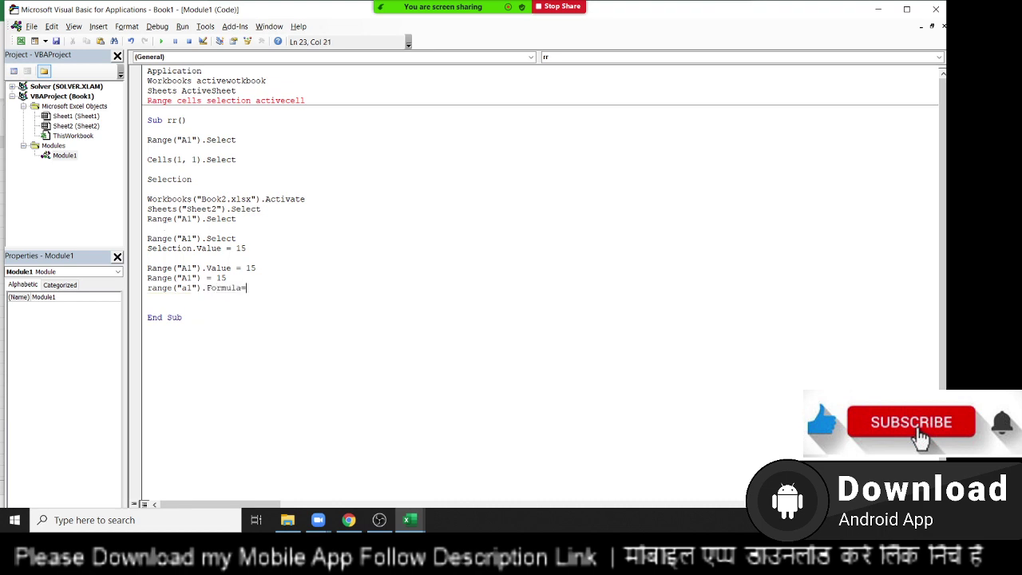
pyautogui.write('50')
pyautogui.press('Return')
# Step: Enter 25 in cell D1 of Sheet1, check A1 and D1, then return to the code
pyautogui.hotkey('alt', 'F11')
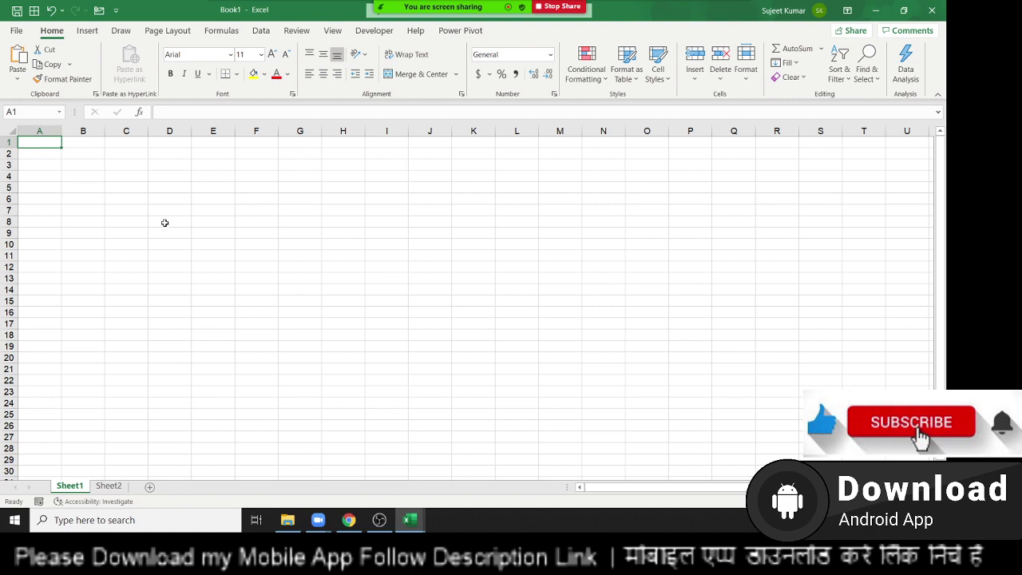
pyautogui.click(173, 144)
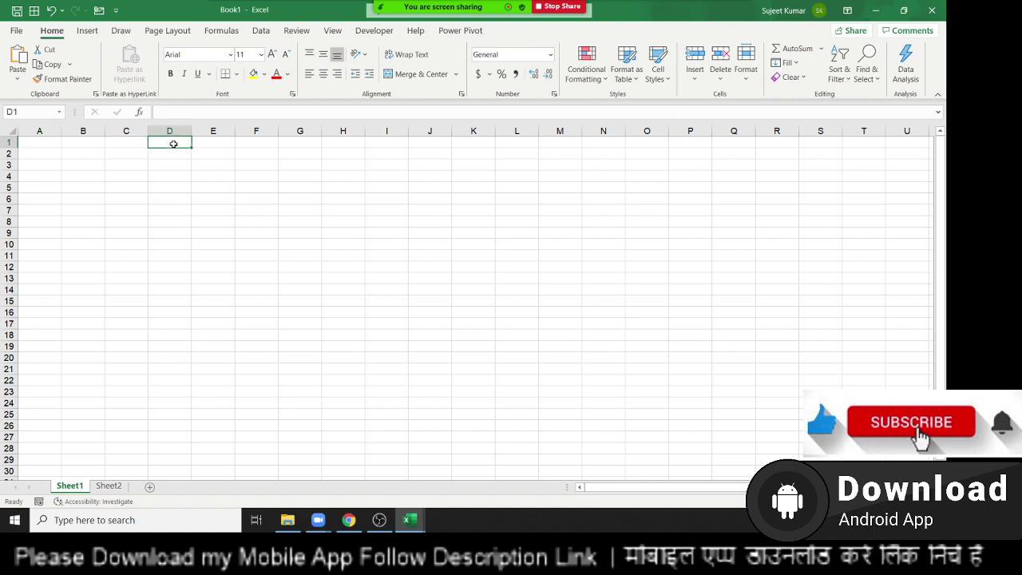
pyautogui.write('25')
pyautogui.press('Return')
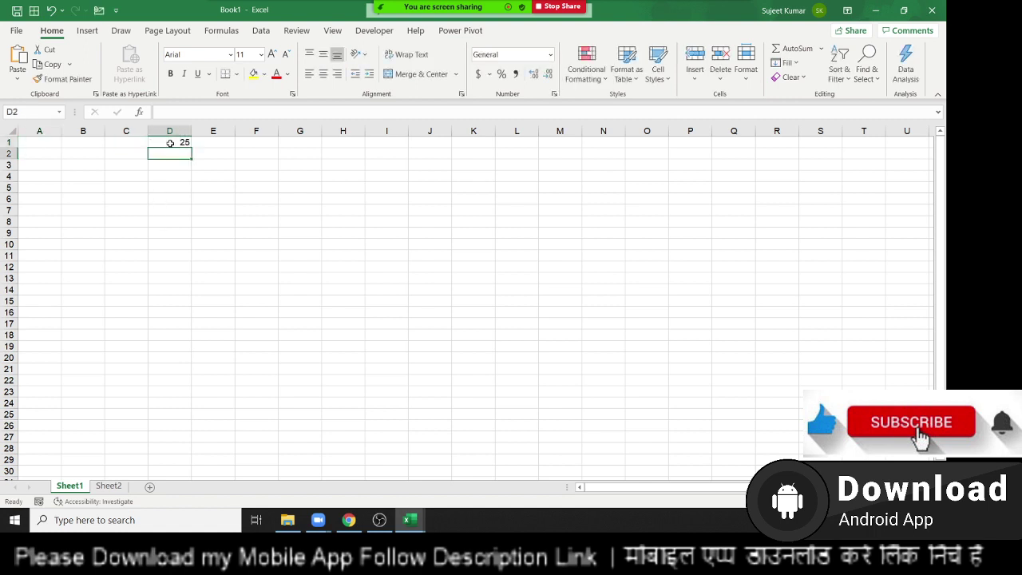
pyautogui.click(161, 144)
pyautogui.click(40, 143)
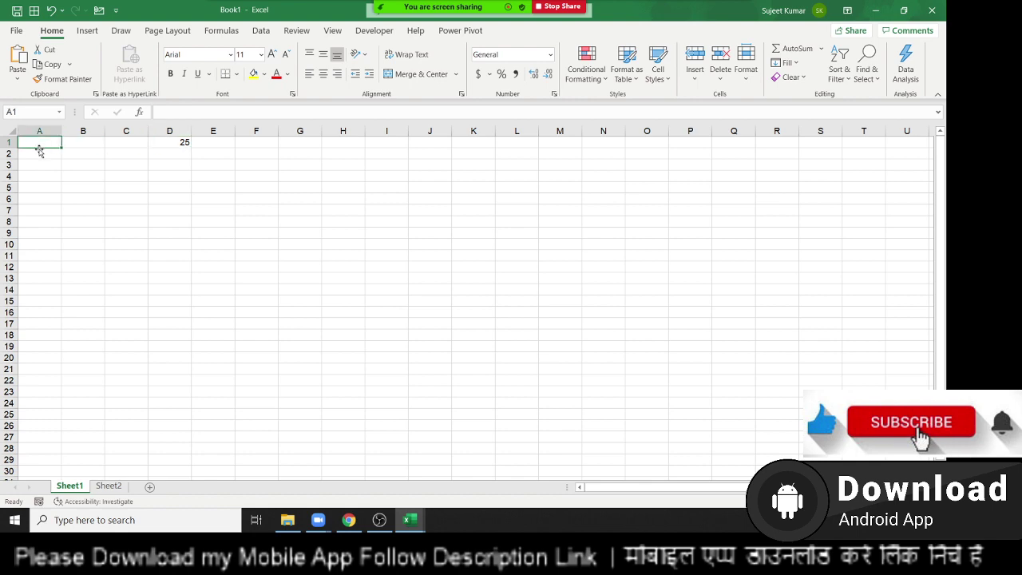
pyautogui.click(163, 143)
pyautogui.hotkey('alt', 'F11')
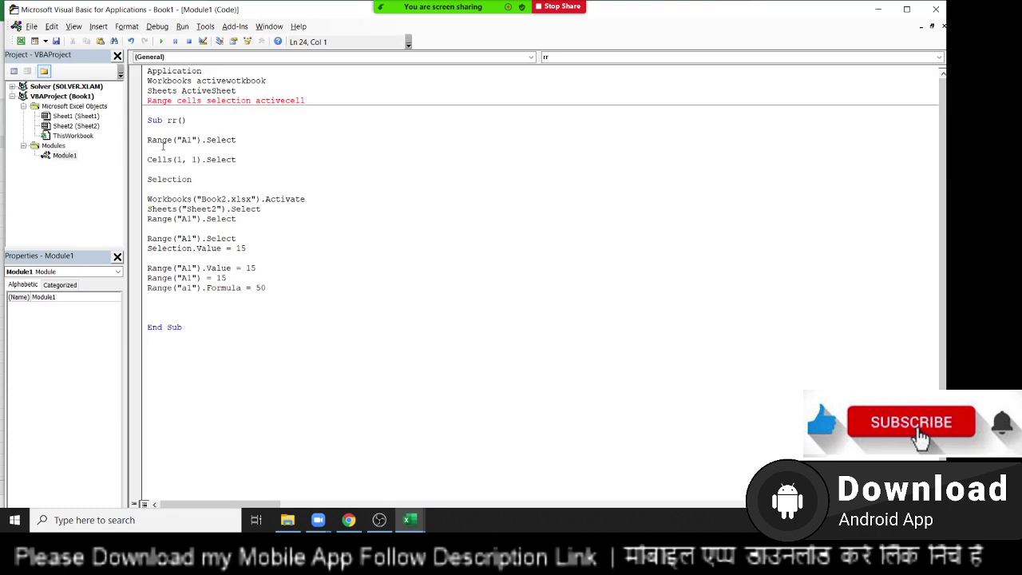
# Step: Add the line Range("A1").Value = Range("D1").Value above End Sub, then select both Value words
pyautogui.click(165, 304)
pyautogui.write('ra')
pyautogui.write('nge(')
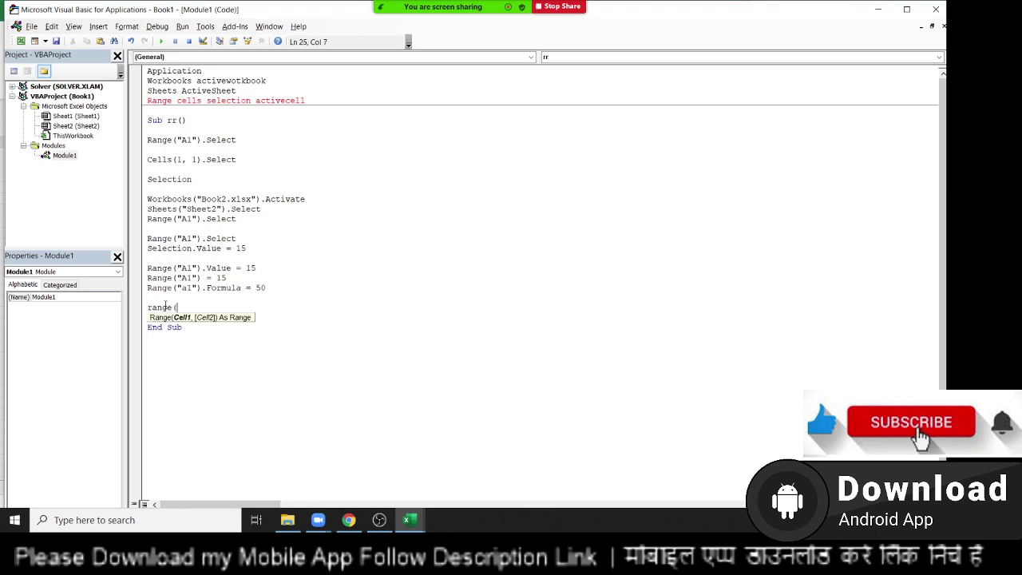
pyautogui.write('"A')
pyautogui.write('1").')
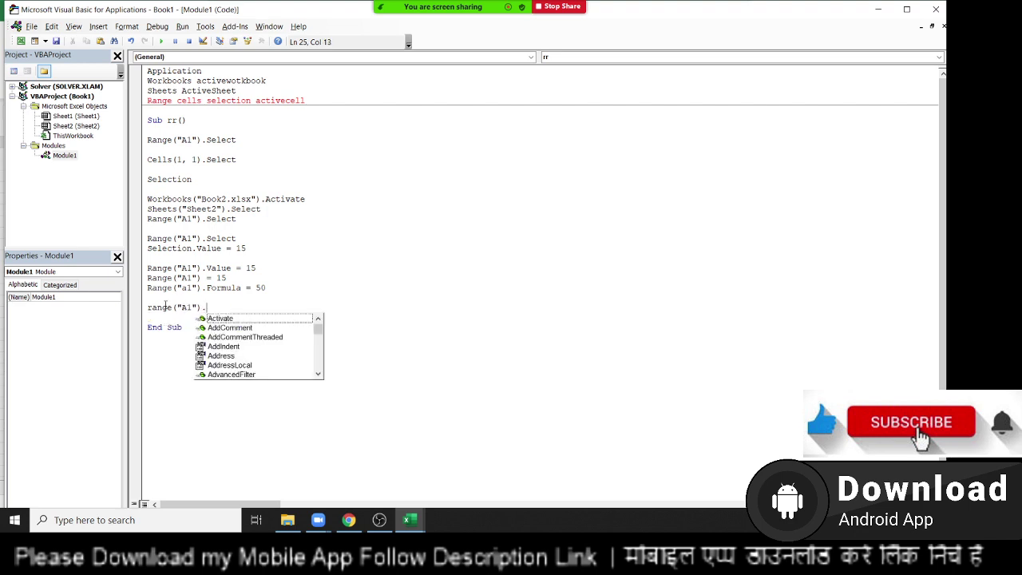
pyautogui.write('v')
pyautogui.press('Tab')
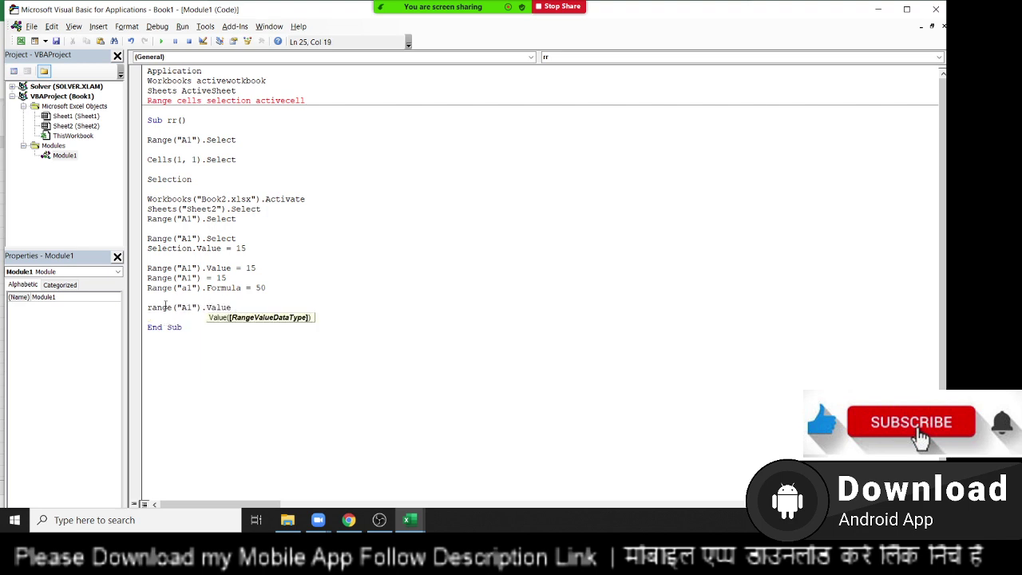
pyautogui.write('= 50')
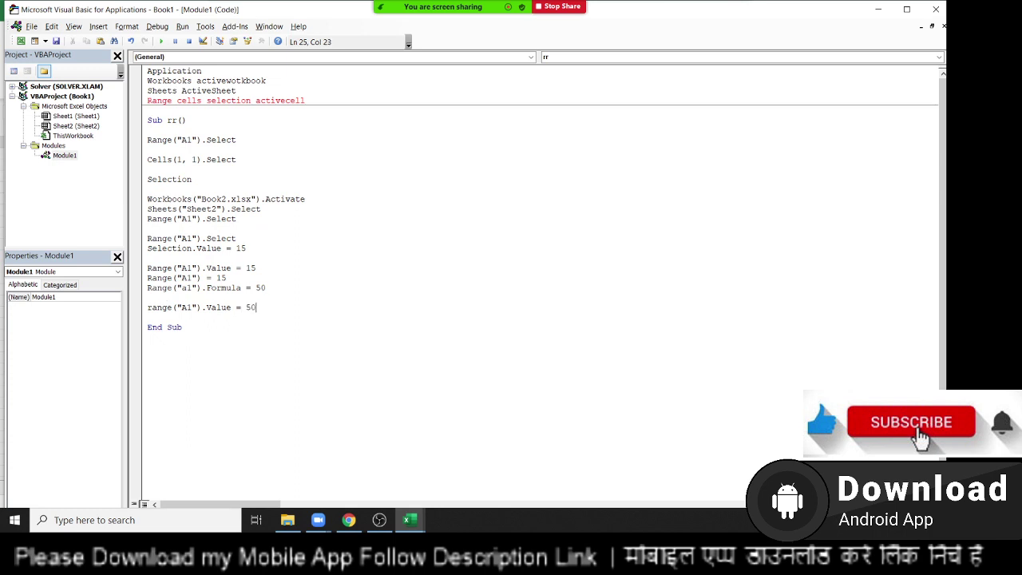
pyautogui.press('BackSpace')
pyautogui.press('BackSpace')
pyautogui.write('rang')
pyautogui.write('e("')
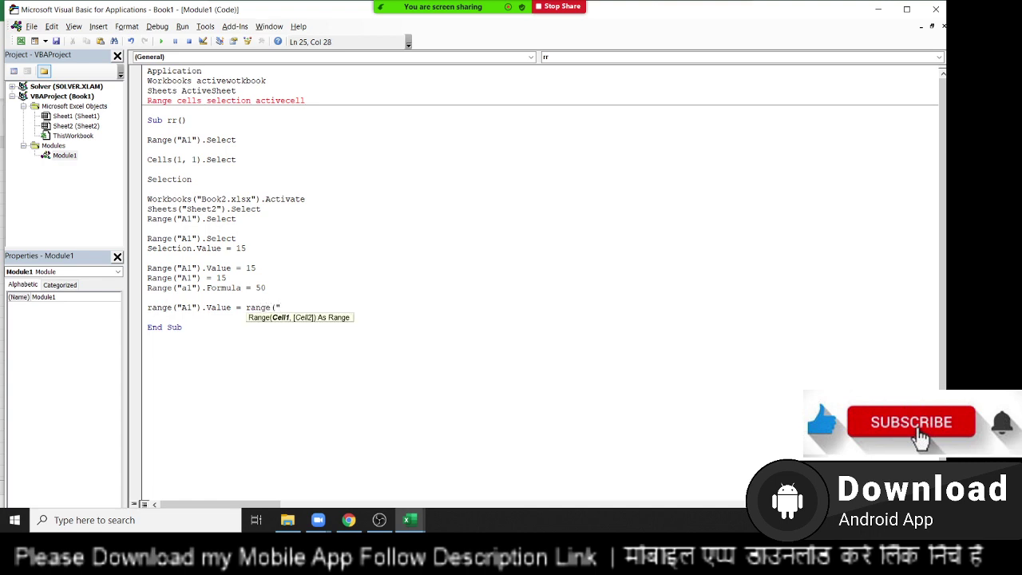
pyautogui.write('D1"')
pyautogui.write(').v')
pyautogui.press('Return')
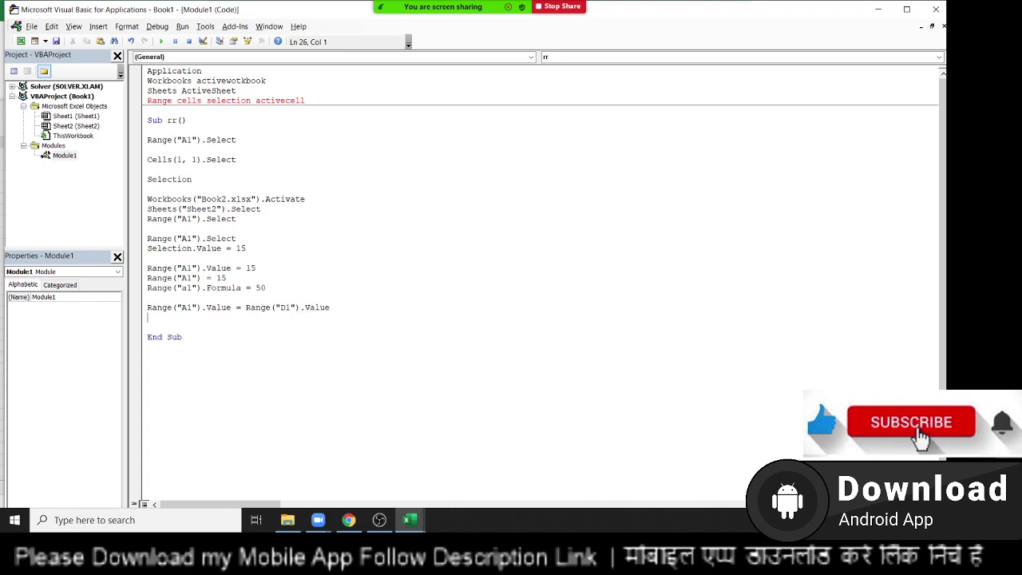
pyautogui.doubleClick(228, 311)
pyautogui.doubleClick(309, 308)
# Step: In the workbook, put 25 in A1 and the formula =25+60 in D1
pyautogui.hotkey('alt', 'F11')
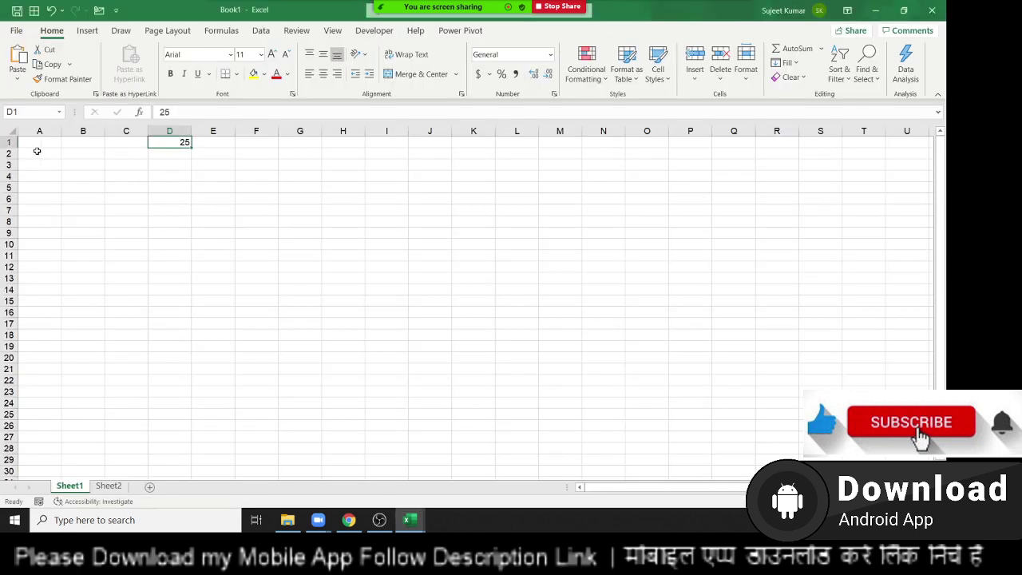
pyautogui.click(32, 142)
pyautogui.write('25')
pyautogui.press('Return')
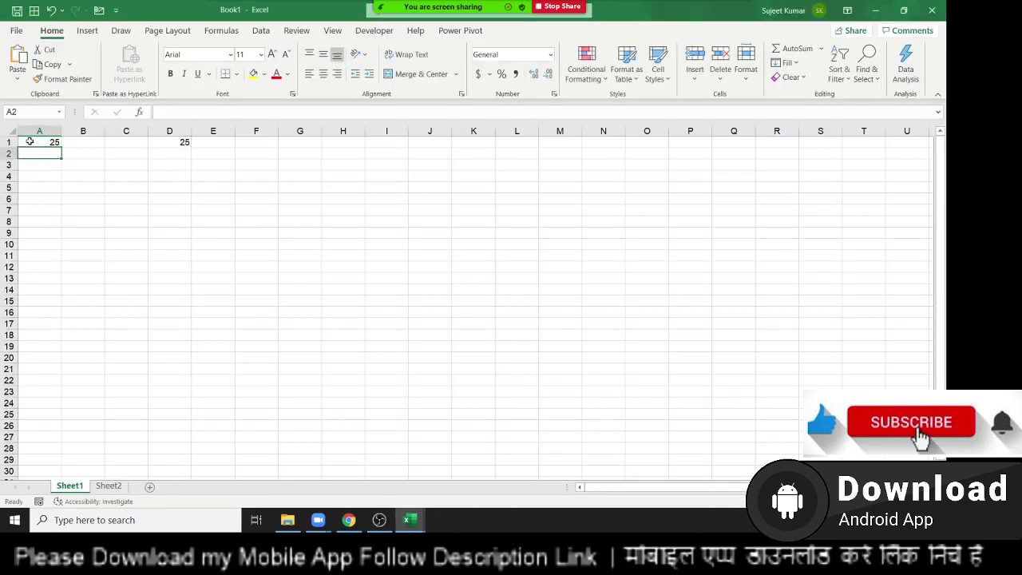
pyautogui.click(177, 143)
pyautogui.write('\\')
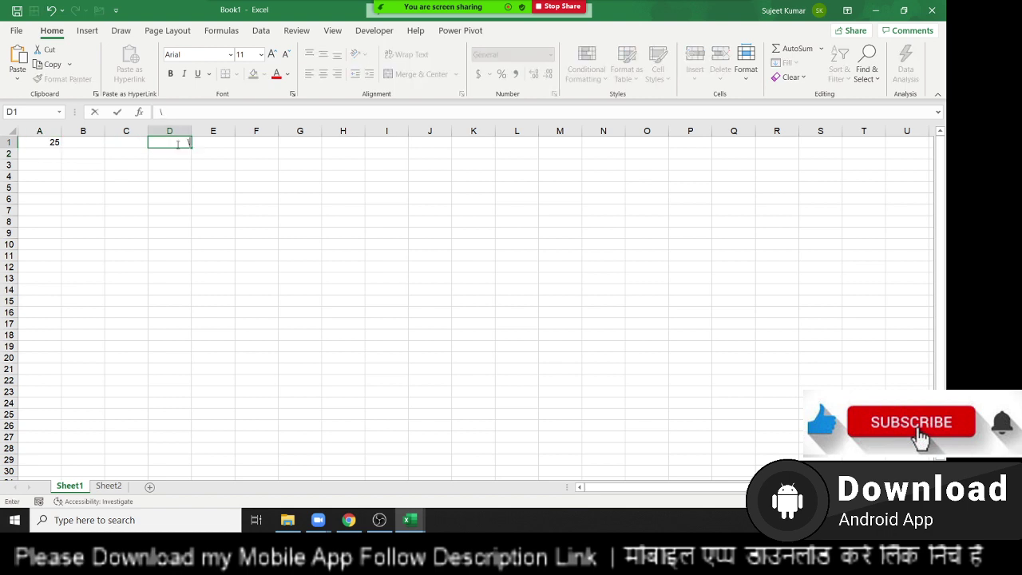
pyautogui.press('BackSpace')
pyautogui.write('=25')
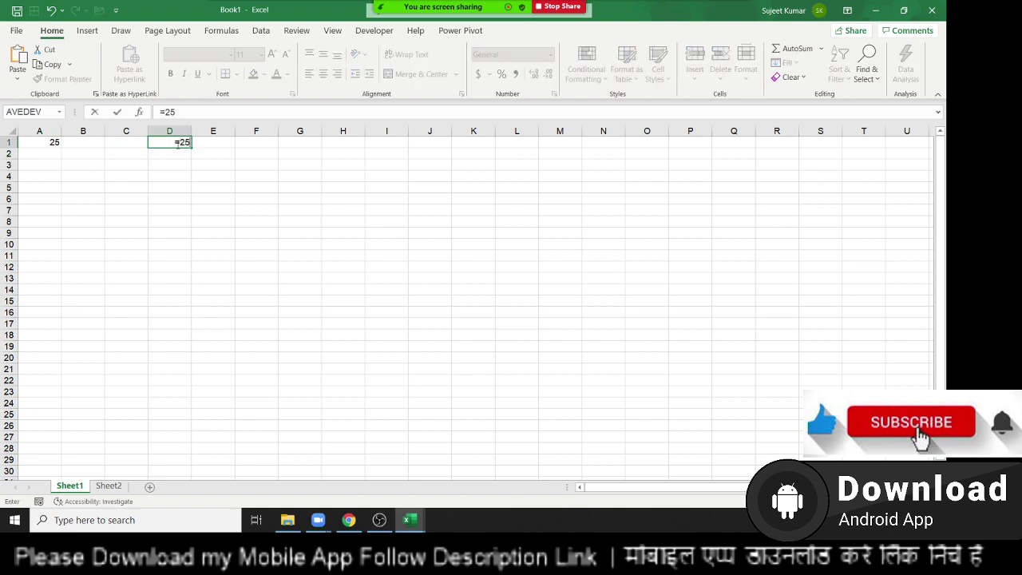
pyautogui.write('+60')
pyautogui.press('Return')
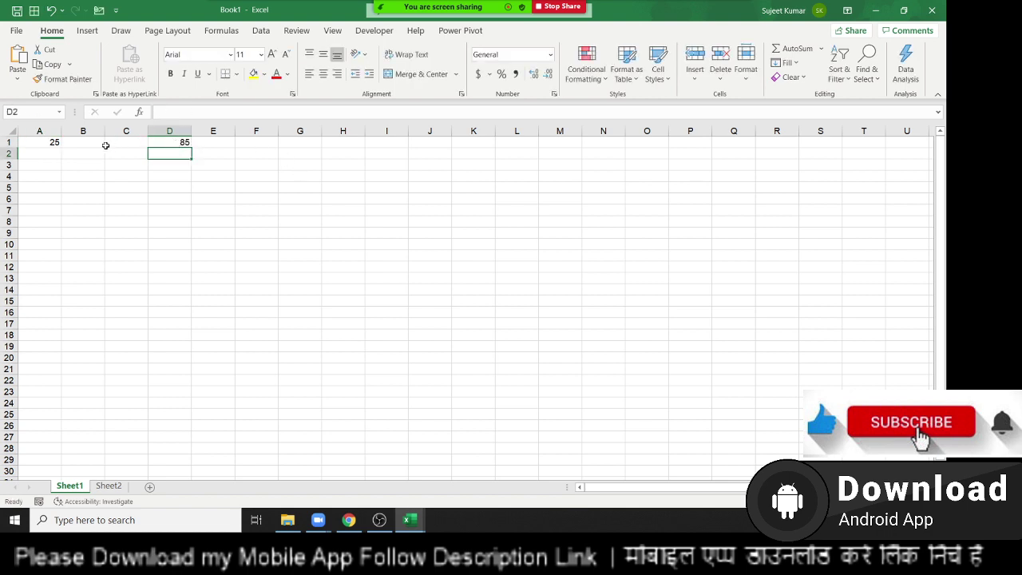
# Step: Enter 85 in A1, then return to the VBA editor
pyautogui.click(39, 143)
pyautogui.write('85')
pyautogui.press('Return')
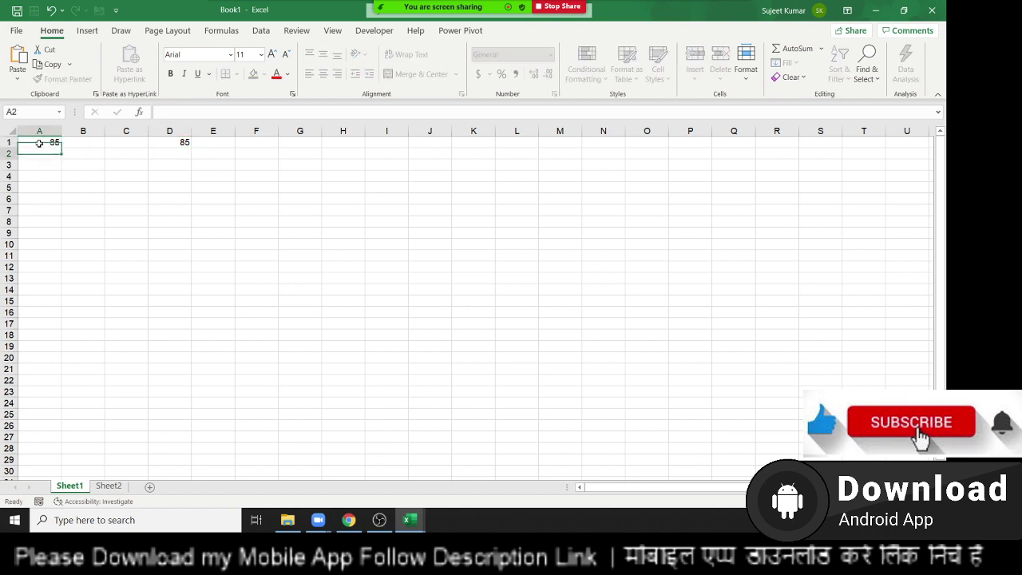
pyautogui.click(39, 143)
pyautogui.hotkey('alt', 'F11')
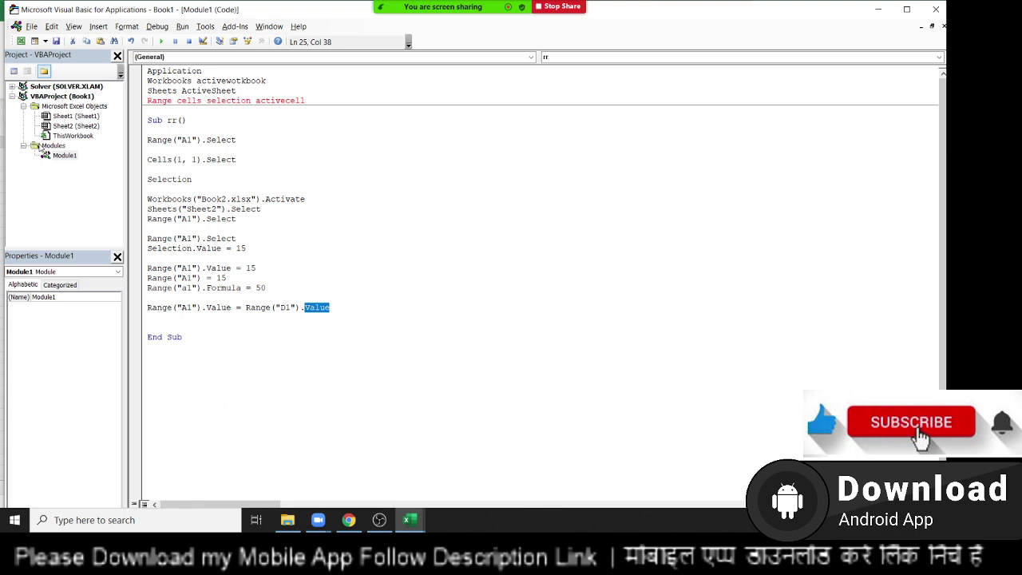
# Step: Replace Value after Range("D1") with Formula, so the line reads Range("A1").Value = Range("D1").Formula
pyautogui.press('BackSpace')
pyautogui.hotkey('ctrl', 'space')
pyautogui.write('fo')
pyautogui.press('Down')
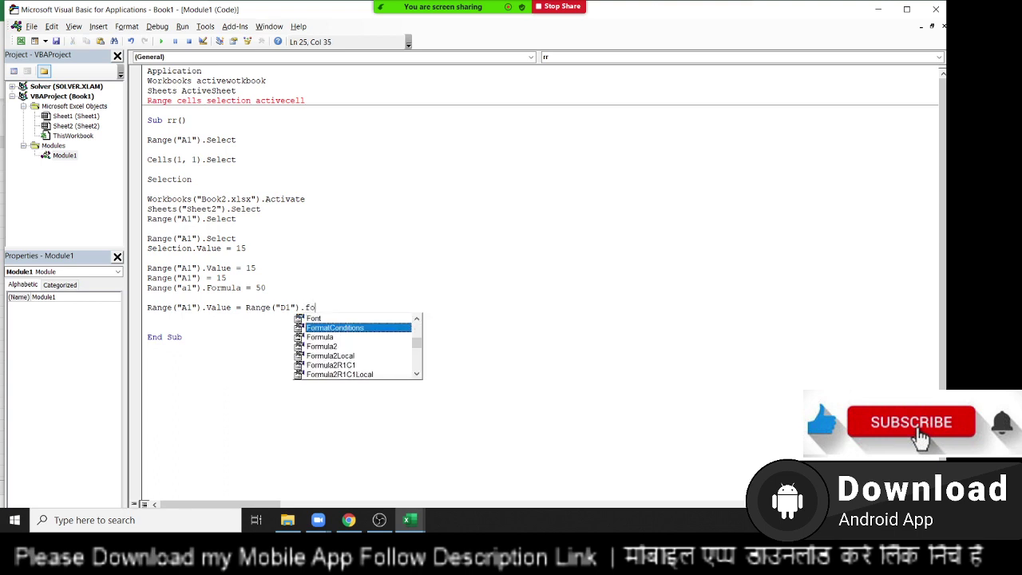
pyautogui.press('Down')
pyautogui.press('Tab')
pyautogui.press('Down')
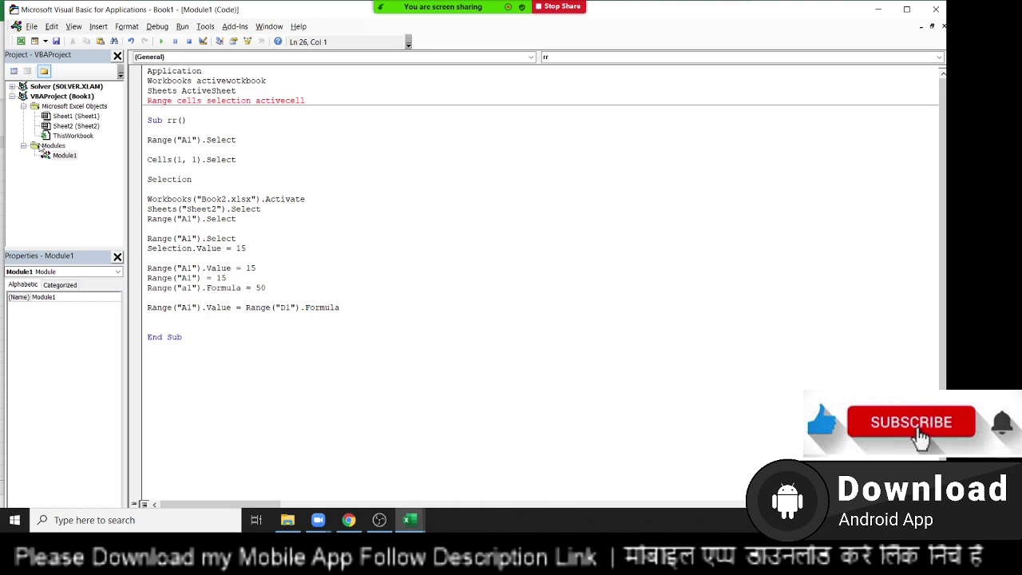
pyautogui.hotkey('alt', 'F11')
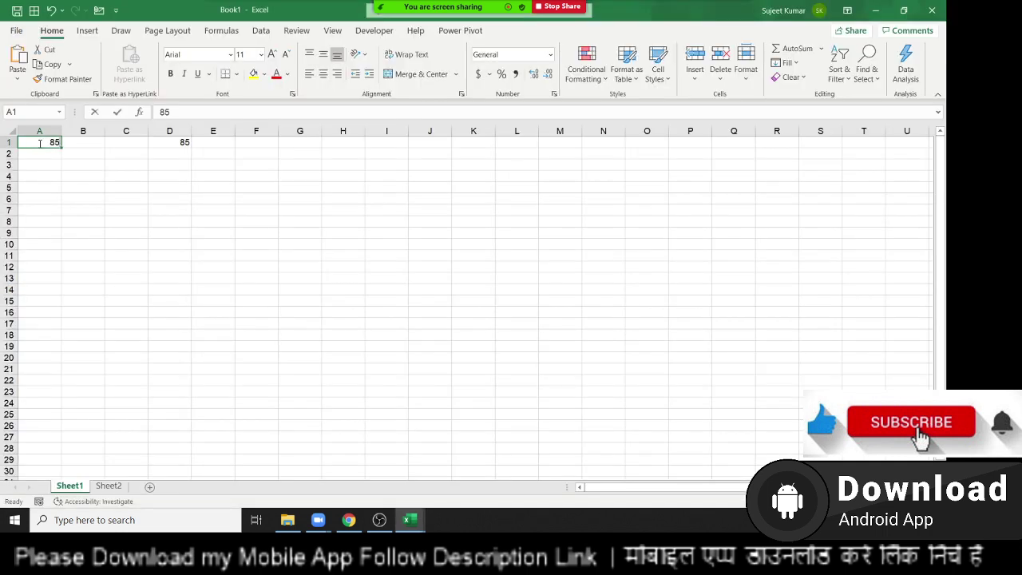
# Step: Type the formula =fo(d1) into A1, check it in the formula bar, and return to the code
pyautogui.write('=')
pyautogui.write('fo(d1)')
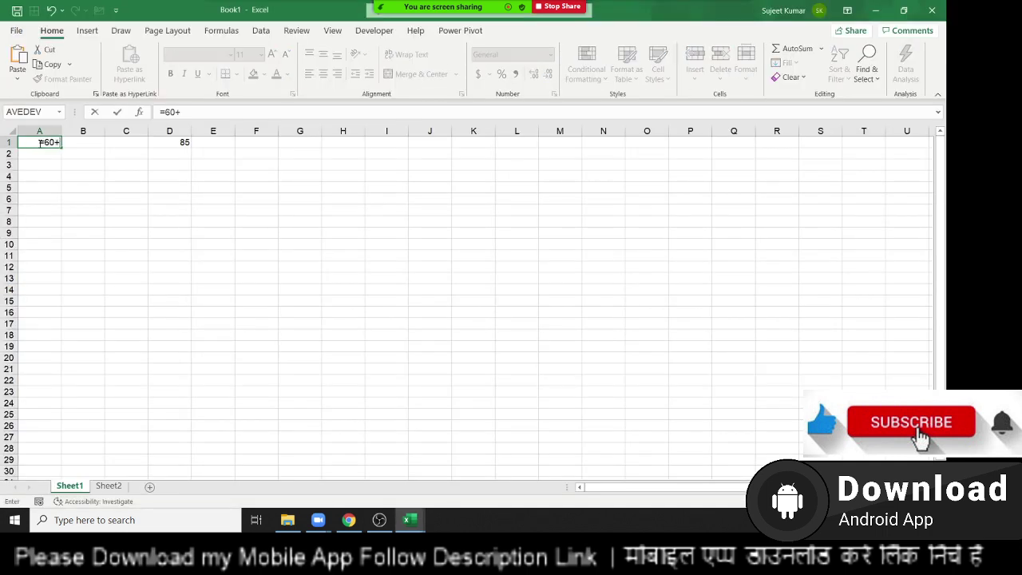
pyautogui.press('Return')
pyautogui.click(39, 142)
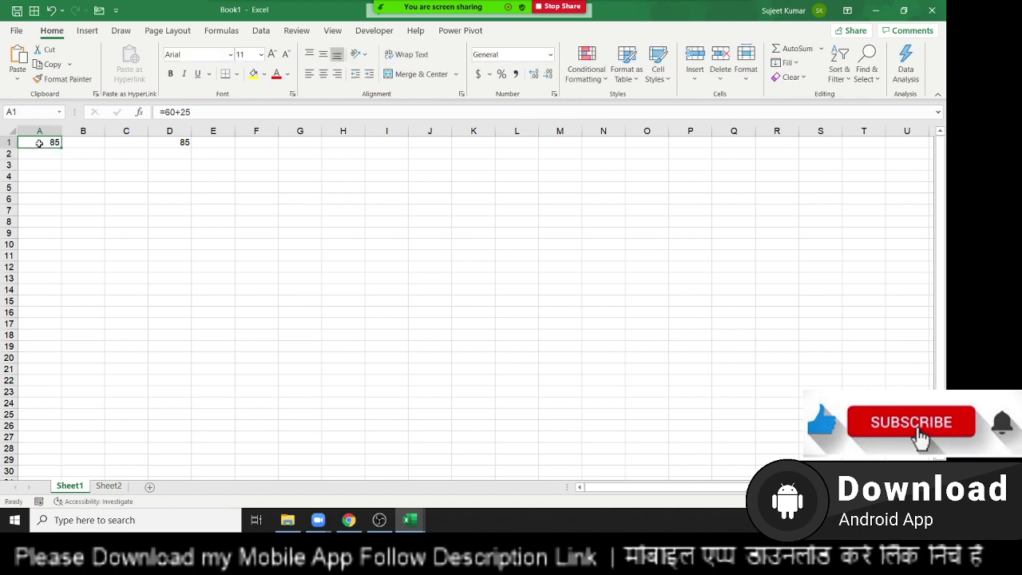
pyautogui.hotkey('alt', 'F11')
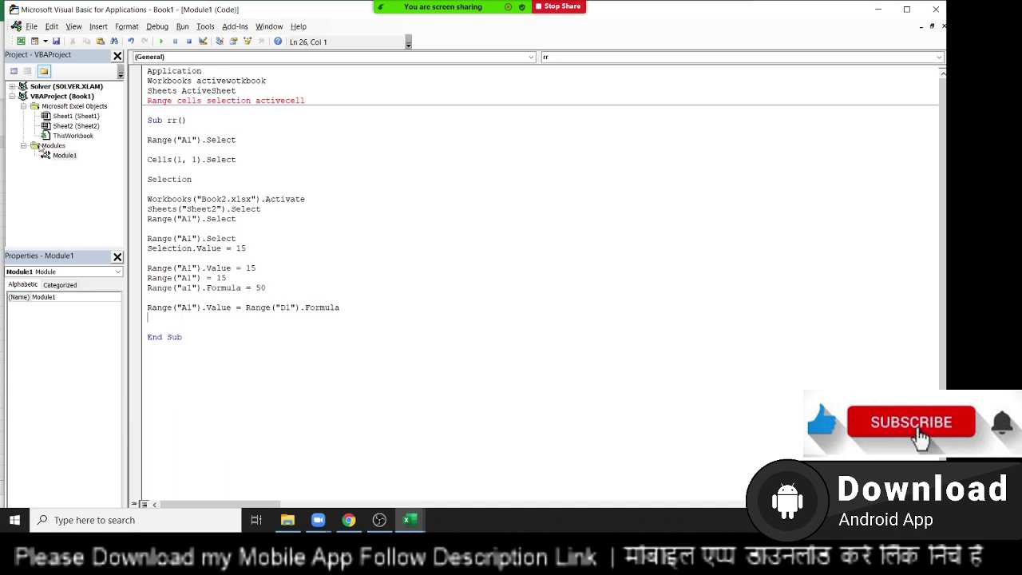
# Step: In Excel, enter 25 in cells B3 and C3
pyautogui.hotkey('alt', 'F11')
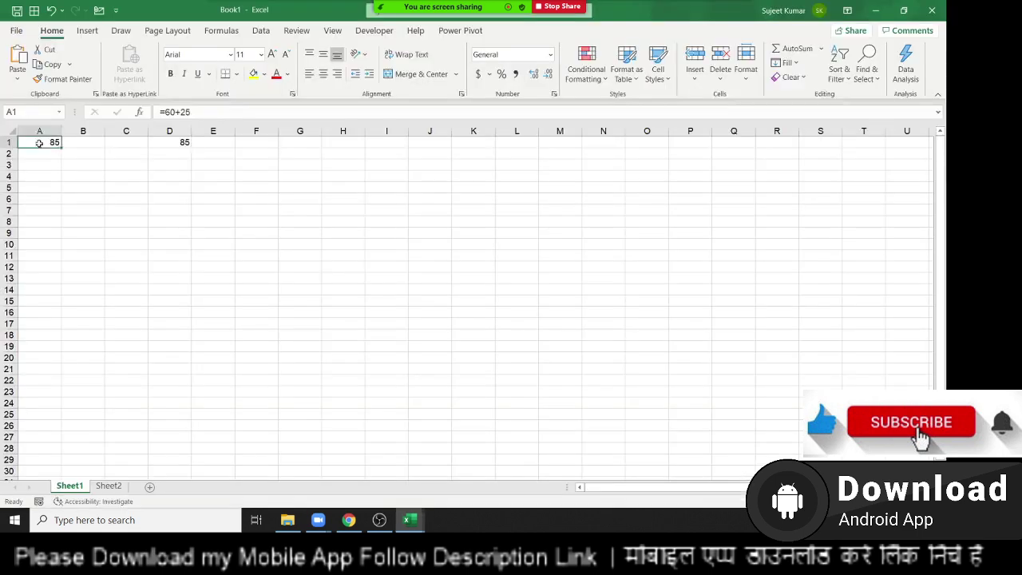
pyautogui.click(64, 166)
pyautogui.write('25')
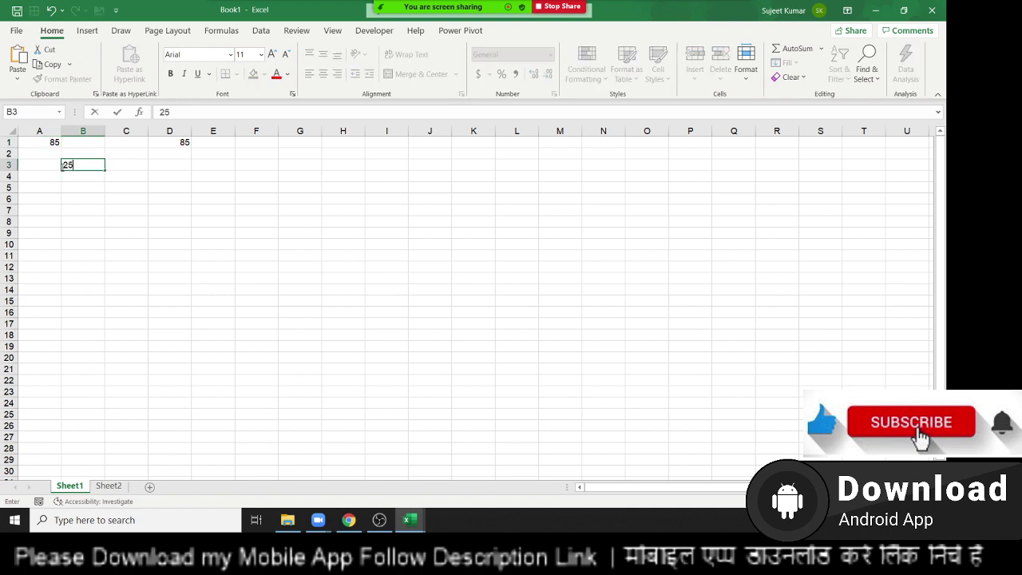
pyautogui.hotkey('ctrl', 'Return')
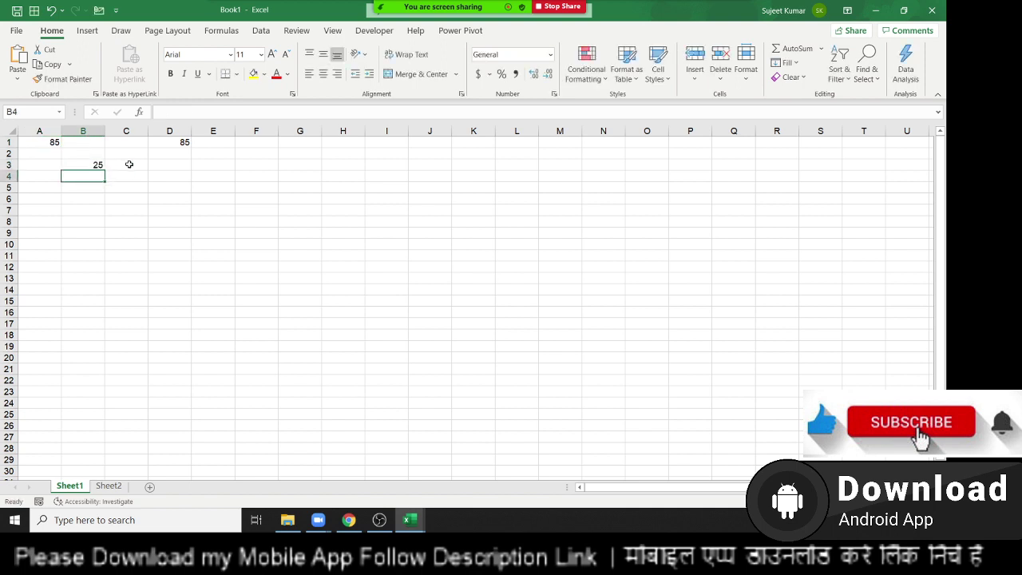
pyautogui.click(134, 166)
pyautogui.click(178, 110)
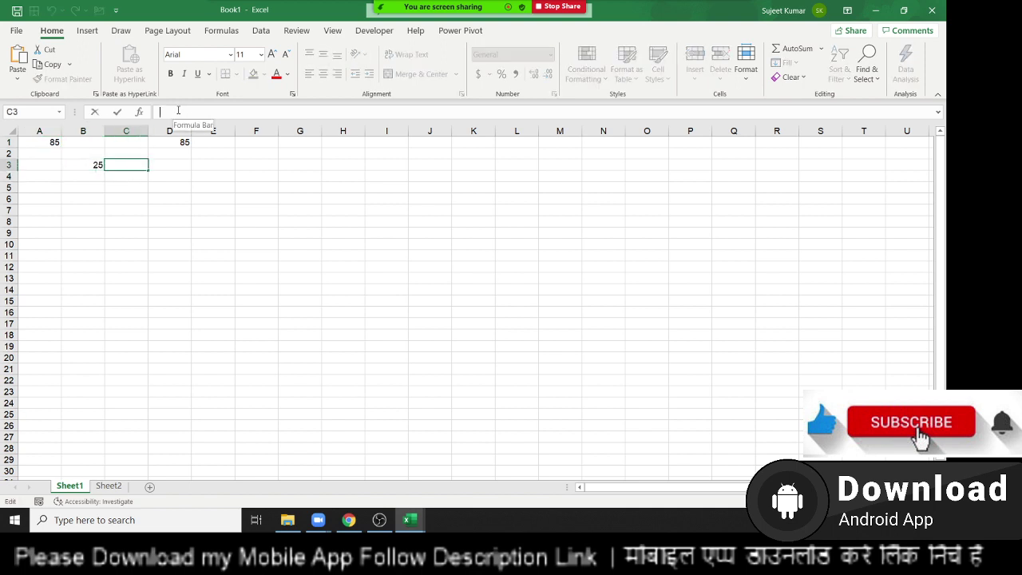
pyautogui.write('25')
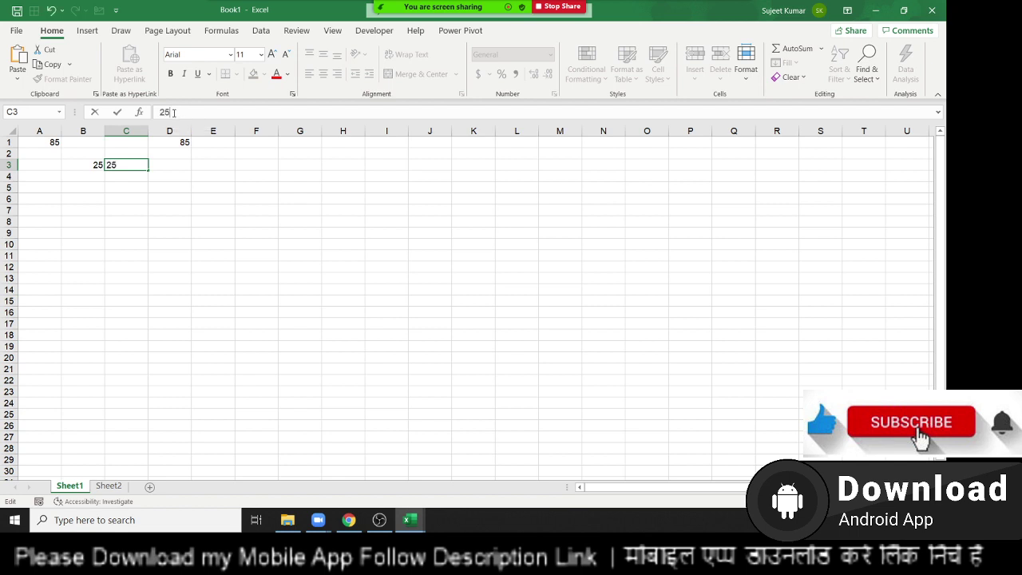
pyautogui.press('Return')
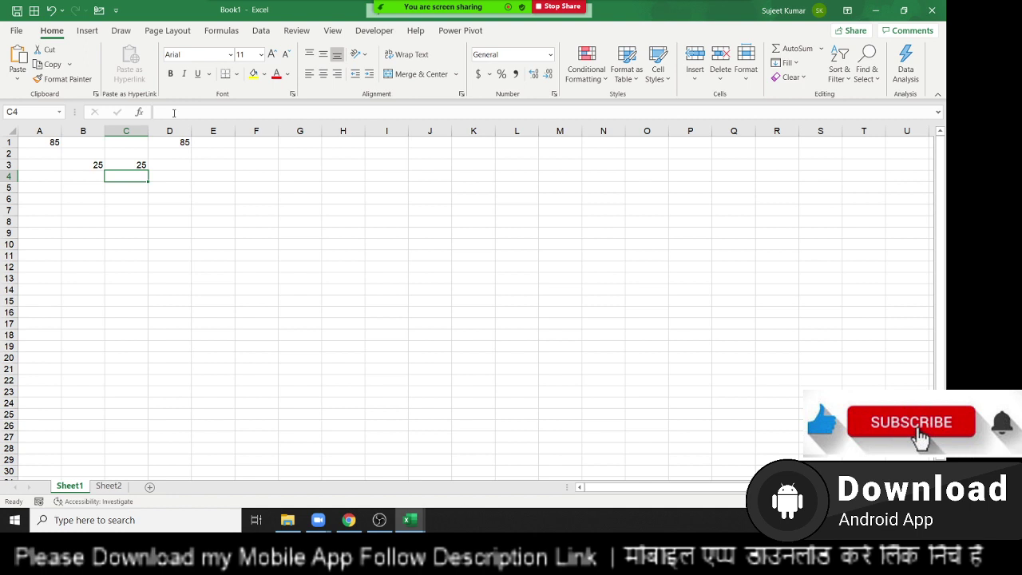
# Step: Enter 85 in cells A6 and B6
pyautogui.click(42, 200)
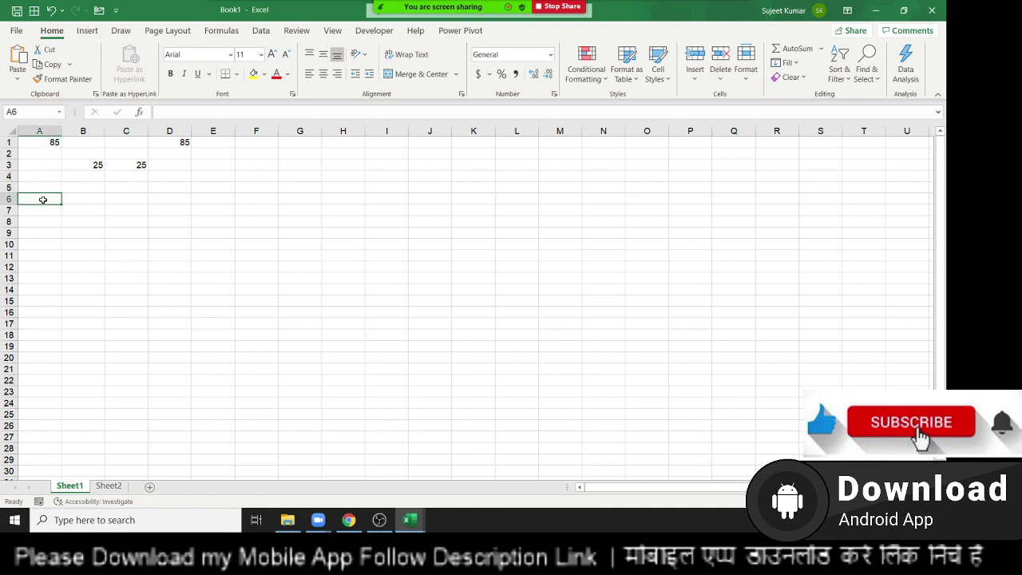
pyautogui.write('85')
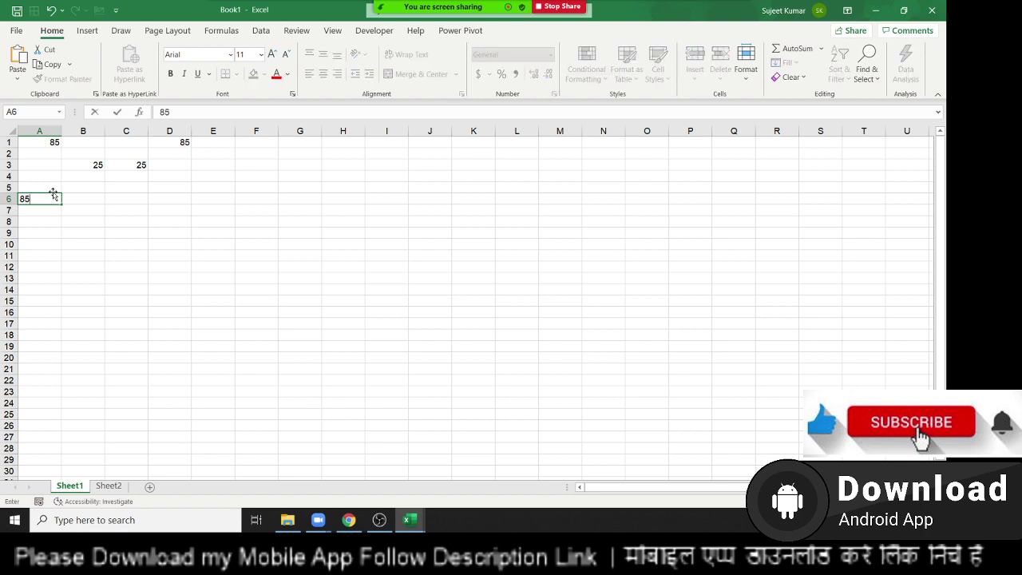
pyautogui.press('Return')
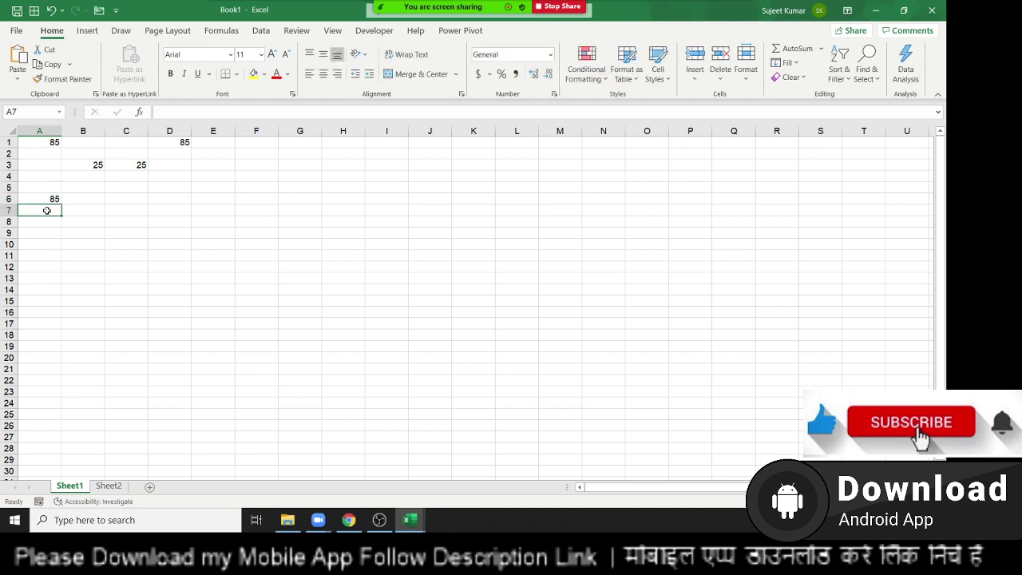
pyautogui.click(73, 201)
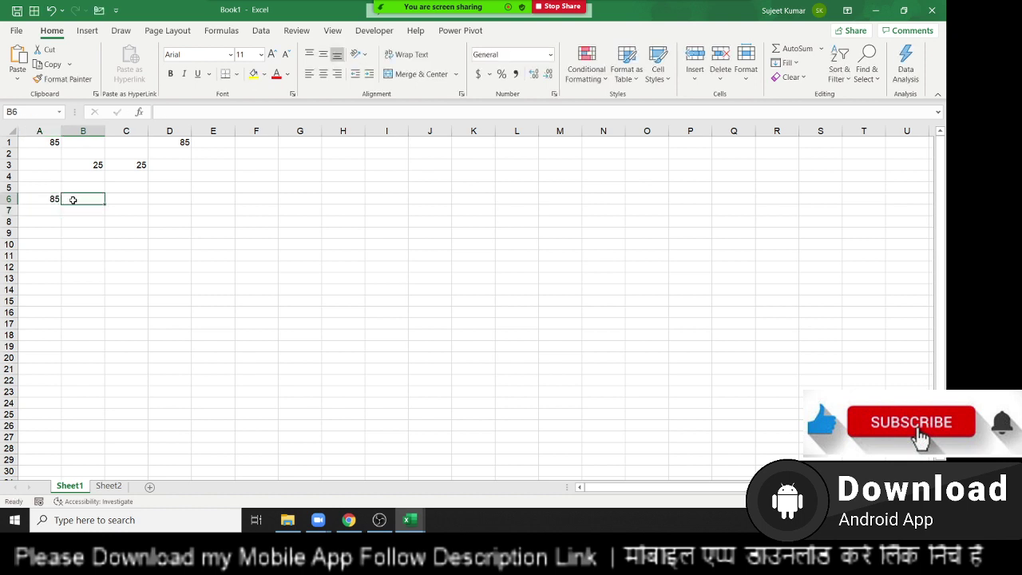
pyautogui.click(164, 112)
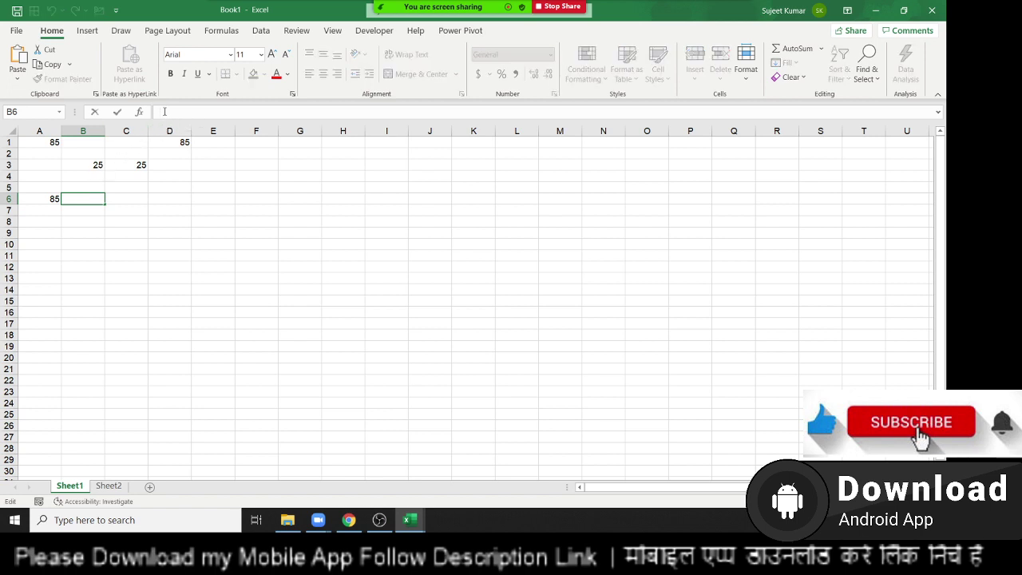
pyautogui.write('85')
pyautogui.press('Return')
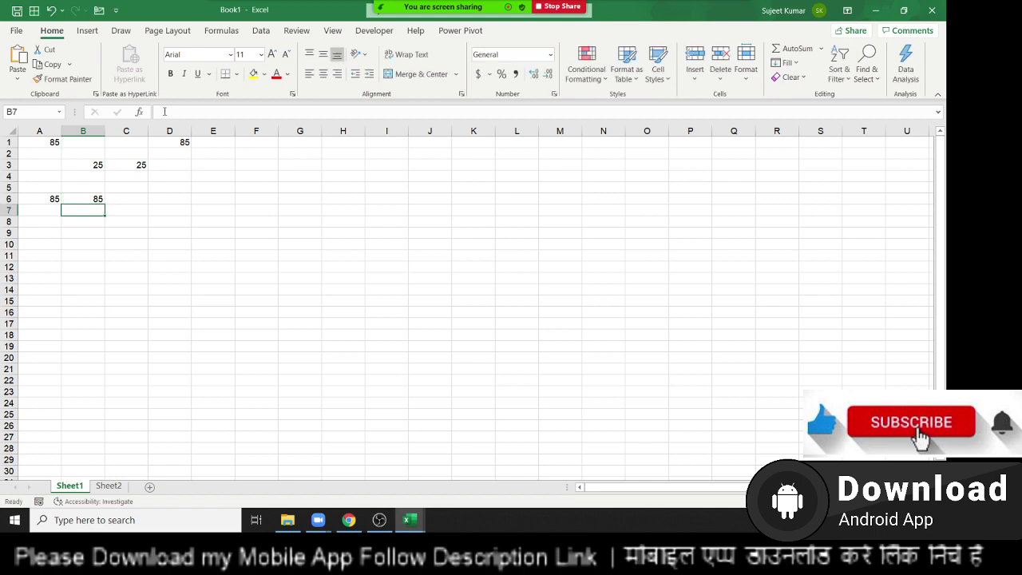
pyautogui.press('Up')
pyautogui.press('Down')
pyautogui.click(164, 112)
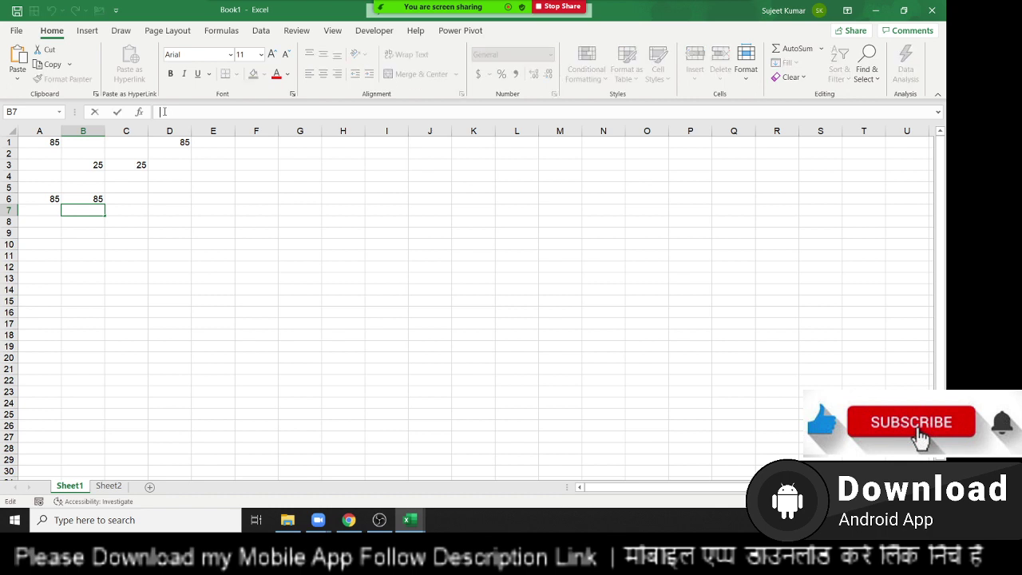
# Step: Put the formula =25+30 in cell F5
pyautogui.press('Escape')
pyautogui.click(237, 186)
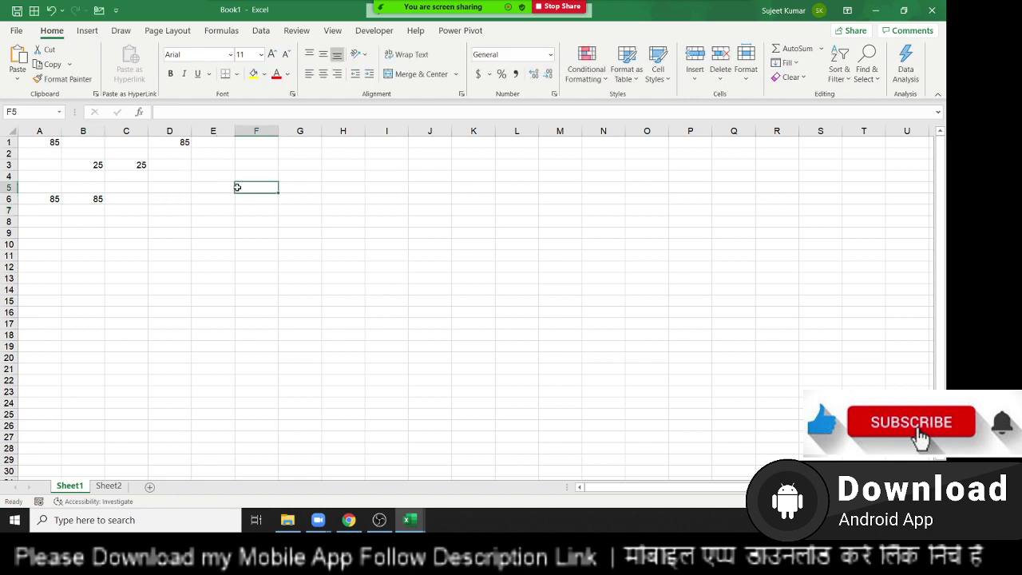
pyautogui.write('25')
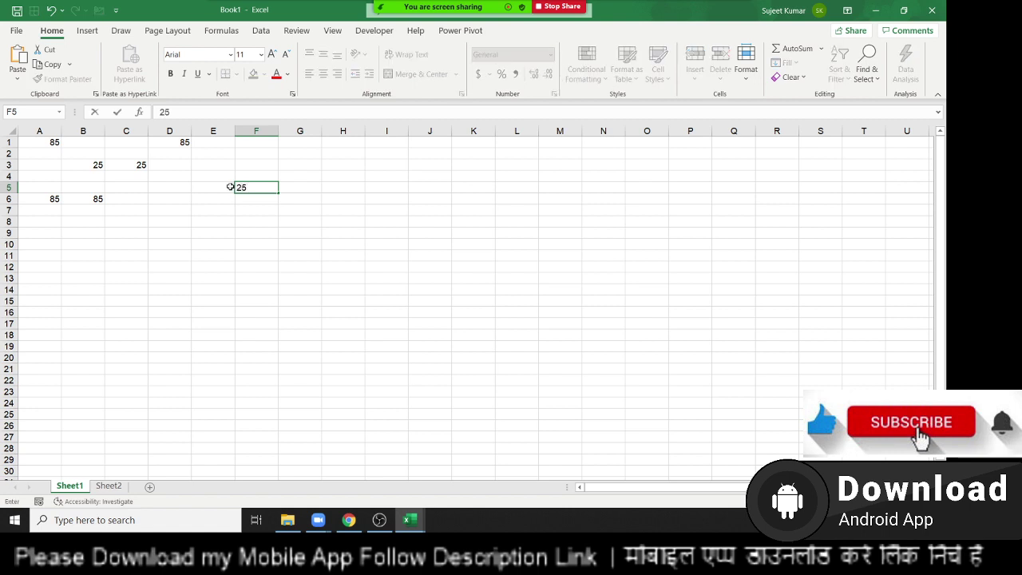
pyautogui.press('BackSpace')
pyautogui.press('BackSpace')
pyautogui.write('=25+')
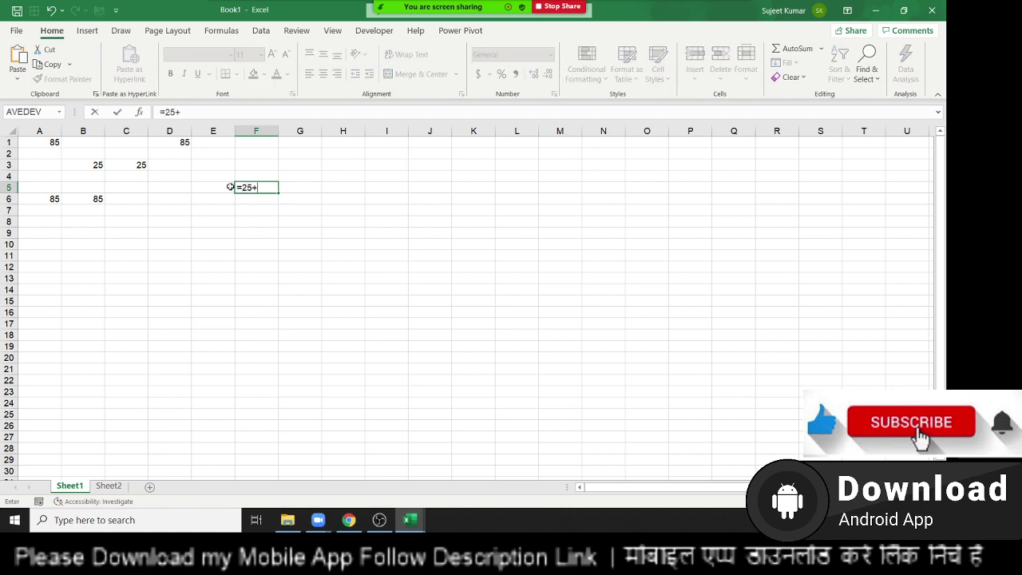
pyautogui.write('30')
pyautogui.press('Return')
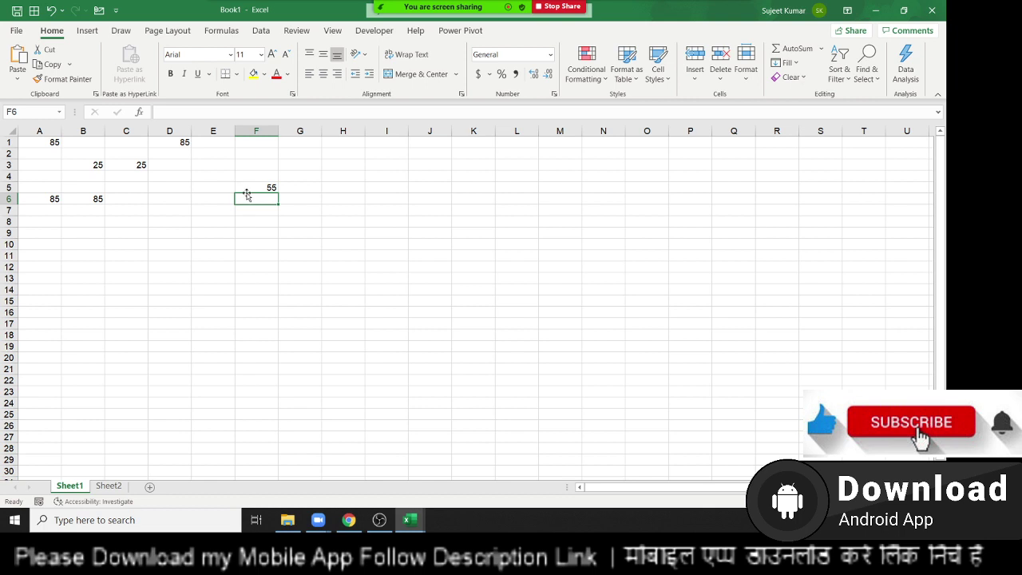
pyautogui.click(247, 188)
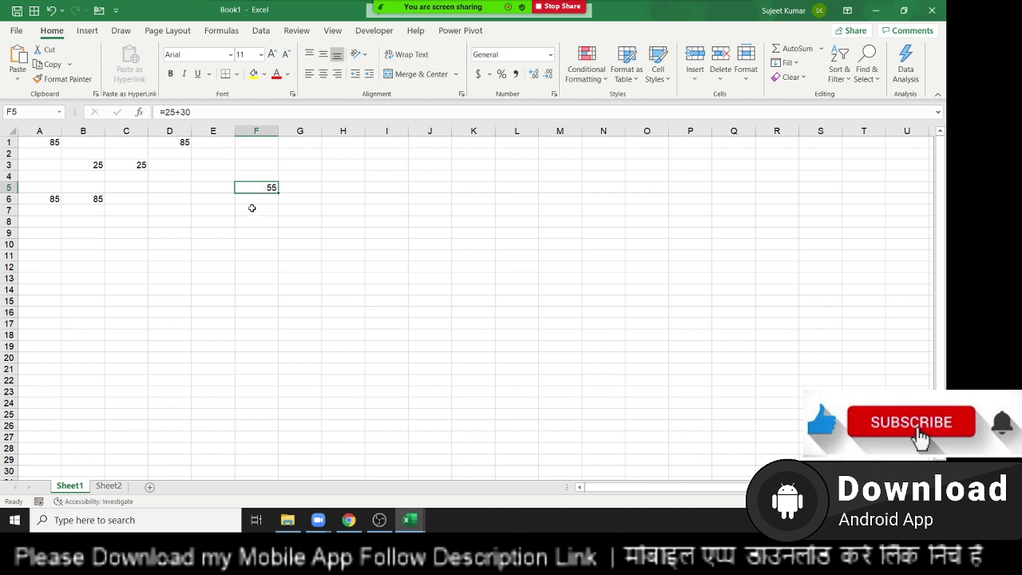
# Step: Enter the plain value 55 in cell D5
pyautogui.click(153, 190)
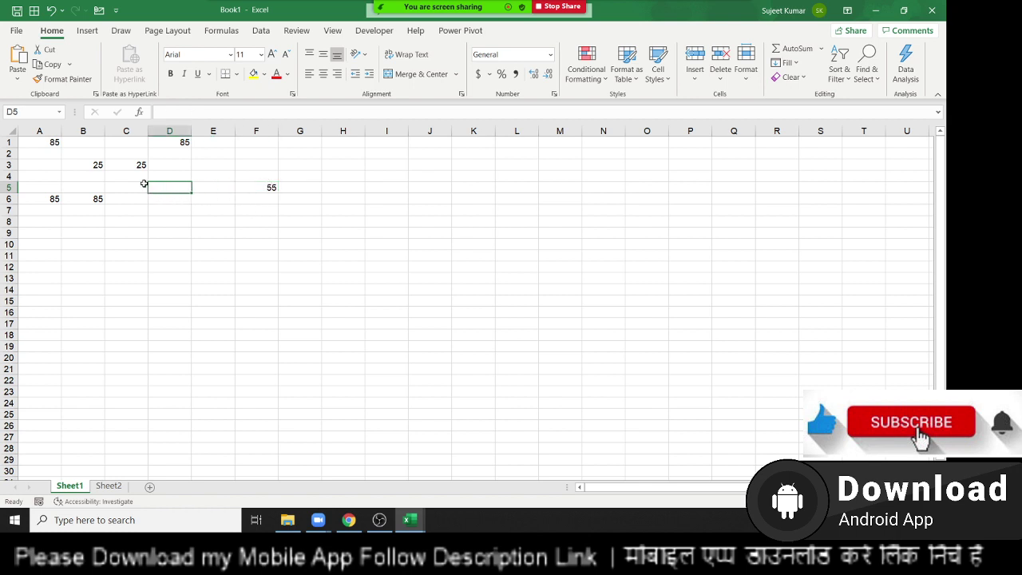
pyautogui.write('55')
pyautogui.press('Return')
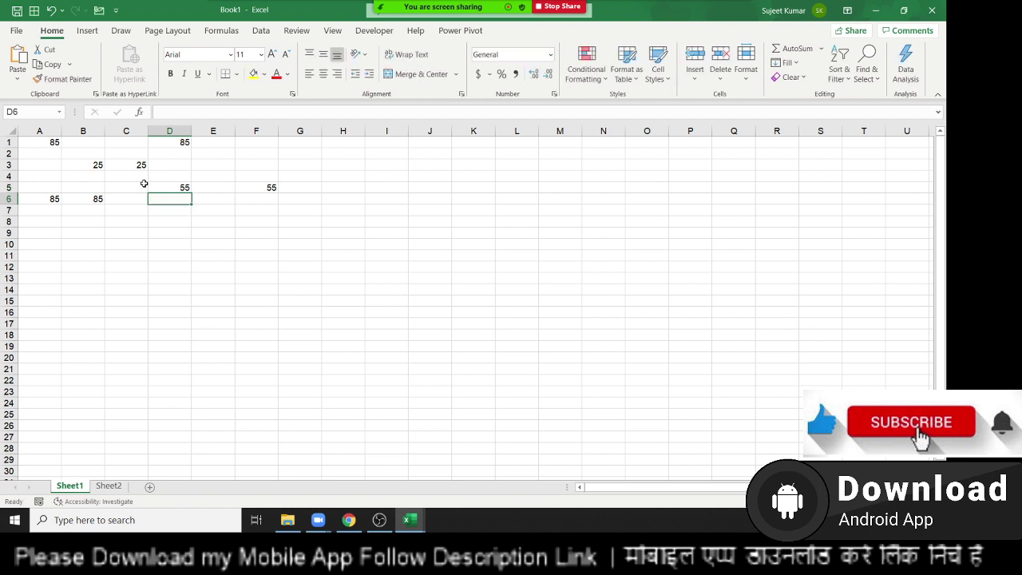
# Step: Reuse F5's =25+30 formula in D7, then go back to the VBA editor
pyautogui.click(256, 190)
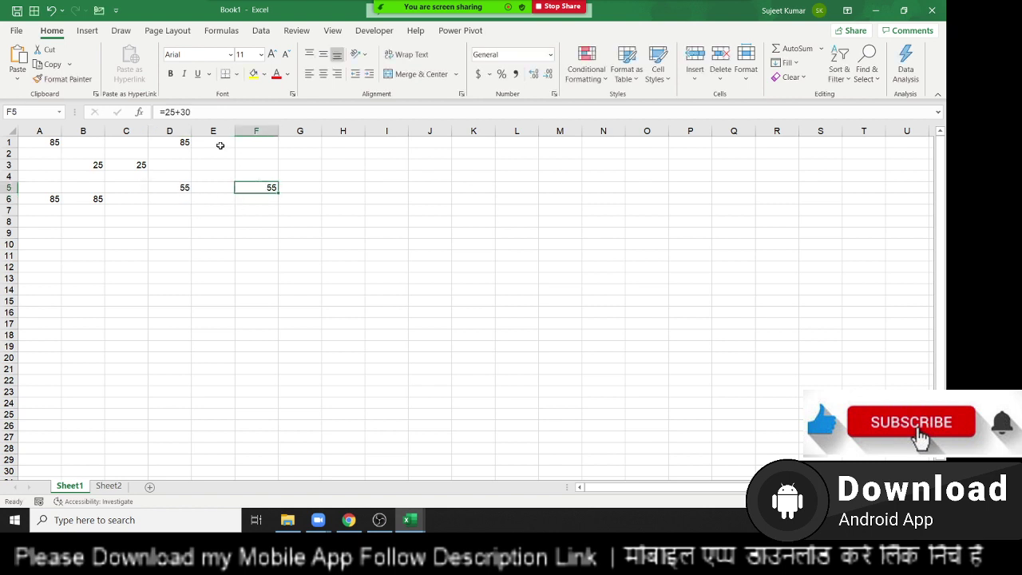
pyautogui.click(158, 111)
pyautogui.moveTo(159, 112); pyautogui.dragTo(192, 111)
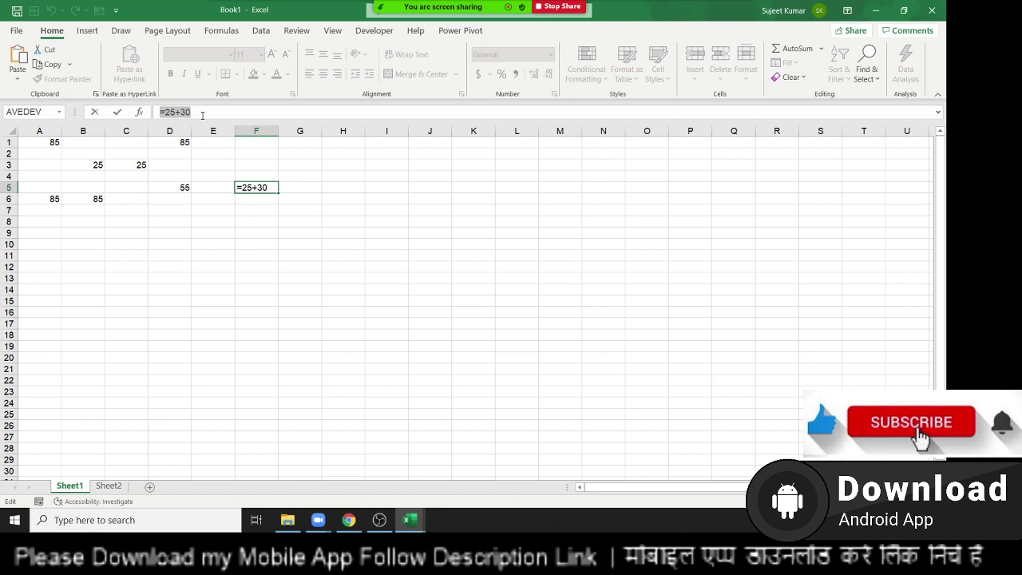
pyautogui.press('Escape')
pyautogui.click(159, 211)
pyautogui.write('=25+30')
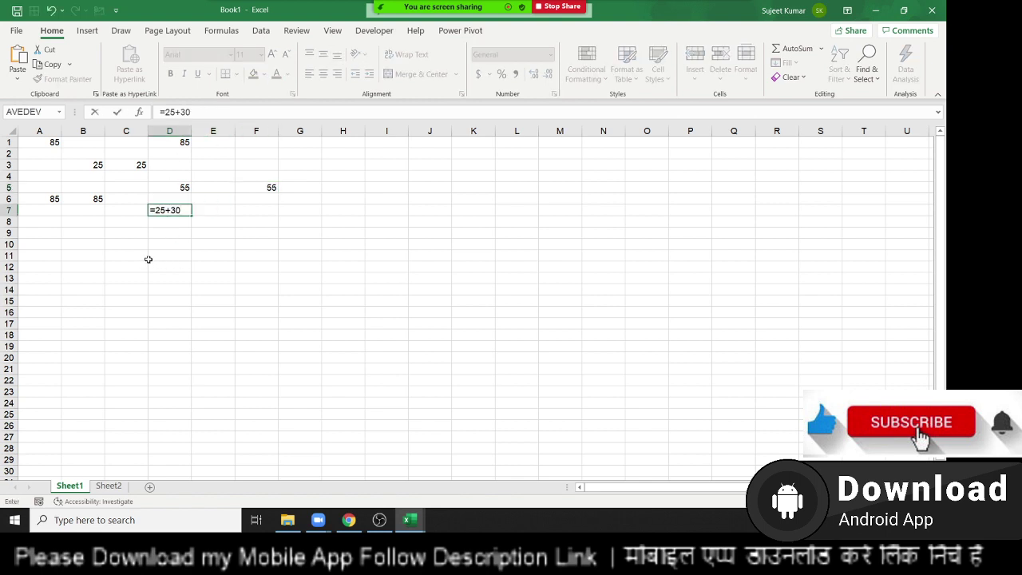
pyautogui.press('Escape')
pyautogui.hotkey('alt', 'F11')
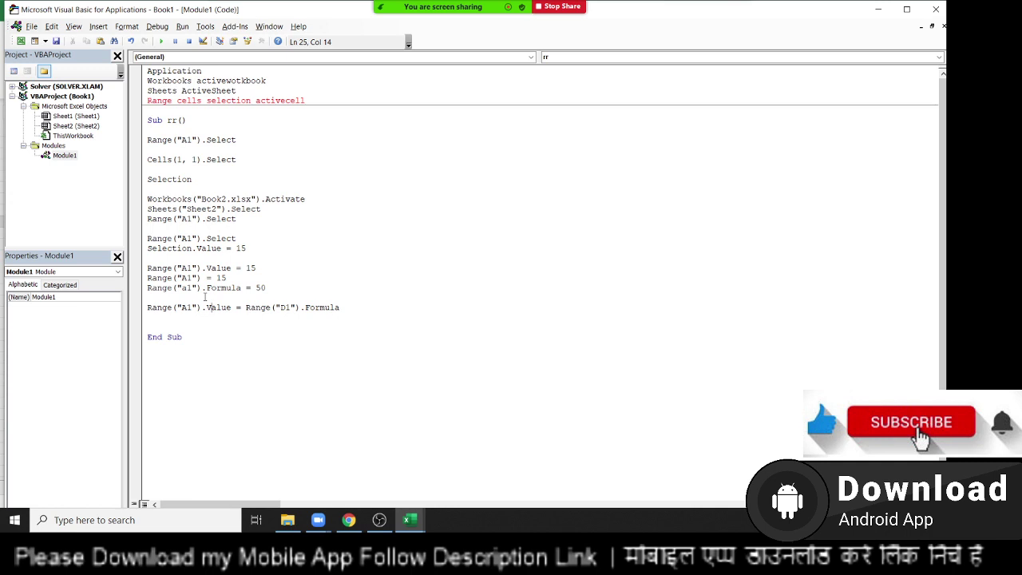
pyautogui.doubleClick(314, 309)
pyautogui.click(167, 323)
pyautogui.moveTo(236, 218); pyautogui.dragTo(147, 209)
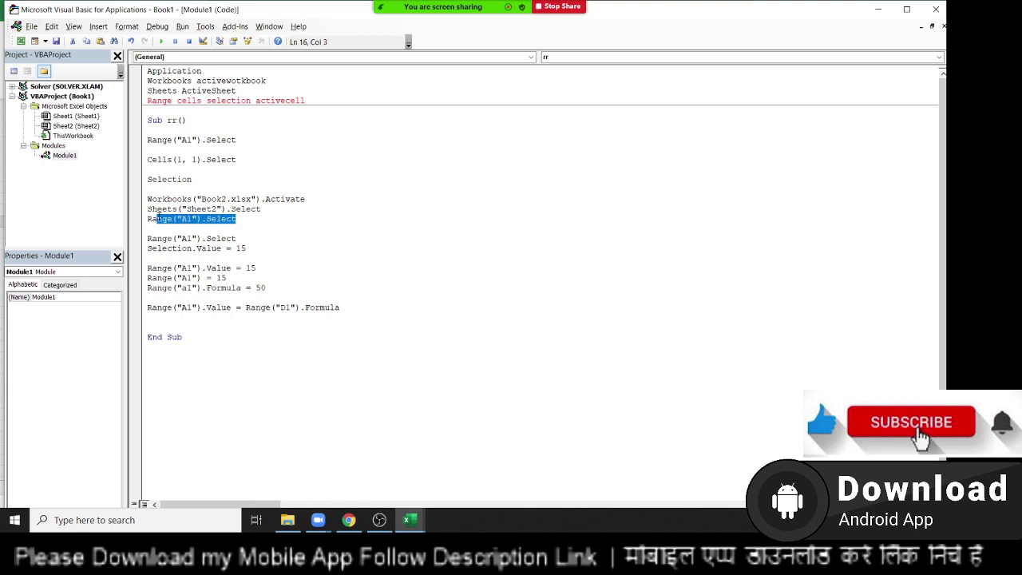
pyautogui.hotkey('ctrl', 'c')
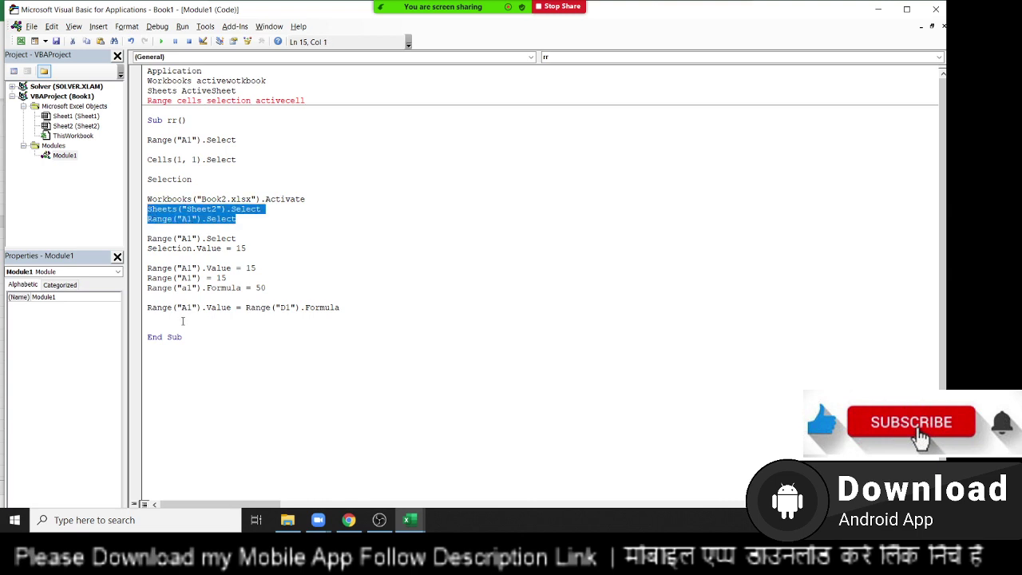
pyautogui.click(160, 328)
pyautogui.hotkey('ctrl', 'v')
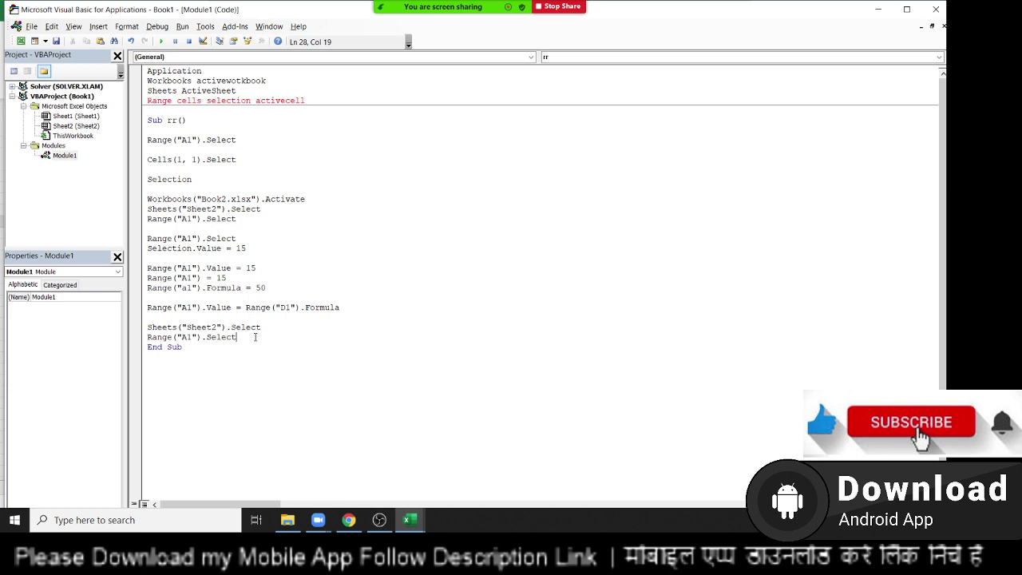
pyautogui.hotkey('ctrl', 'z')
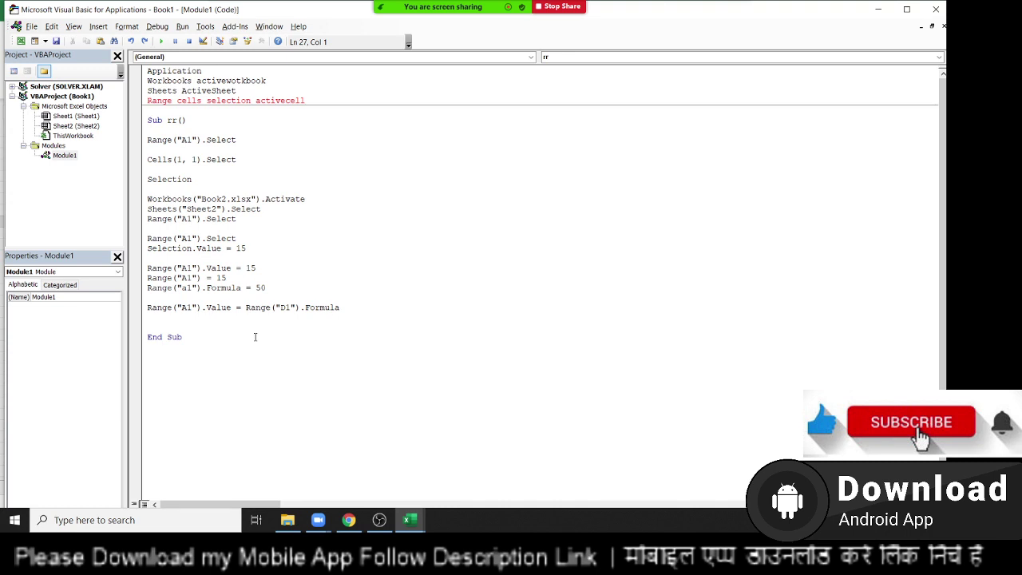
# Step: Add the statement Range("A1").Value = 25 above End Sub
pyautogui.press('Return')
pyautogui.write('ra')
pyautogui.write('nge(')
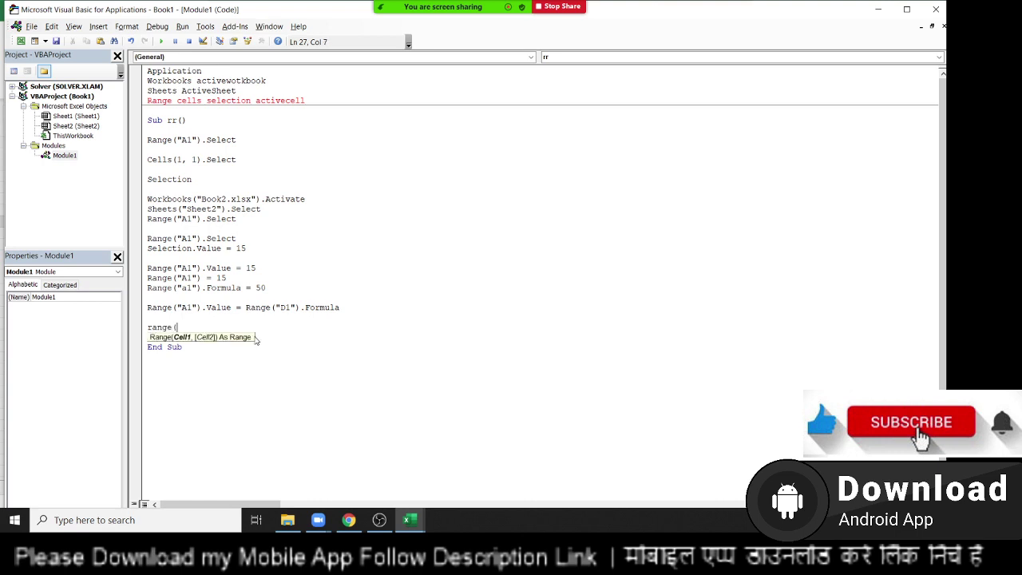
pyautogui.write('"A1"')
pyautogui.write(').Value ')
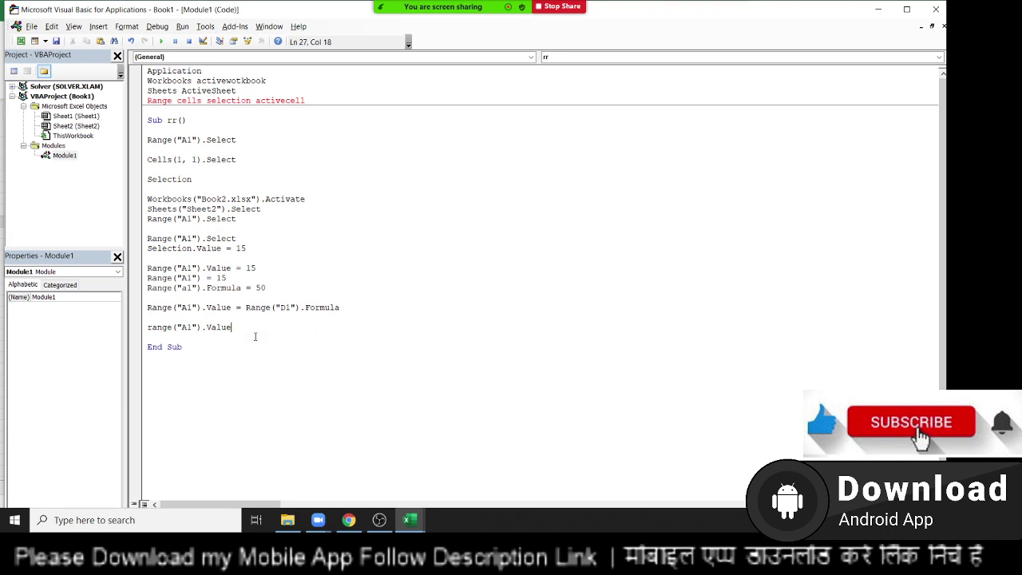
pyautogui.write('=')
pyautogui.write('rang')
pyautogui.write('e(')
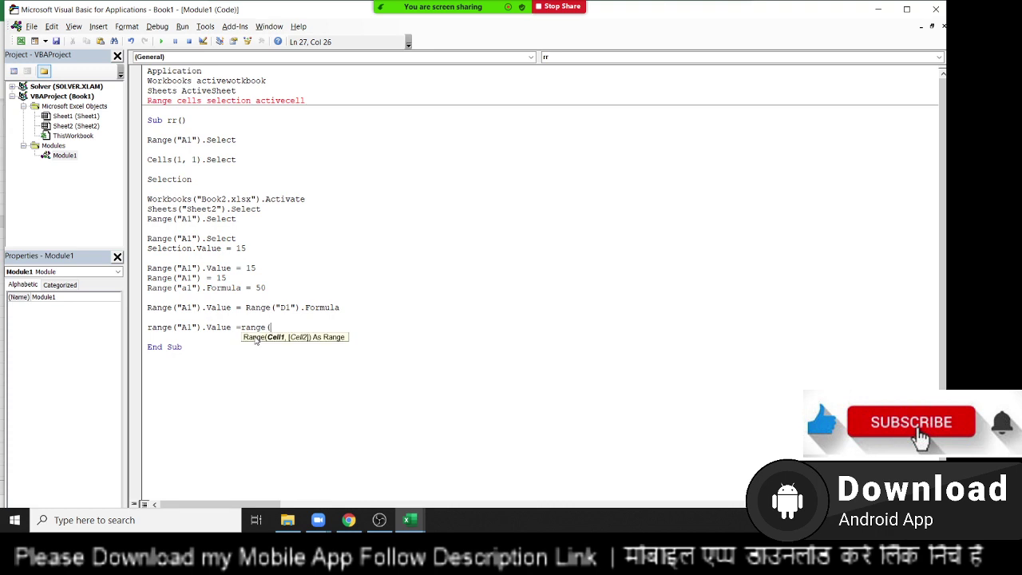
pyautogui.press('BackSpace')
pyautogui.press('BackSpace')
pyautogui.press('BackSpace')
pyautogui.press('BackSpace')
pyautogui.press('BackSpace')
pyautogui.press('BackSpace')
pyautogui.write('25')
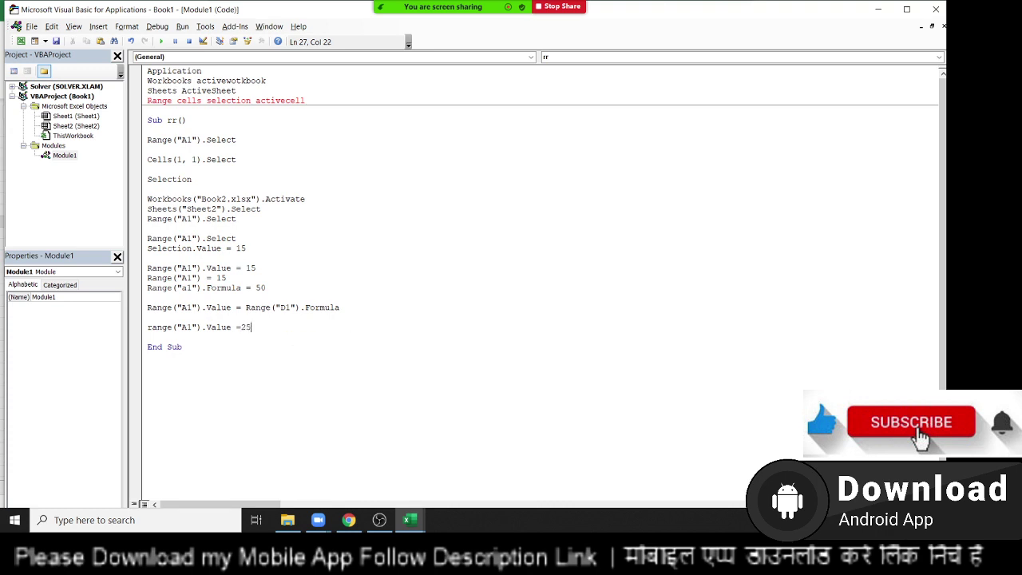
pyautogui.press('Return')
# Step: Start a Sheets("Sheet2"). qualifier on a new line above that statement
pyautogui.click(146, 327)
pyautogui.press('Return')
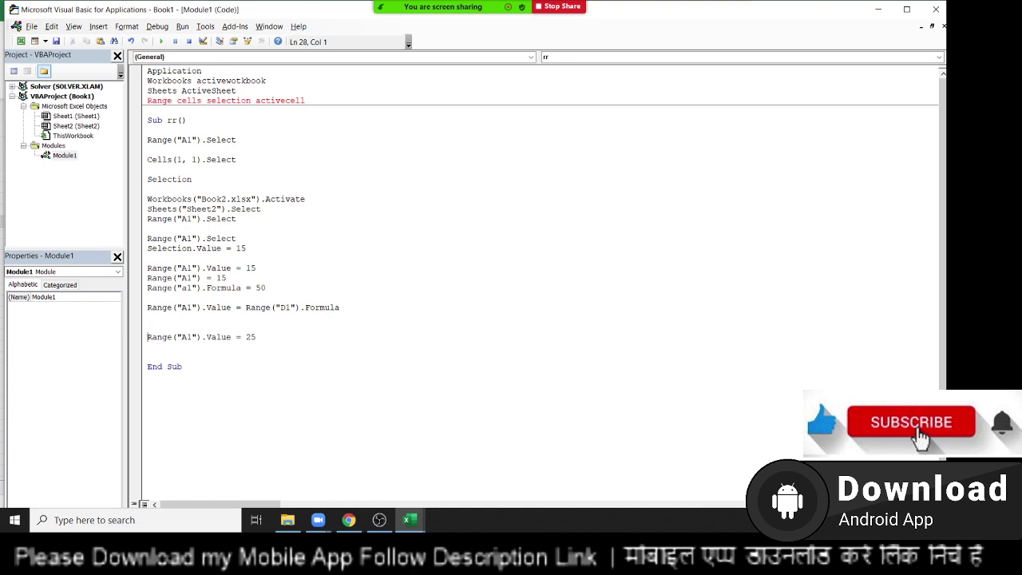
pyautogui.write('shees')
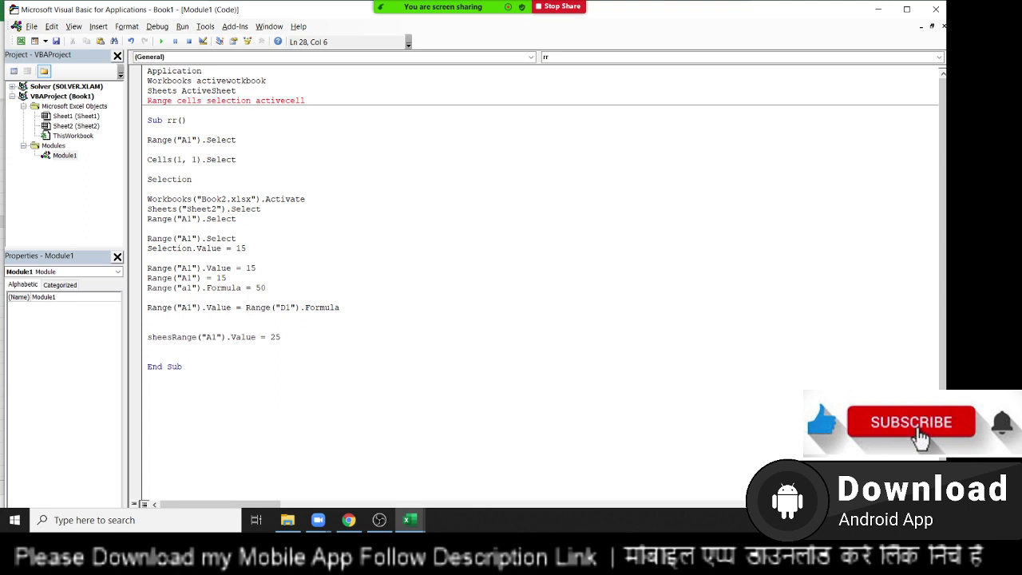
pyautogui.press('BackSpace')
pyautogui.write('ts')
pyautogui.write('("Shee')
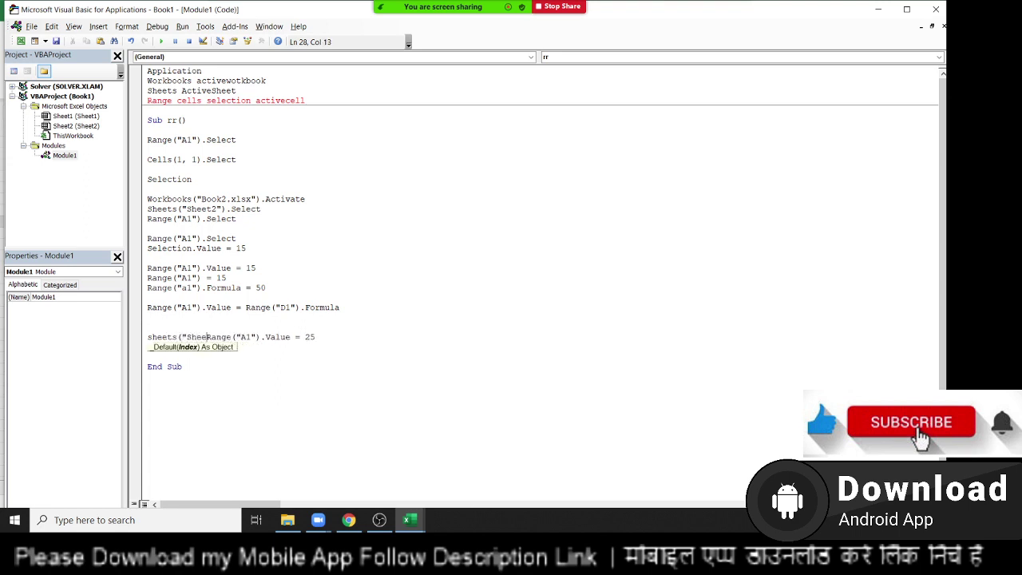
pyautogui.write('t2"')
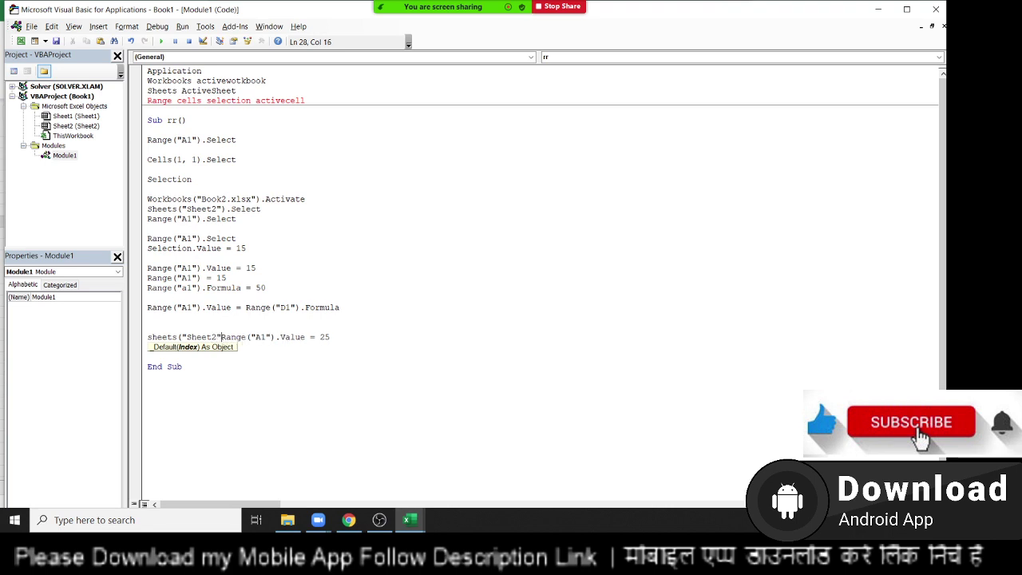
pyautogui.write(')')
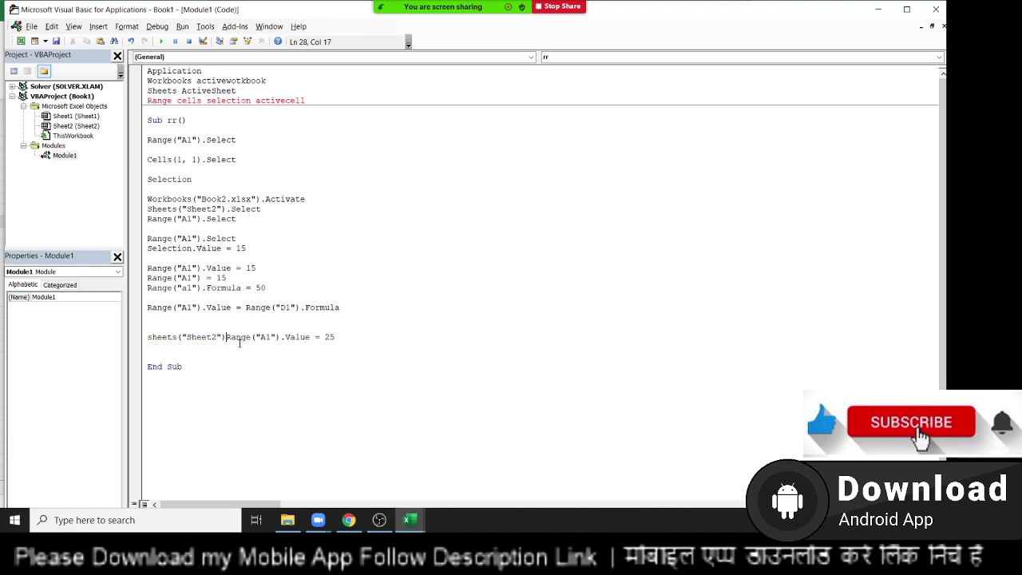
pyautogui.write('.')
# Step: Check in Excel that Sheet2's A1 is still empty, then return to Sheet1
pyautogui.click(239, 349)
pyautogui.click(227, 357)
pyautogui.hotkey('alt', 'F11')
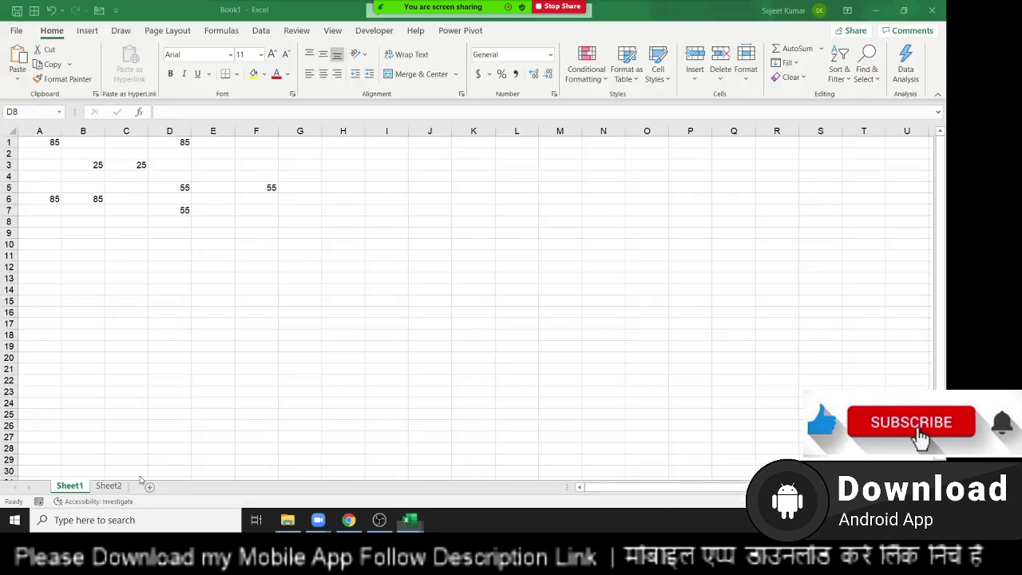
pyautogui.click(109, 486)
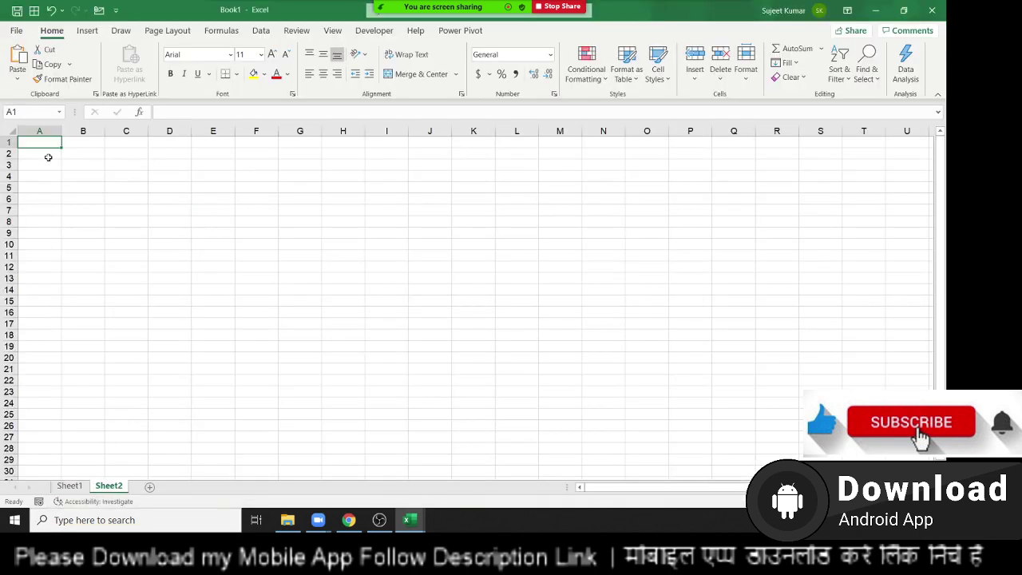
pyautogui.write('25')
pyautogui.press('Escape')
pyautogui.click(69, 485)
# Step: Copy the Sheets("Sheet2").Range("A1").Value reference and select the 25 to replace it
pyautogui.hotkey('alt', 'Tab')
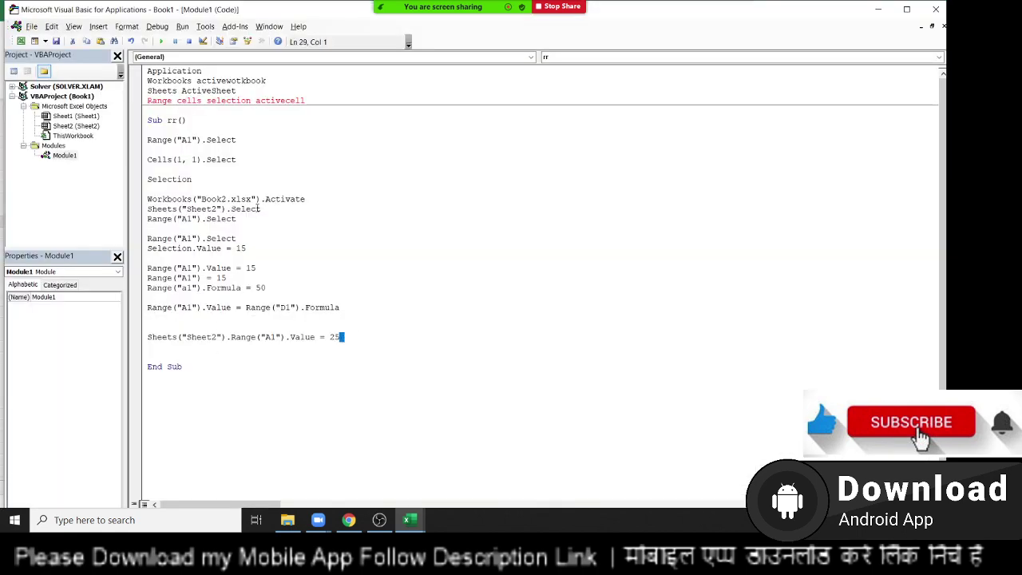
pyautogui.moveTo(261, 208); pyautogui.dragTo(139, 211)
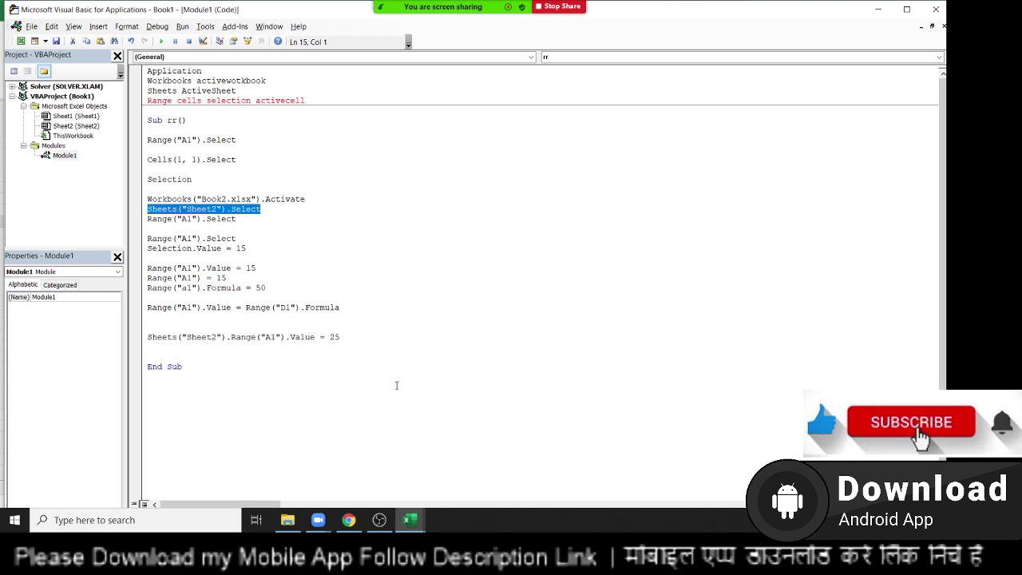
pyautogui.moveTo(343, 336); pyautogui.dragTo(104, 330)
pyautogui.hotkey('ctrl', 'c')
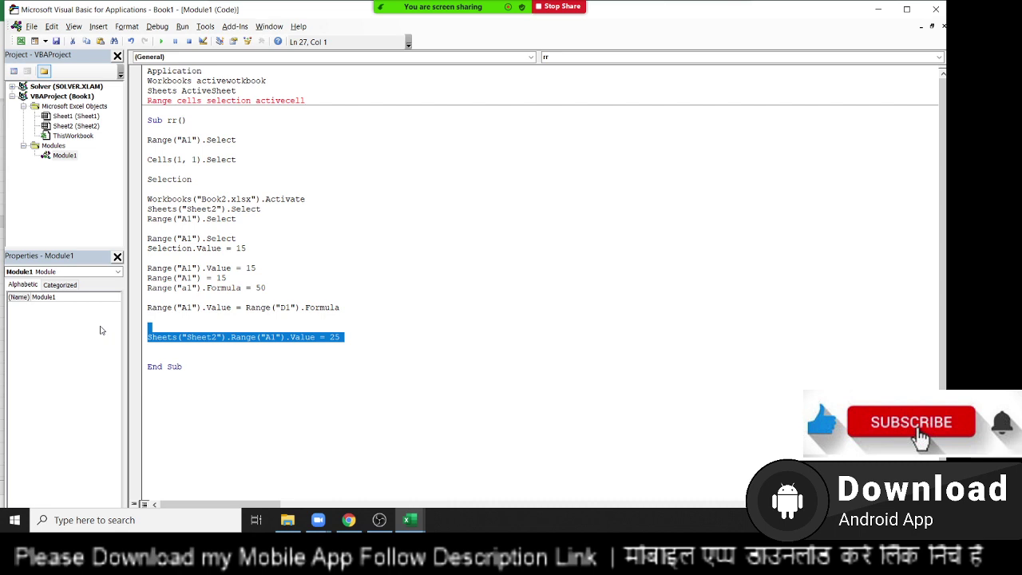
pyautogui.click(222, 369)
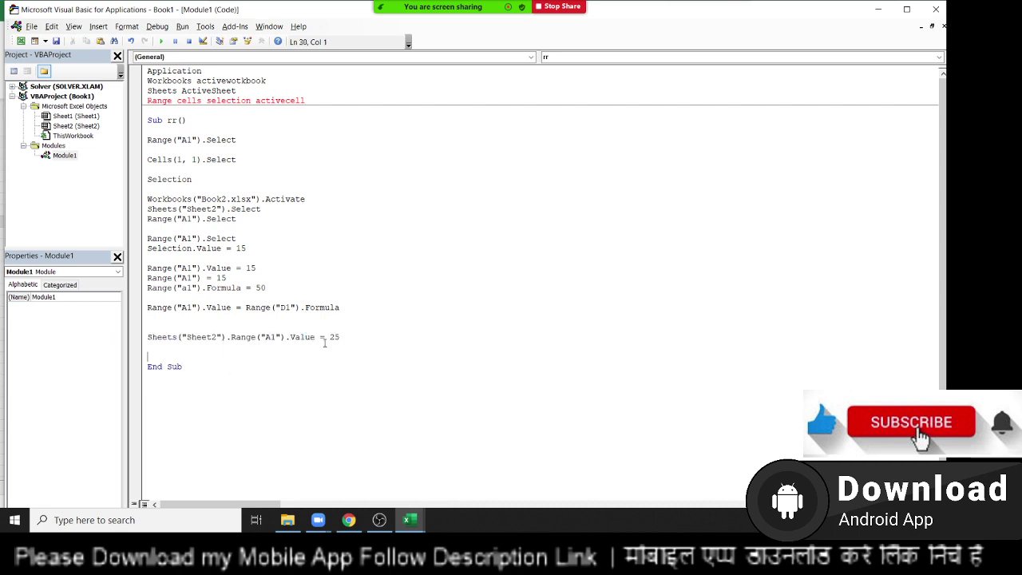
pyautogui.moveTo(315, 337); pyautogui.dragTo(112, 337)
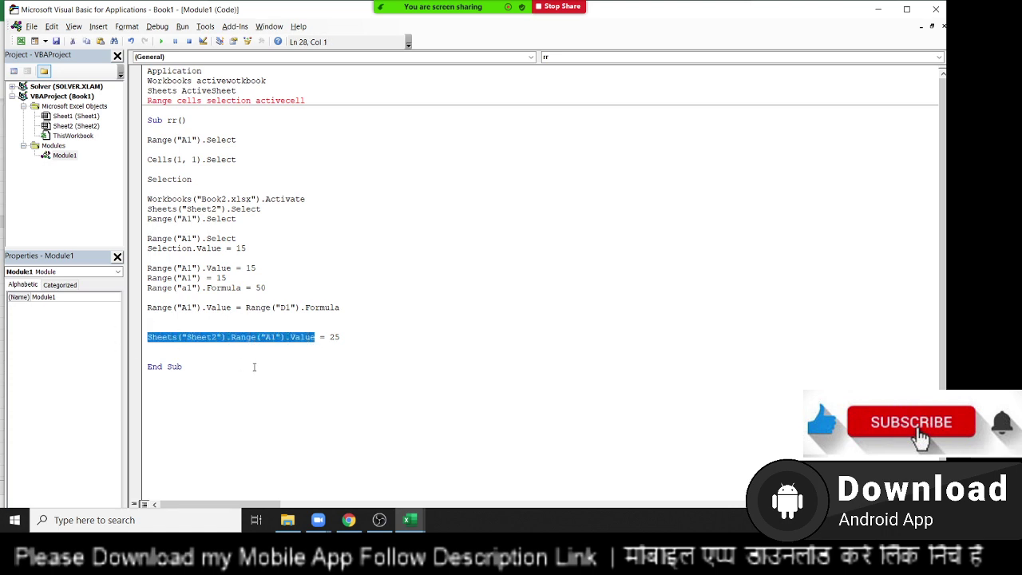
pyautogui.doubleClick(334, 337)
# Step: Paste the copied reference in place of 25 and edit its source sheet name
pyautogui.hotkey('ctrl', 'v')
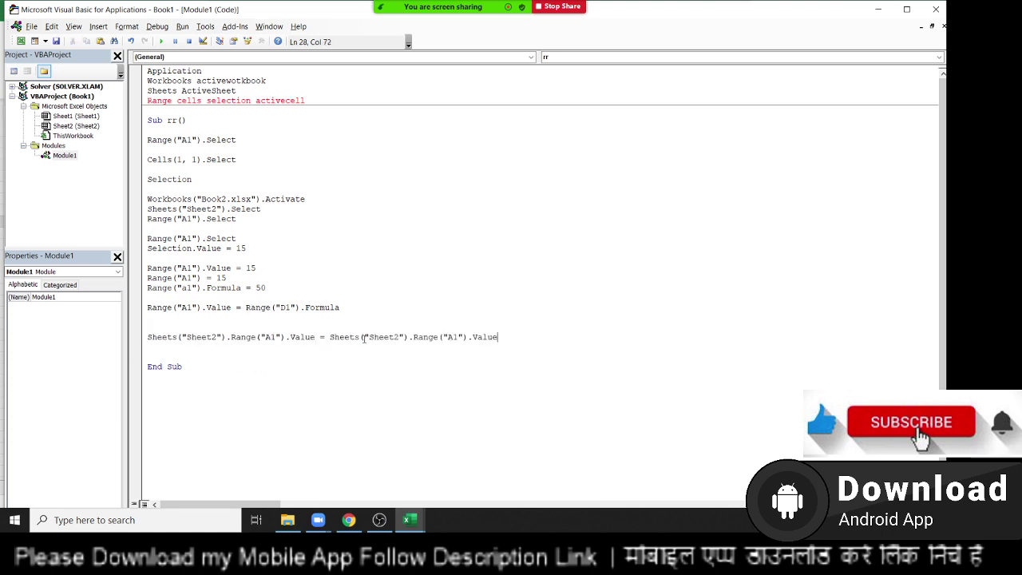
pyautogui.click(390, 337)
pyautogui.press('Delete')
pyautogui.write('1')
# Step: Add a new Sheet3 in Excel, then begin turning the target into workSheets
pyautogui.hotkey('alt', 'F11')
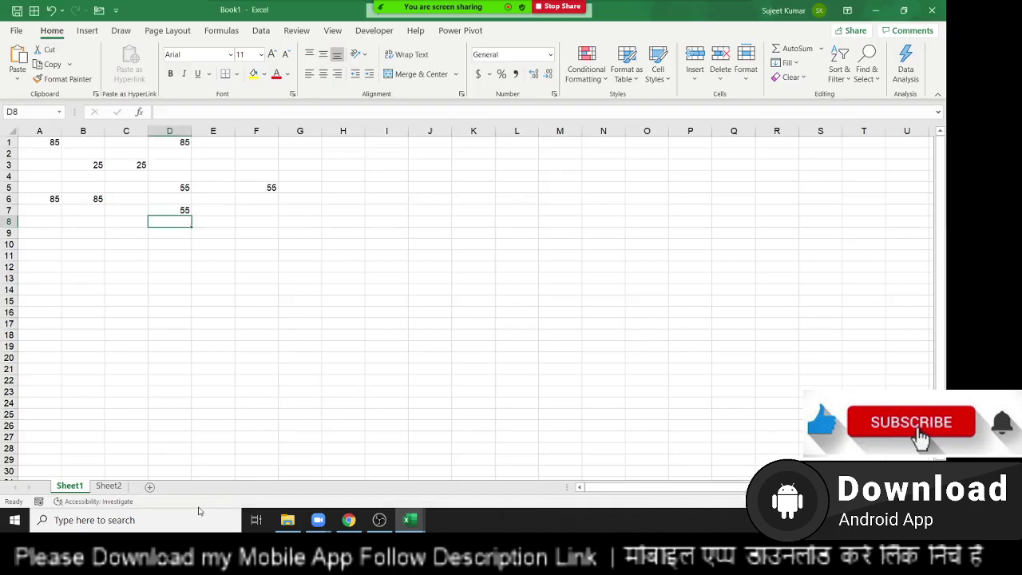
pyautogui.click(148, 487)
pyautogui.click(69, 485)
pyautogui.hotkey('alt', 'F11')
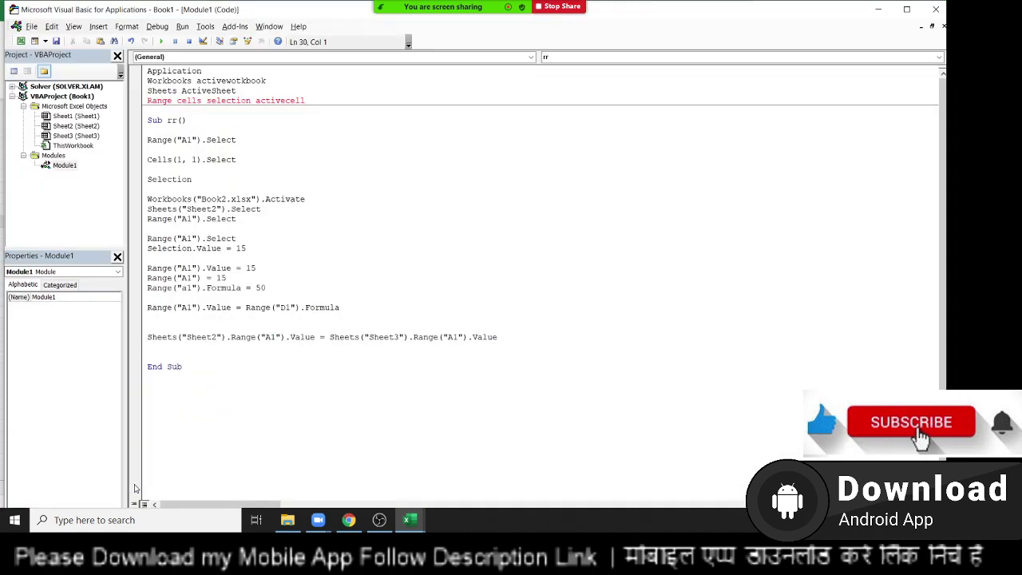
pyautogui.click(150, 336)
pyautogui.write('work')
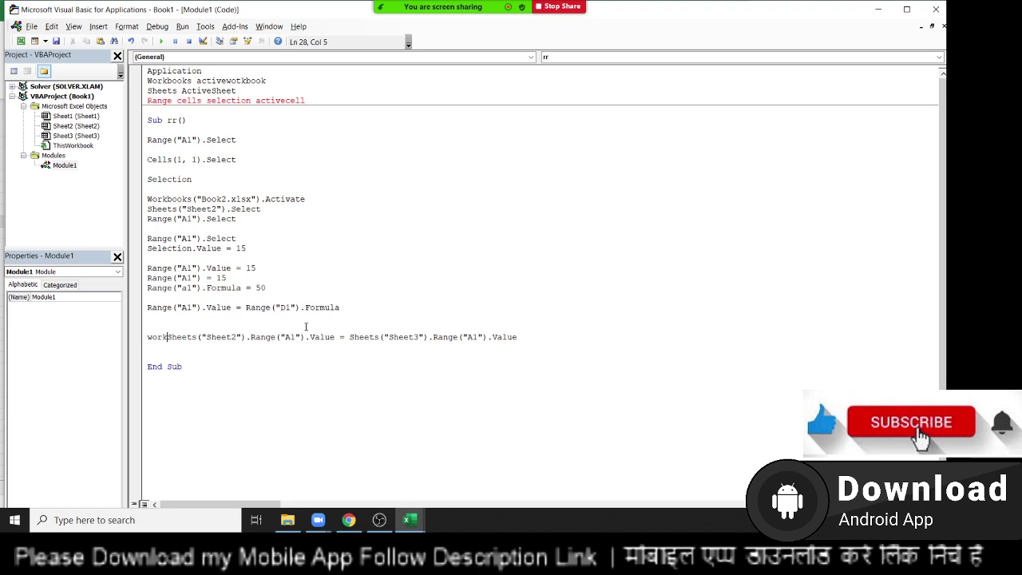
# Step: Prefix the target with Workbooks("Book2.xlsx")., correcting the xlks typo, and compare earlier lines
pyautogui.write('books(')
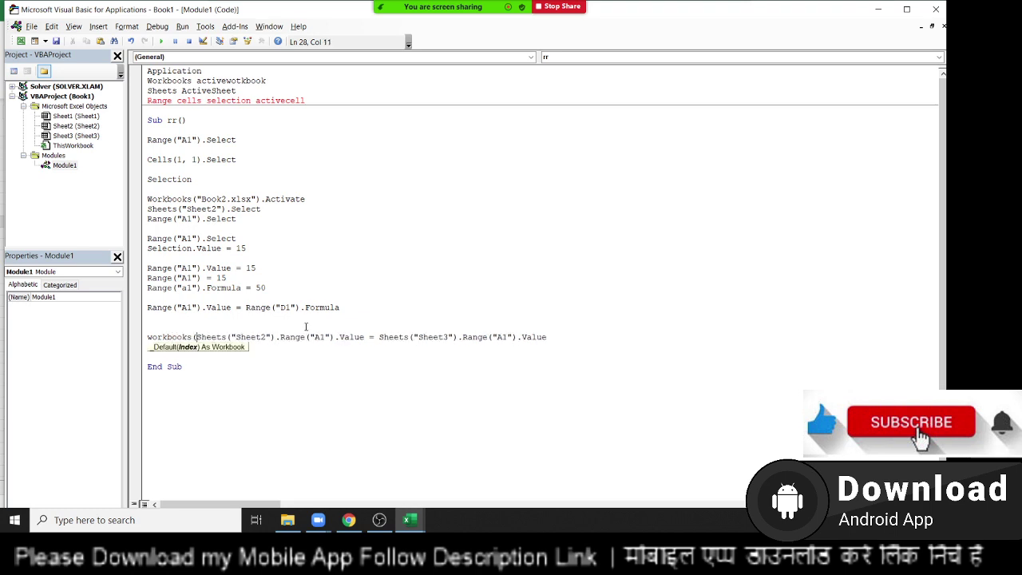
pyautogui.write('"Boo')
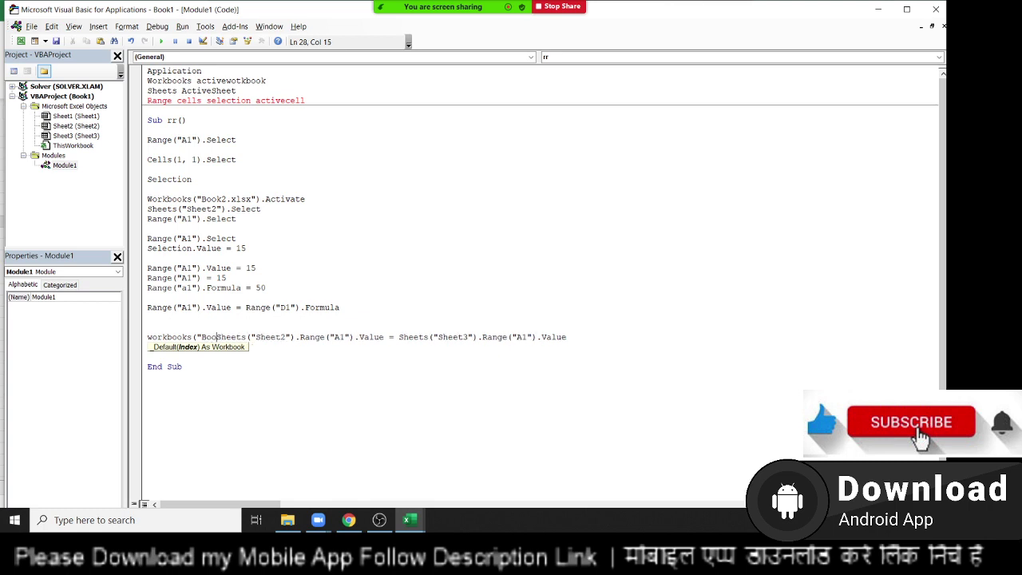
pyautogui.write('k2')
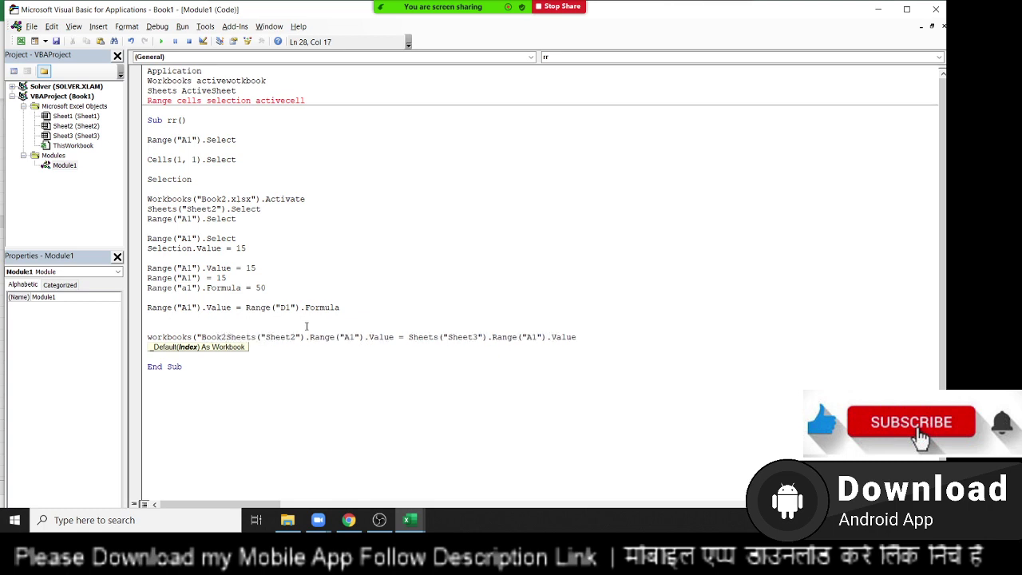
pyautogui.write('.xlks')
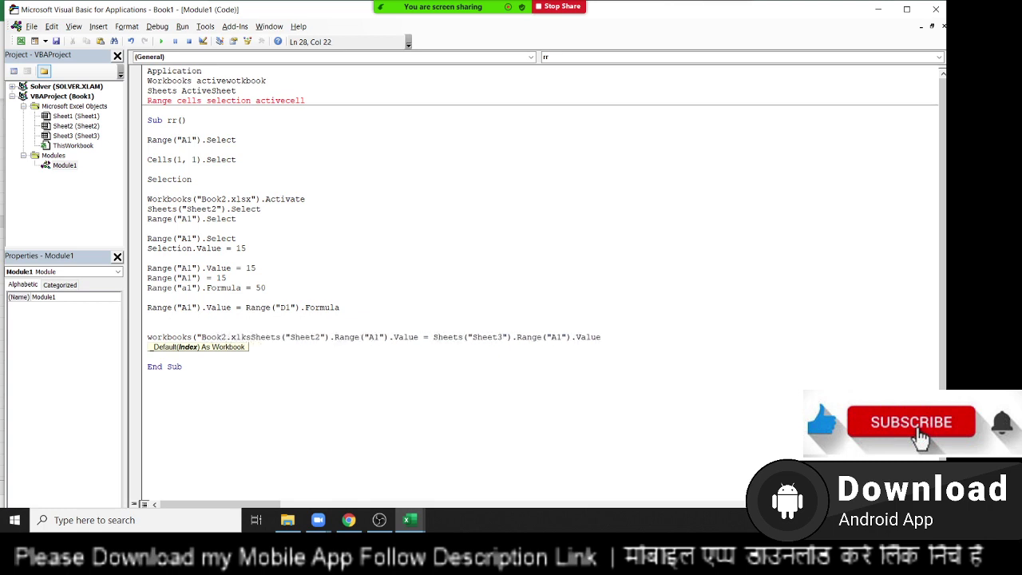
pyautogui.press('BackSpace')
pyautogui.press('BackSpace')
pyautogui.press('BackSpace')
pyautogui.press('BackSpace')
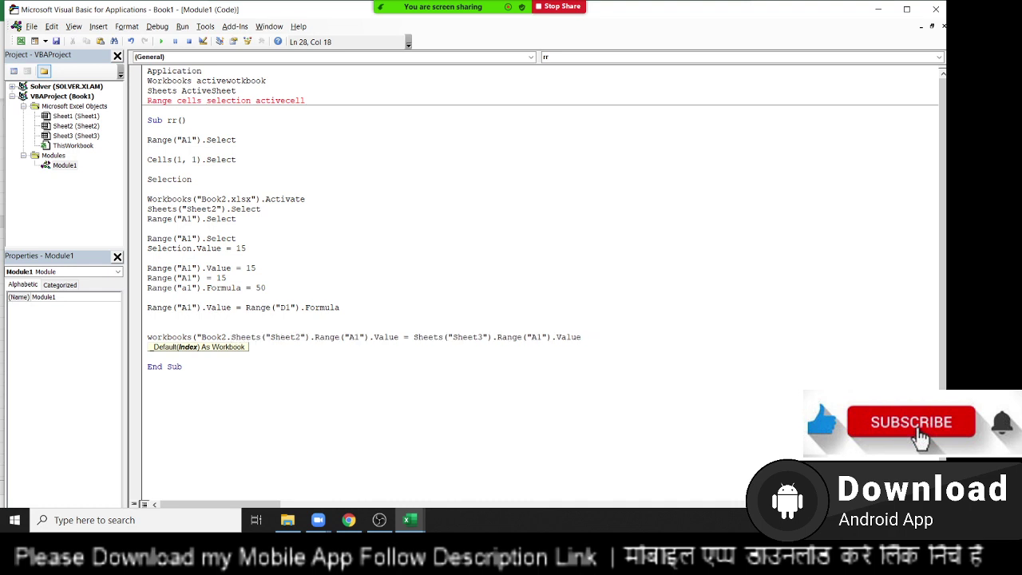
pyautogui.write('xl')
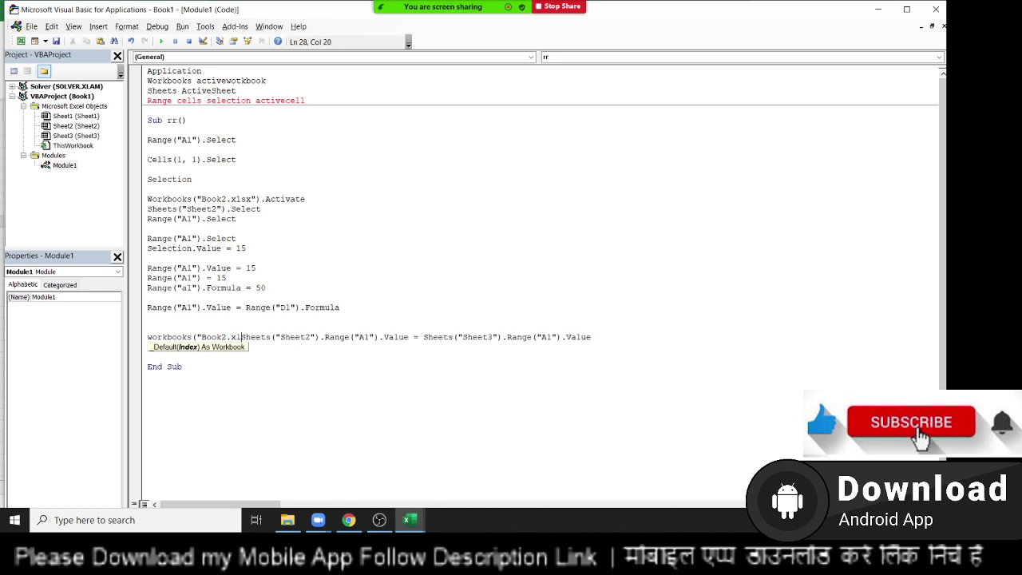
pyautogui.write('sx")')
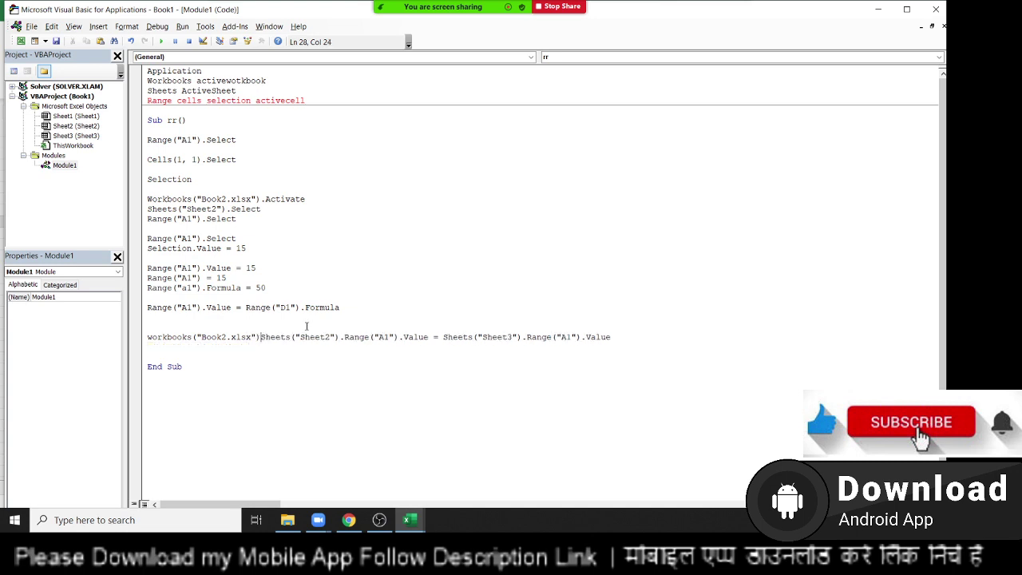
pyautogui.write('.')
pyautogui.click(192, 366)
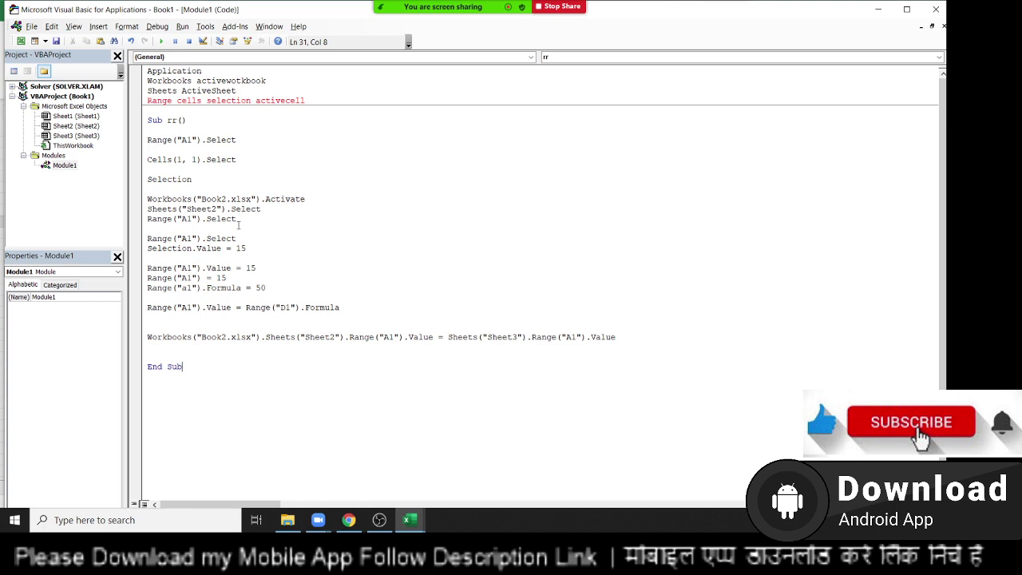
pyautogui.moveTo(238, 220); pyautogui.dragTo(148, 196)
pyautogui.click(197, 338)
pyautogui.click(196, 329)
# Step: Add blank lines before End Sub in the rr macro
pyautogui.click(166, 354)
pyautogui.moveTo(166, 353); pyautogui.dragTo(133, 164)
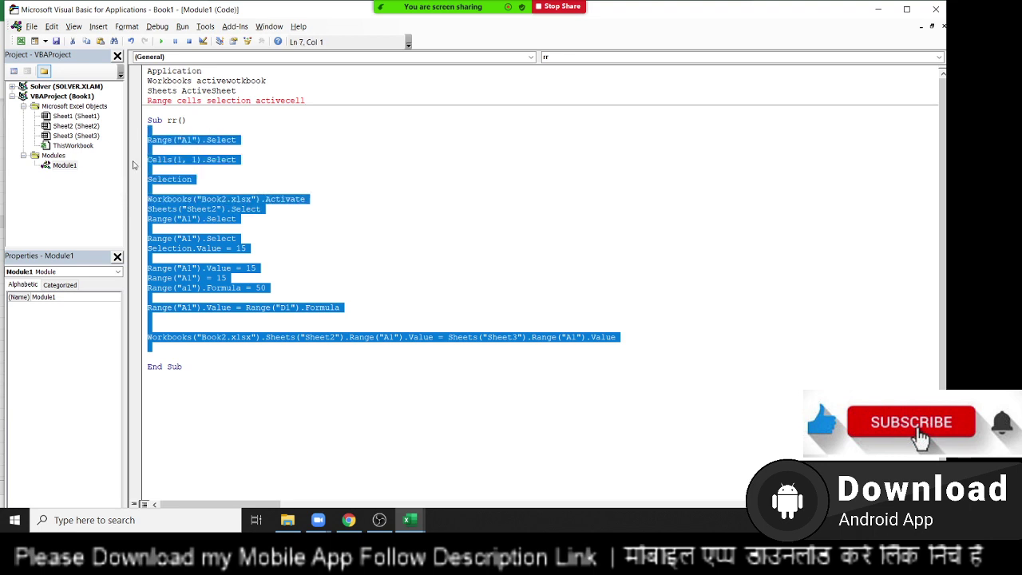
pyautogui.click(178, 355)
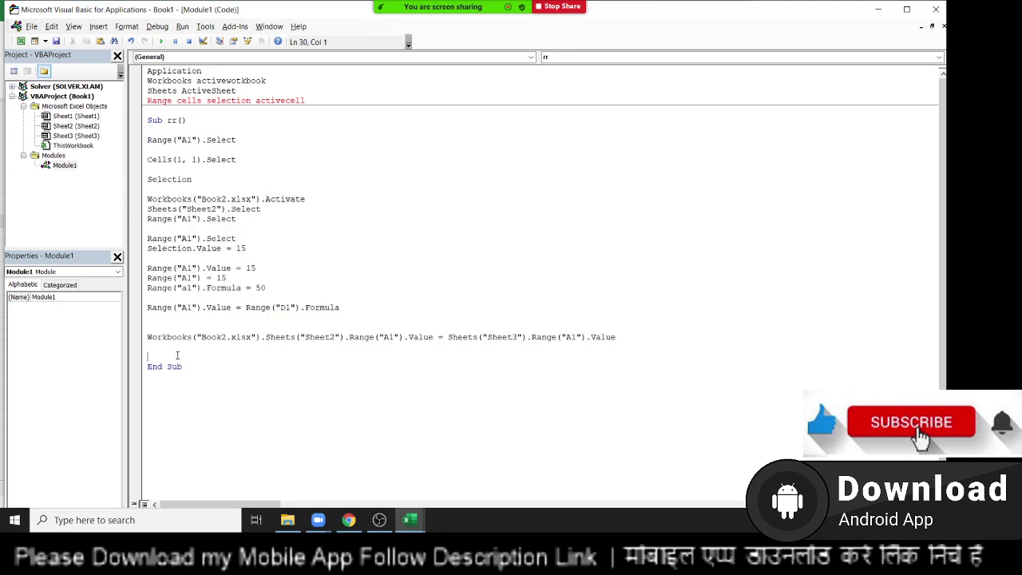
pyautogui.press('Return')
pyautogui.press('Return')
pyautogui.press('Up')
pyautogui.press('Up')
# Step: Clear Sheet1 ranges B2:F7, A5:A8 and C1:E3, keeping 85 in A1, and select B1
pyautogui.hotkey('alt', 'F11')
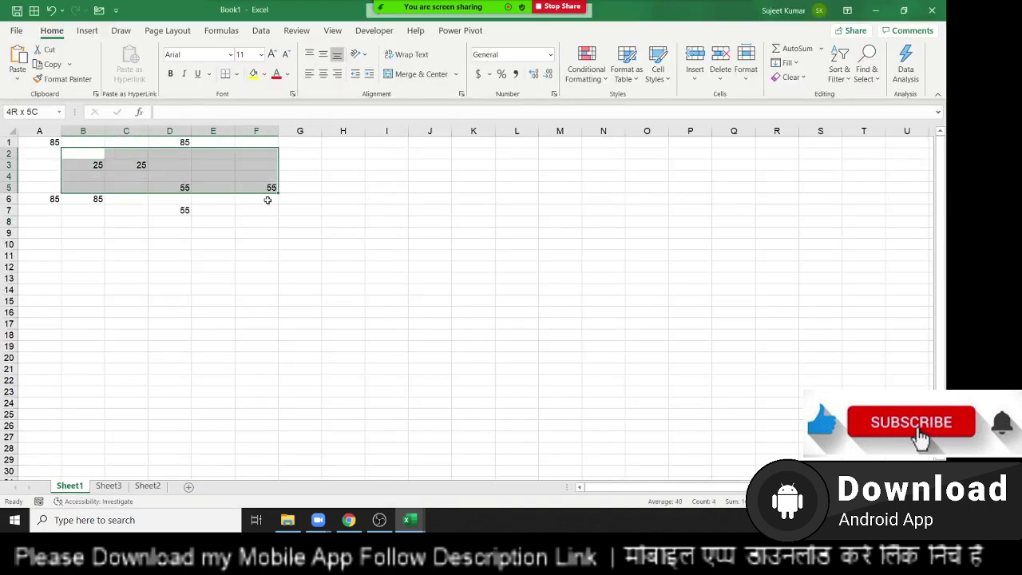
pyautogui.moveTo(82, 153); pyautogui.dragTo(264, 212)
pyautogui.press('Delete')
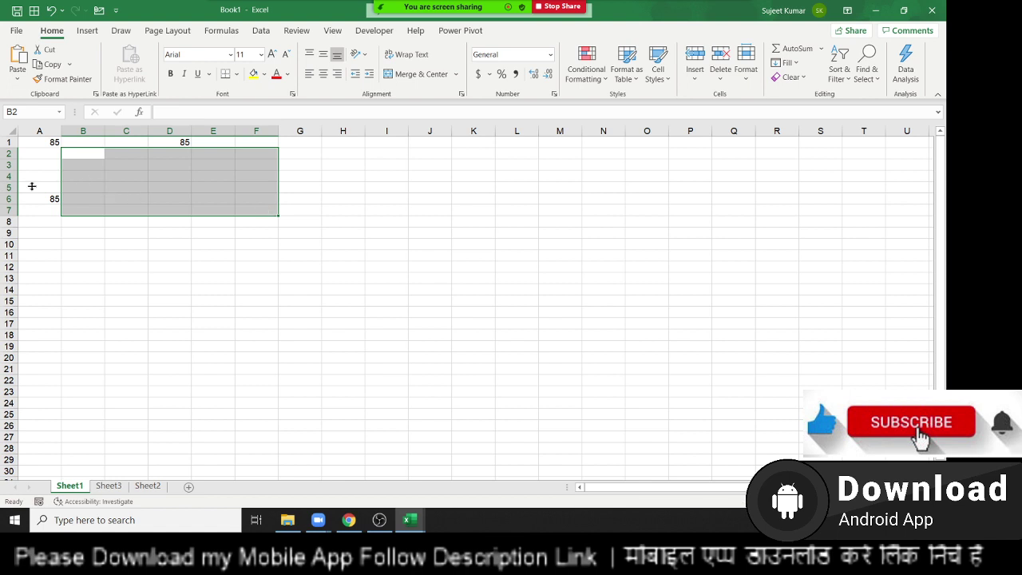
pyautogui.moveTo(32, 187); pyautogui.dragTo(54, 210)
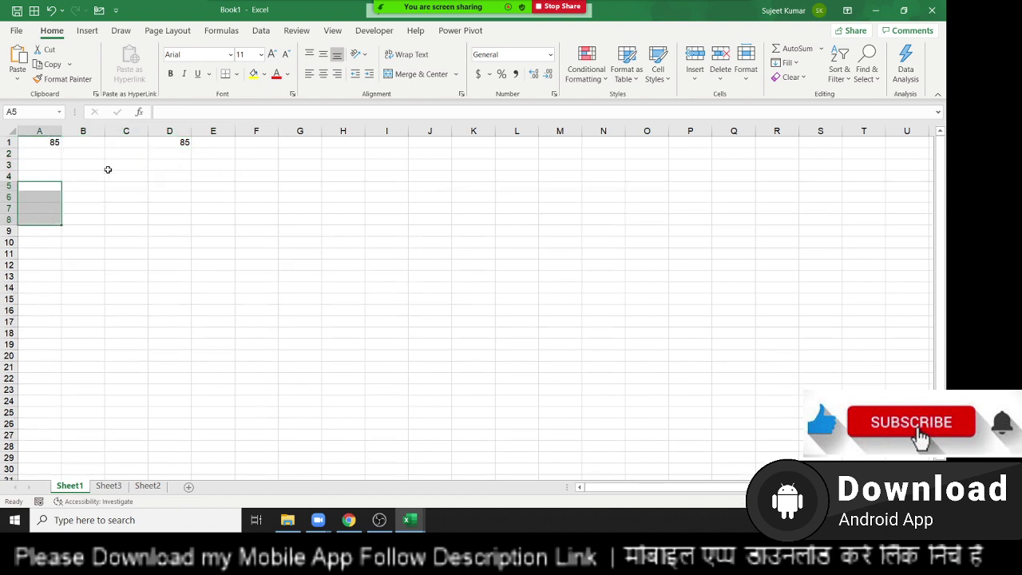
pyautogui.moveTo(128, 140); pyautogui.dragTo(212, 165)
pyautogui.press('Delete')
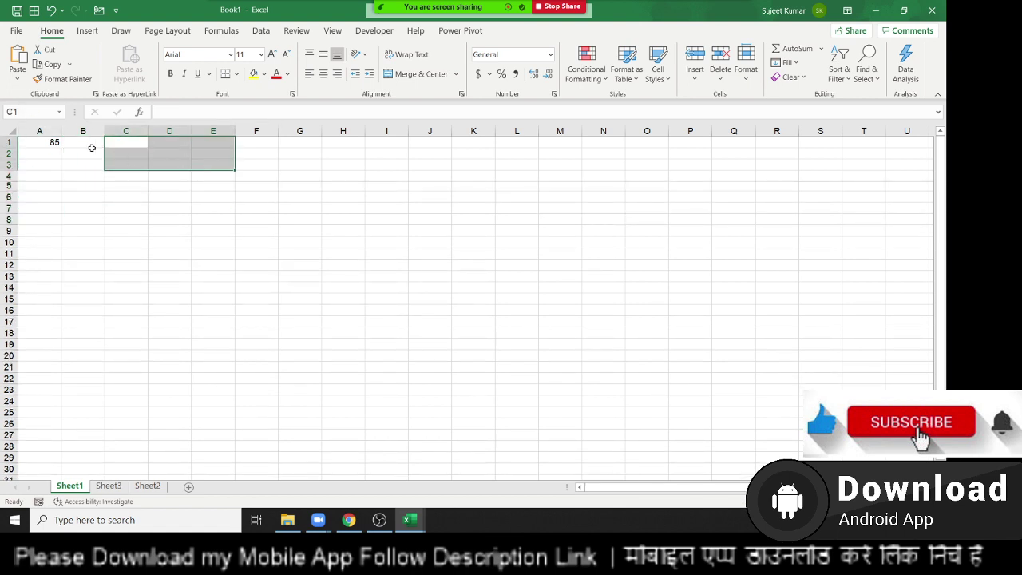
pyautogui.click(77, 145)
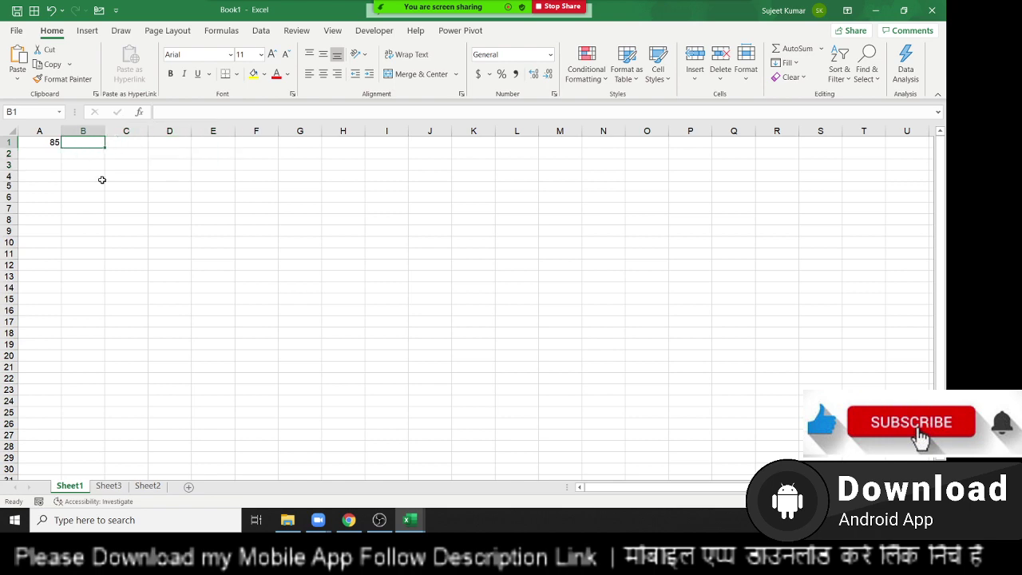
pyautogui.hotkey('alt', 'F11')
# Step: Type Range("B1").Value = Range("A1").Value * 0.20 above End Sub
pyautogui.write('ran')
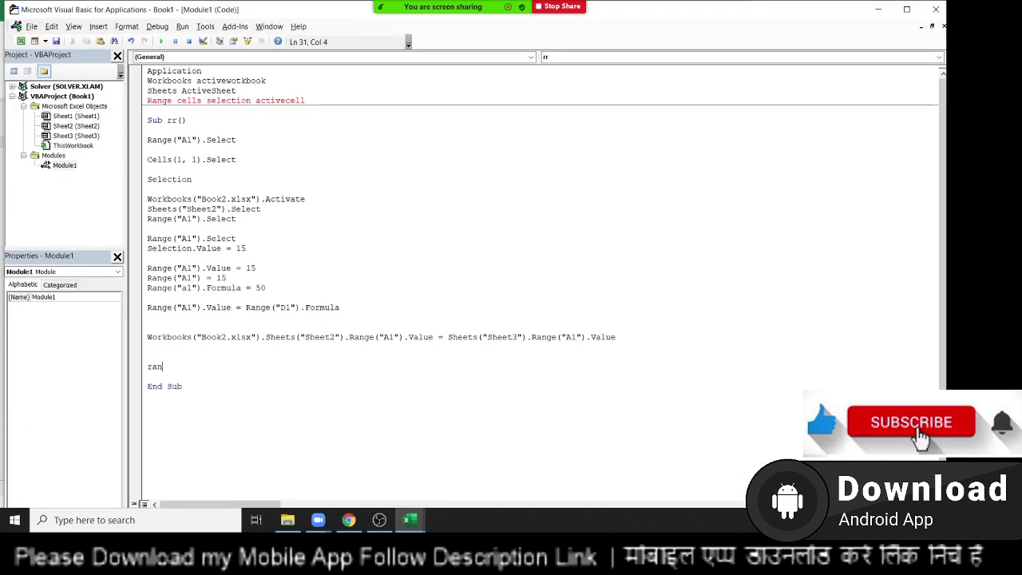
pyautogui.write('ge("')
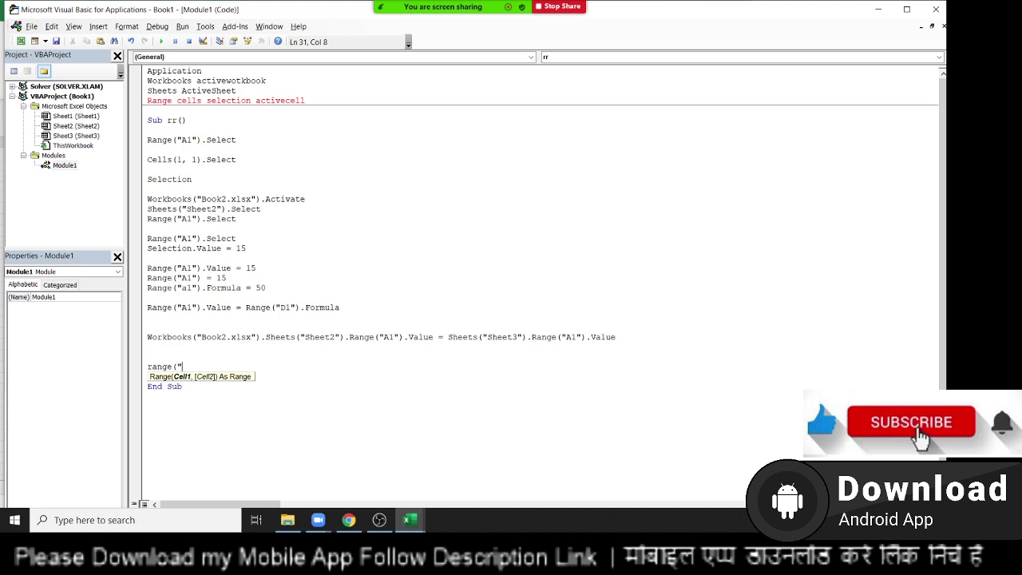
pyautogui.write('B1")')
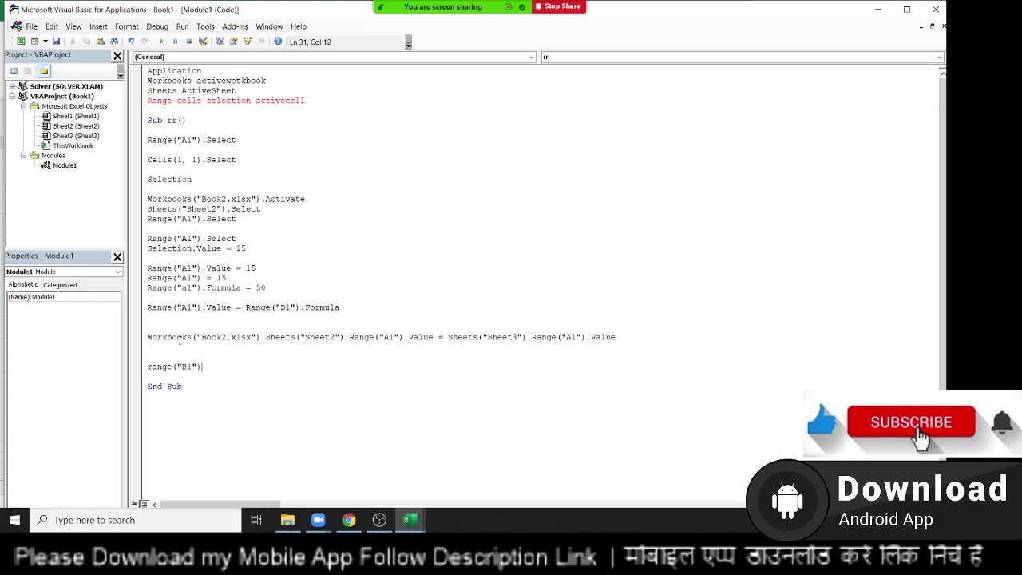
pyautogui.write('.va')
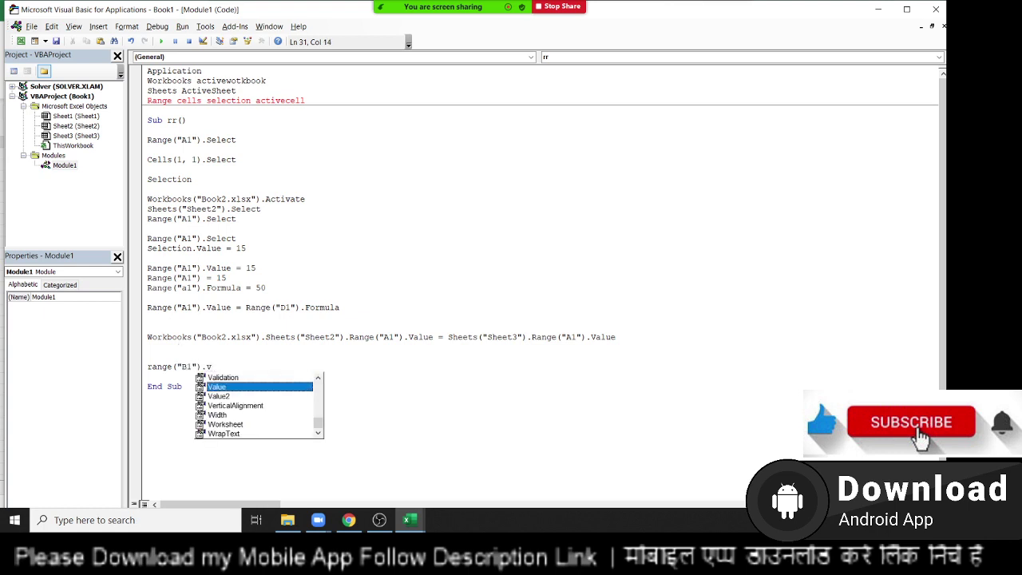
pyautogui.press('Tab')
pyautogui.write('= ')
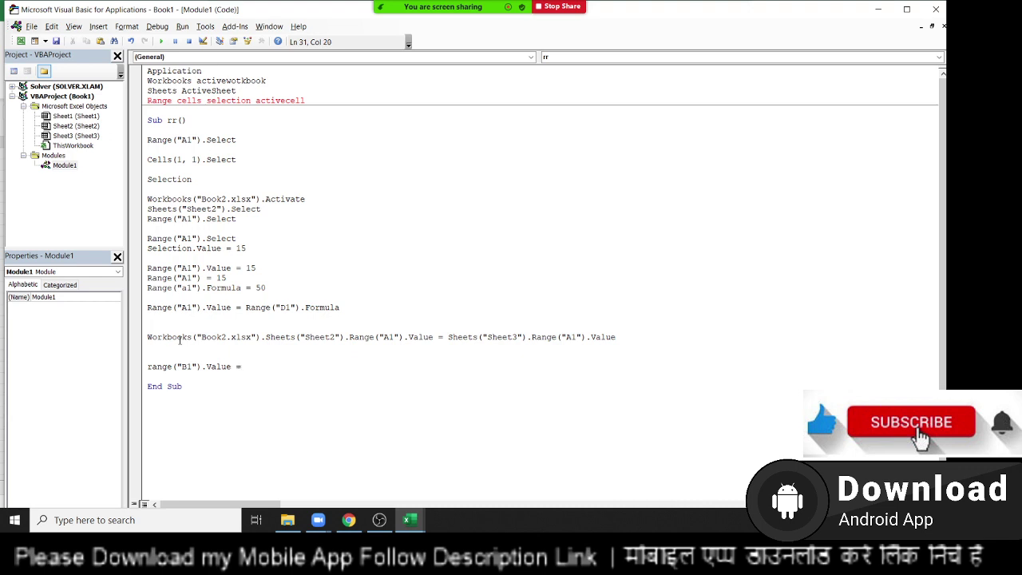
pyautogui.write('"')
pyautogui.press('BackSpace')
pyautogui.write('range')
pyautogui.write('("A1')
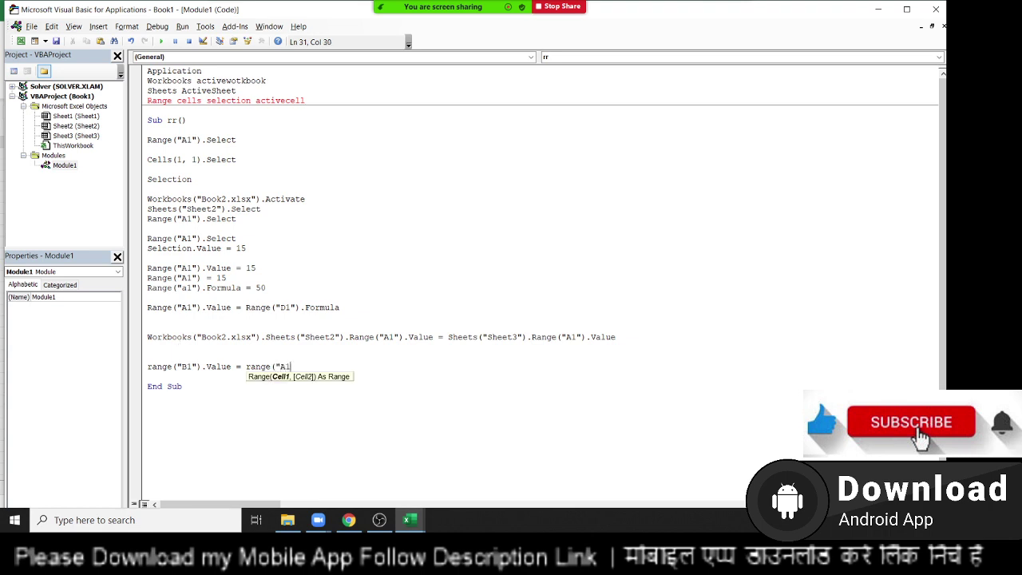
pyautogui.write('").v')
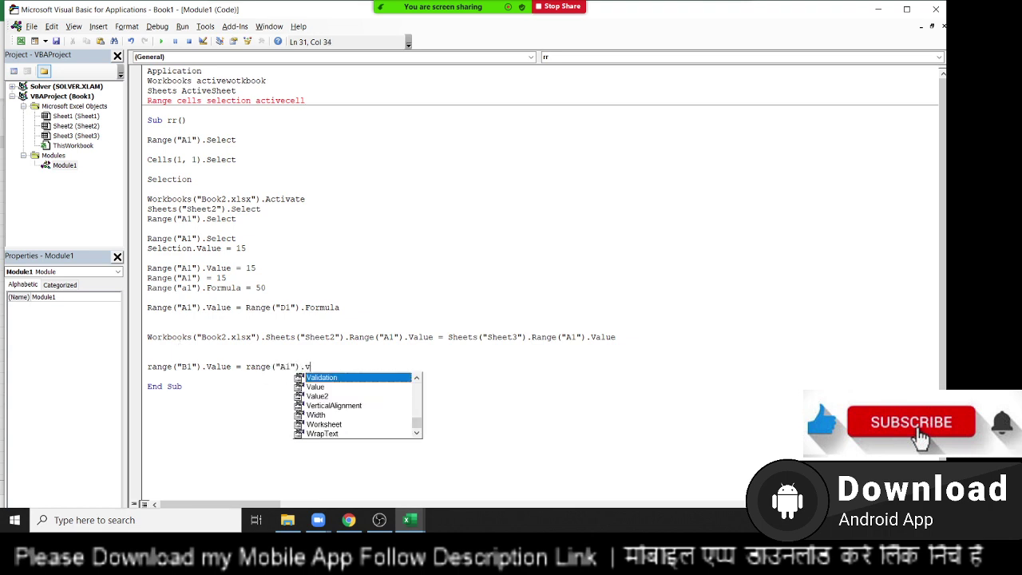
pyautogui.write('a ')
pyautogui.write('* ')
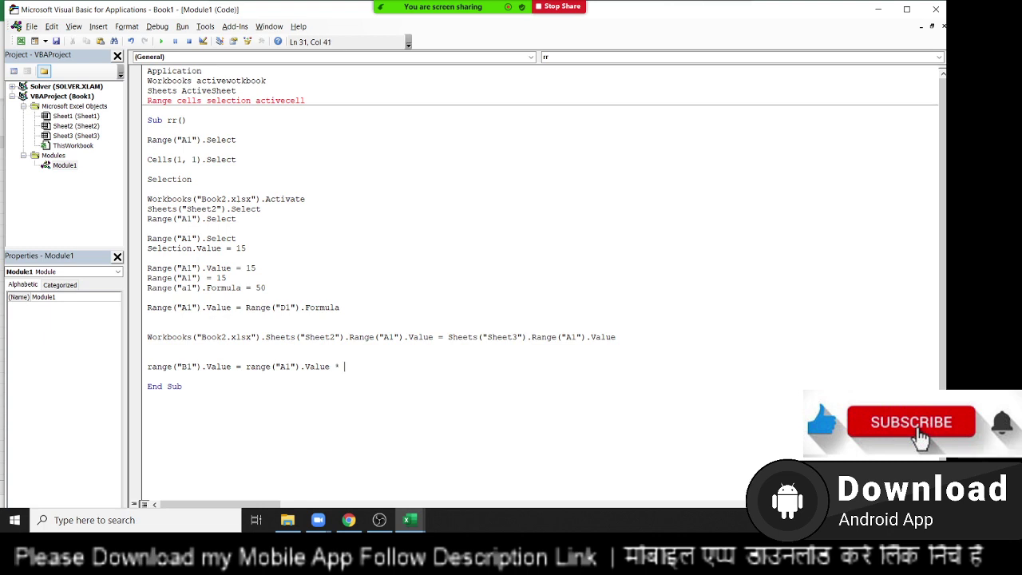
pyautogui.write('0.')
pyautogui.write('20')
pyautogui.click(147, 376)
# Step: Change cell A1 on Sheet1 to 65
pyautogui.hotkey('alt', 'F11')
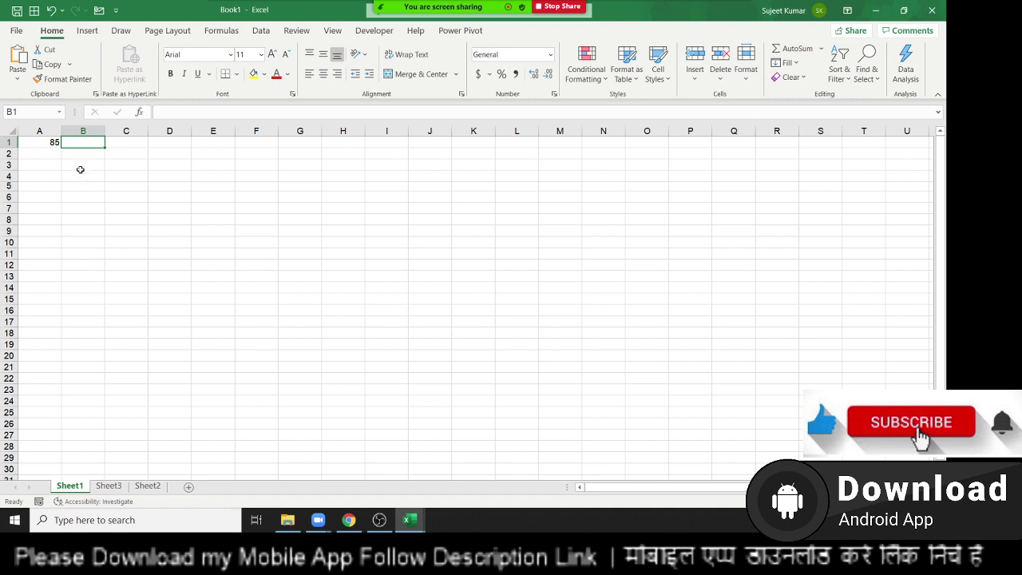
pyautogui.click(50, 141)
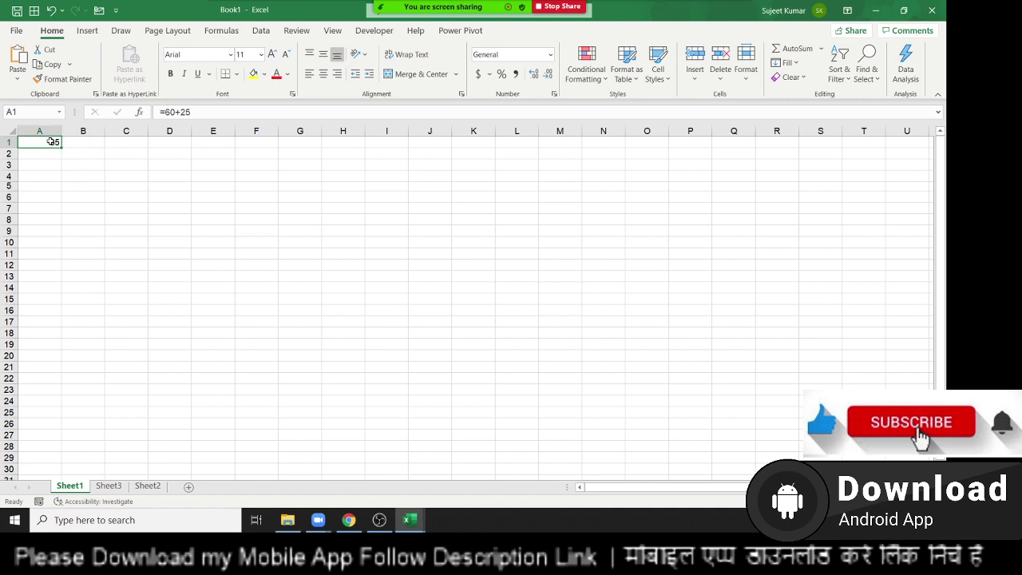
pyautogui.write('65')
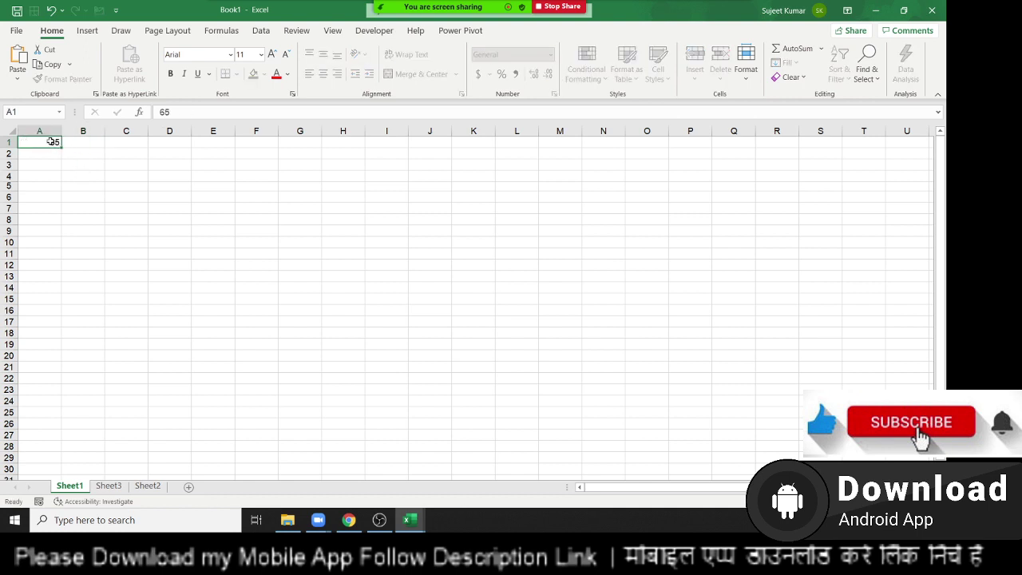
pyautogui.press('Return')
# Step: Enter =A1*20% in B1 to confirm it gives 13
pyautogui.click(71, 143)
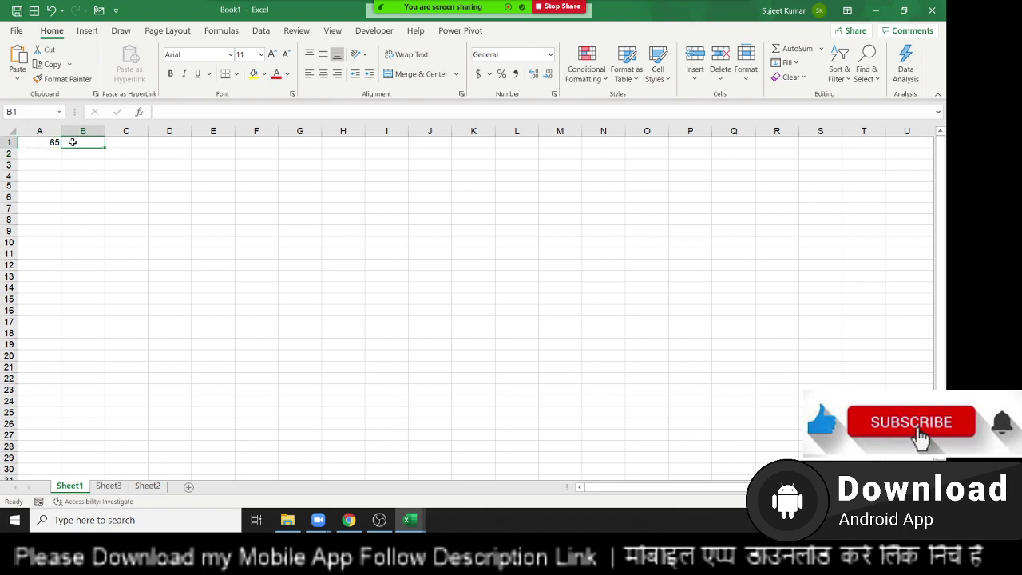
pyautogui.hotkey('alt', 'F11')
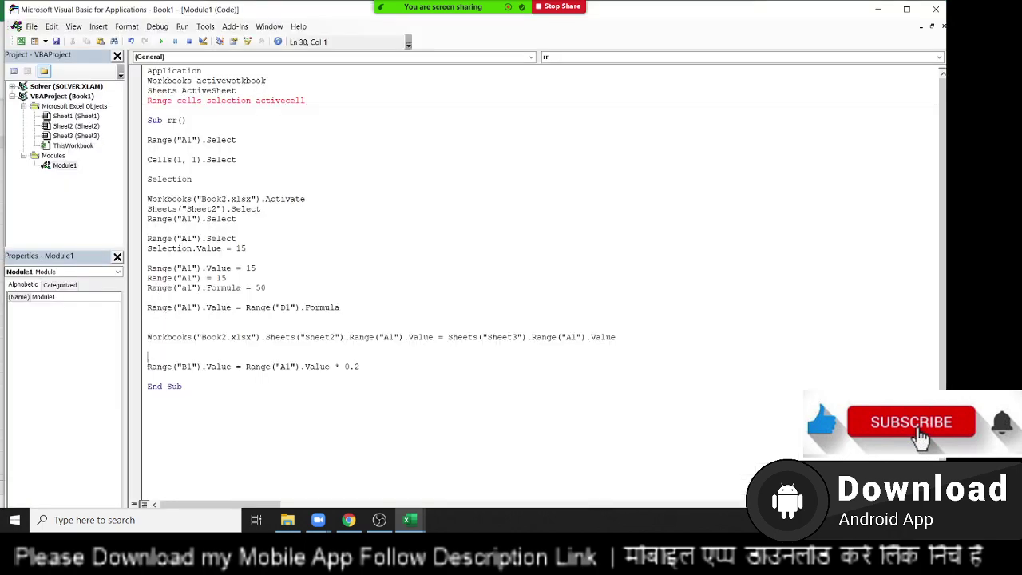
pyautogui.moveTo(363, 366); pyautogui.dragTo(148, 366)
pyautogui.hotkey('alt', 'F11')
pyautogui.write('=')
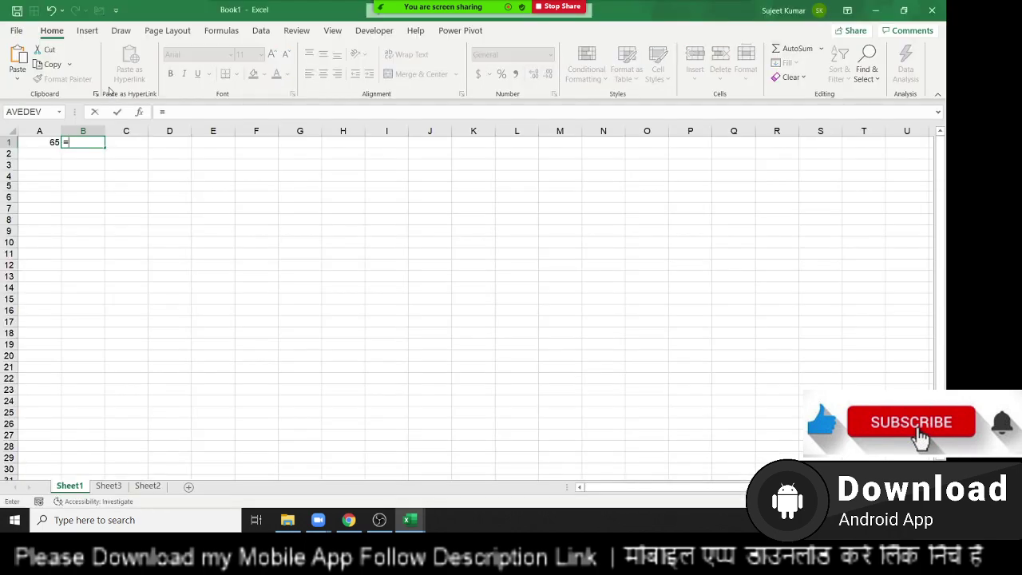
pyautogui.write('A1*')
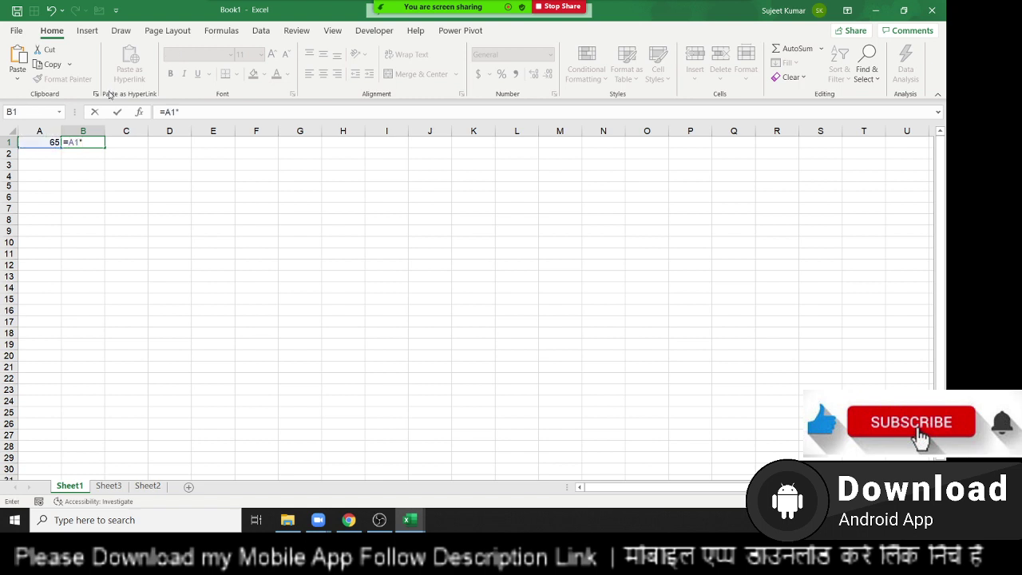
pyautogui.write('20%')
pyautogui.press('Return')
pyautogui.press('Up')
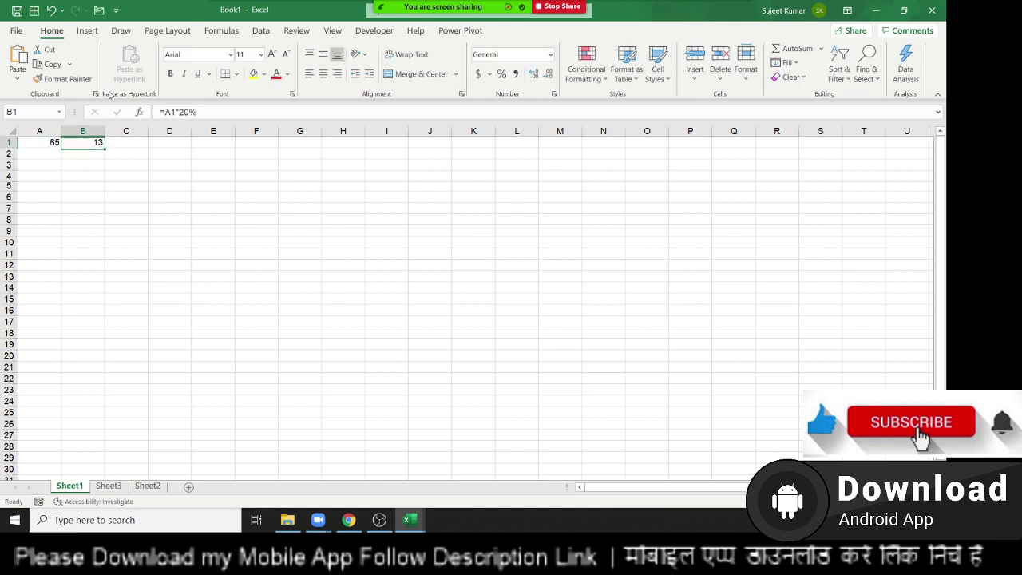
# Step: Remove the B1 formula and return to the rr macro code
pyautogui.moveTo(197, 112); pyautogui.dragTo(143, 123)
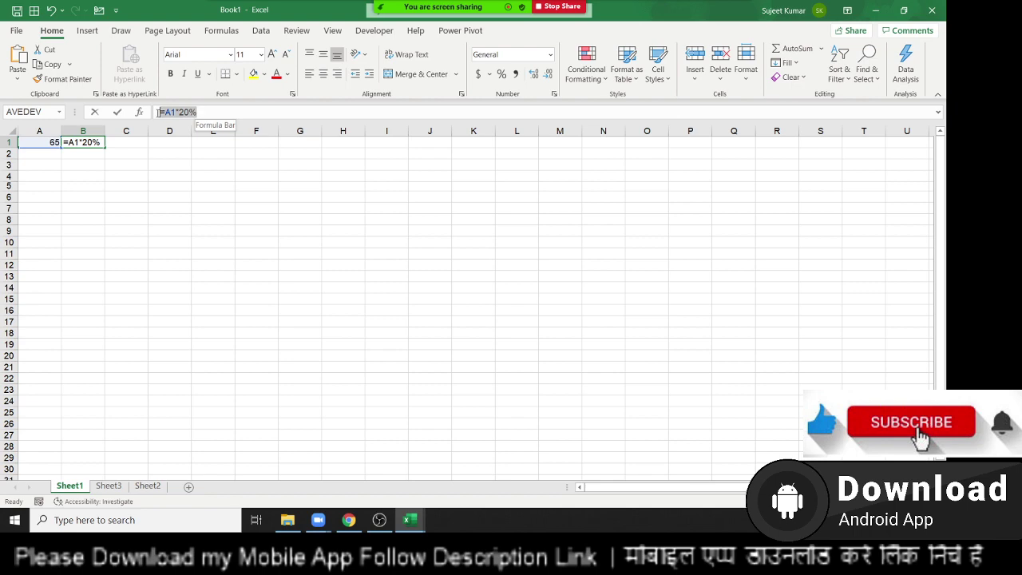
pyautogui.press('Escape')
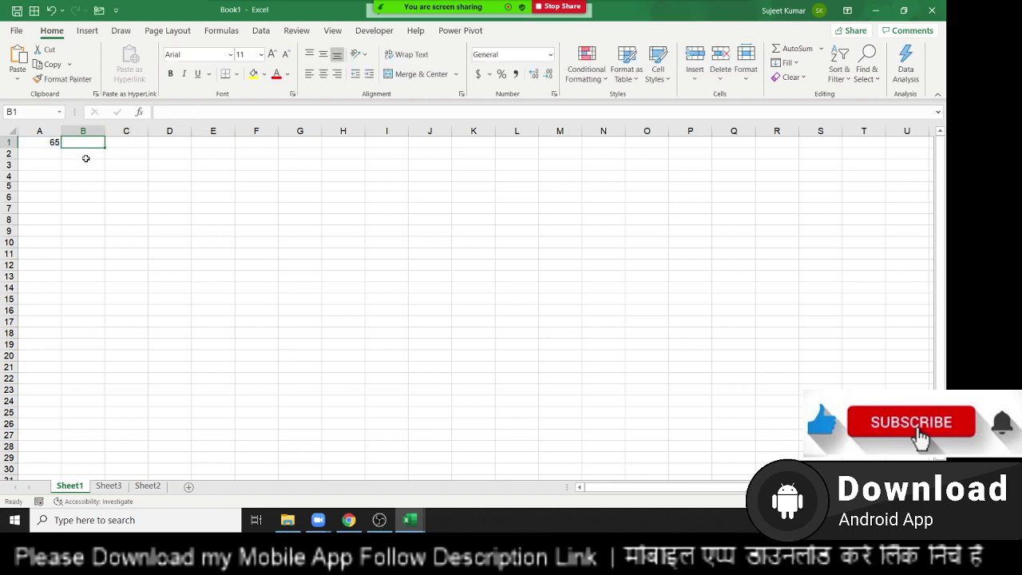
pyautogui.hotkey('alt', 'F11')
pyautogui.click(283, 376)
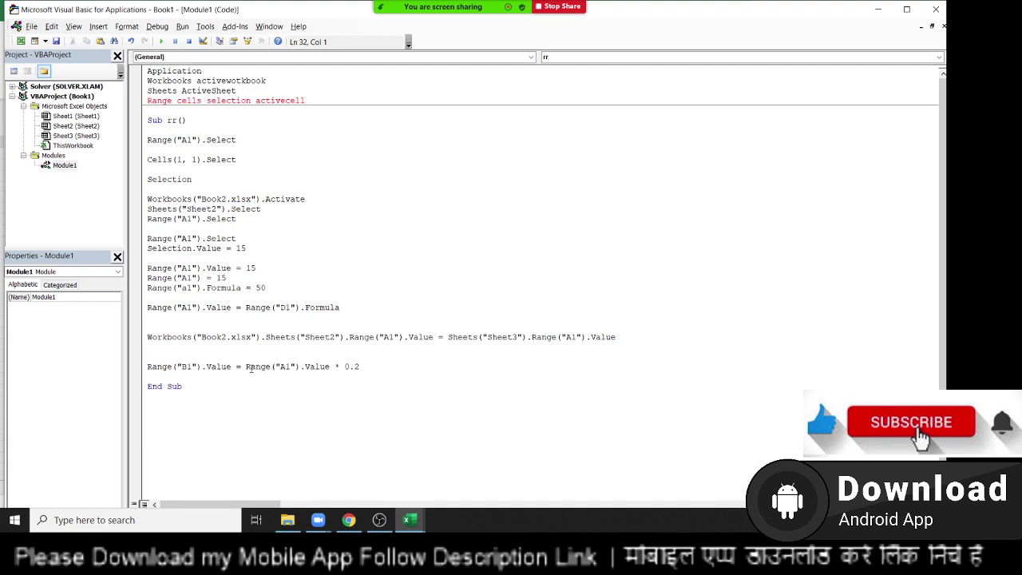
# Step: Replace Range("A1").Value * 0.2 on the B1 line with "=A1*20%", then check B1 in the worksheet
pyautogui.moveTo(246, 366); pyautogui.dragTo(370, 366)
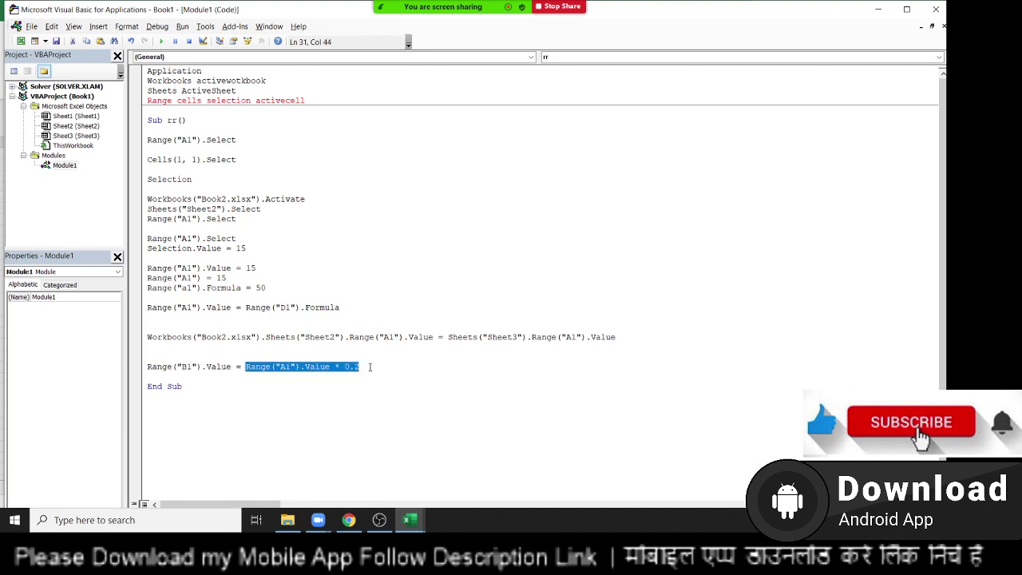
pyautogui.write('"=A1*20%"')
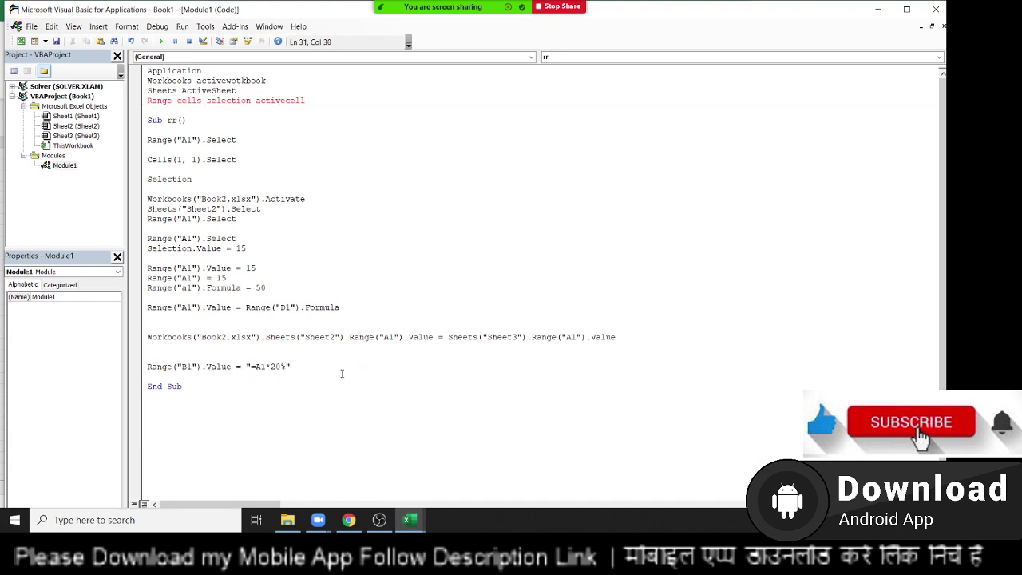
pyautogui.click(331, 406)
pyautogui.hotkey('alt', 'F11')
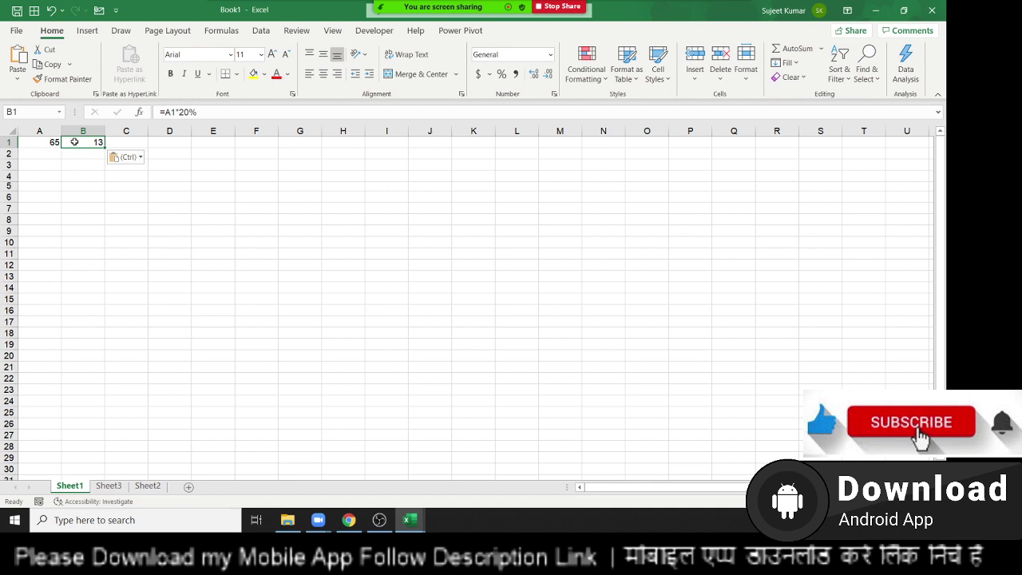
pyautogui.hotkey('alt', 'F11')
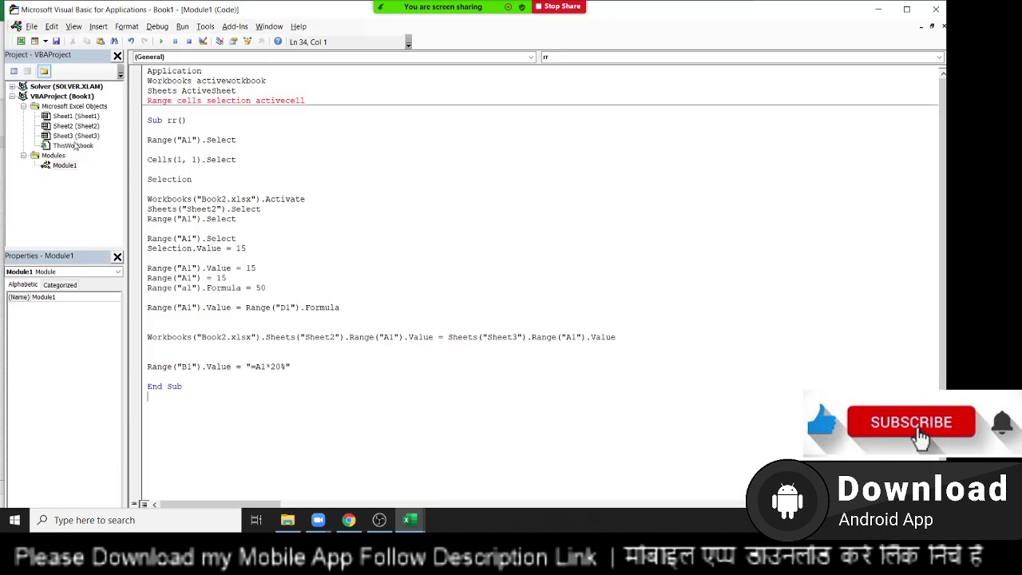
pyautogui.hotkey('shift', 'Up')
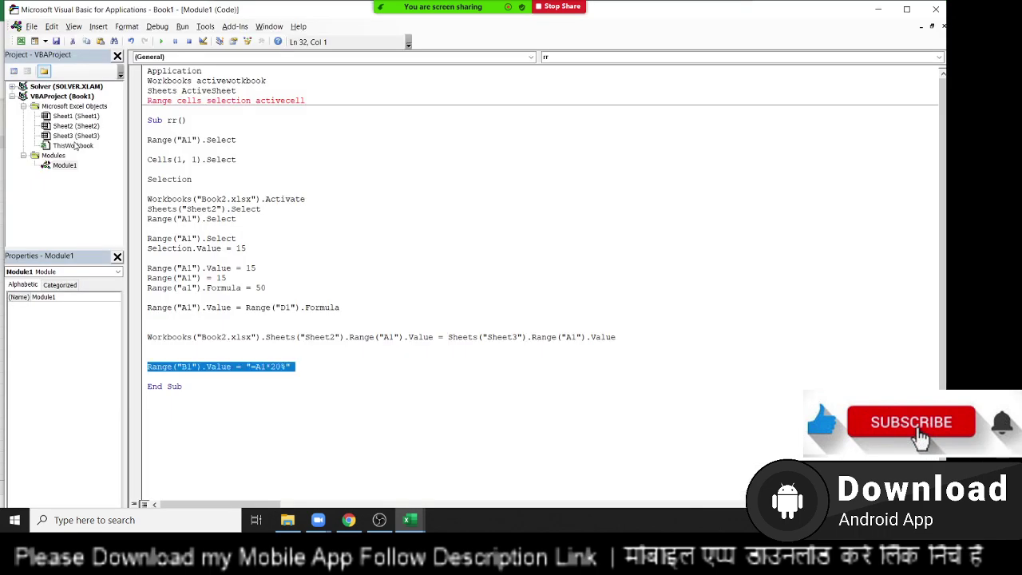
pyautogui.press('Up')
pyautogui.press('Up')
pyautogui.press('Up')
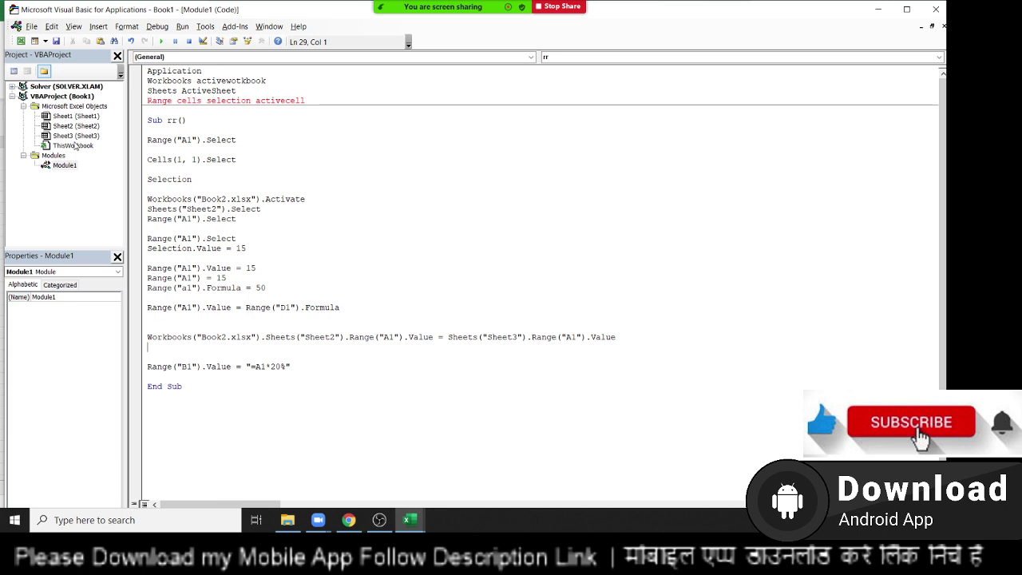
pyautogui.press('Up')
pyautogui.press('Up')
pyautogui.press('Up')
pyautogui.press('Down')
pyautogui.press('Down')
pyautogui.press('Down')
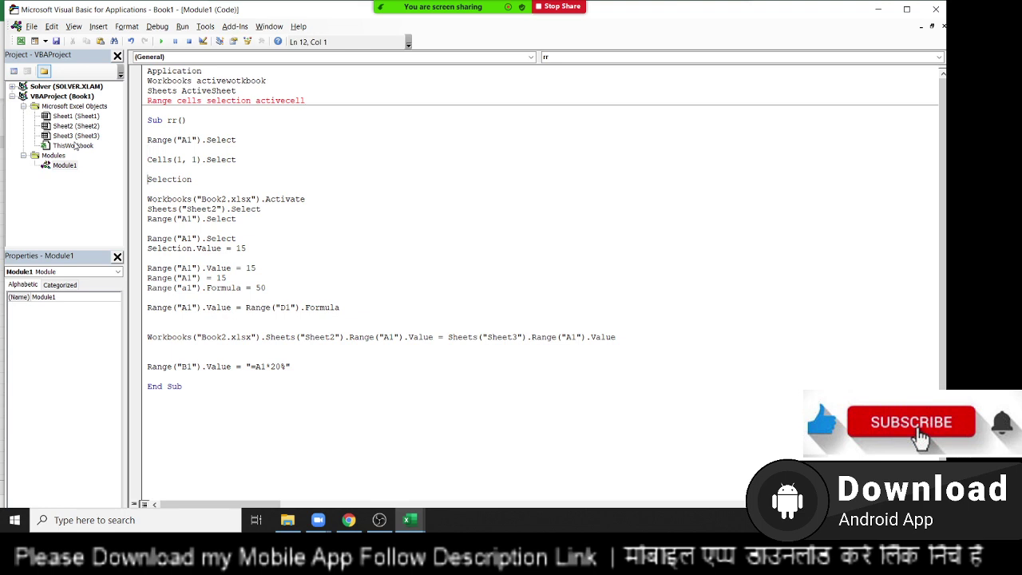